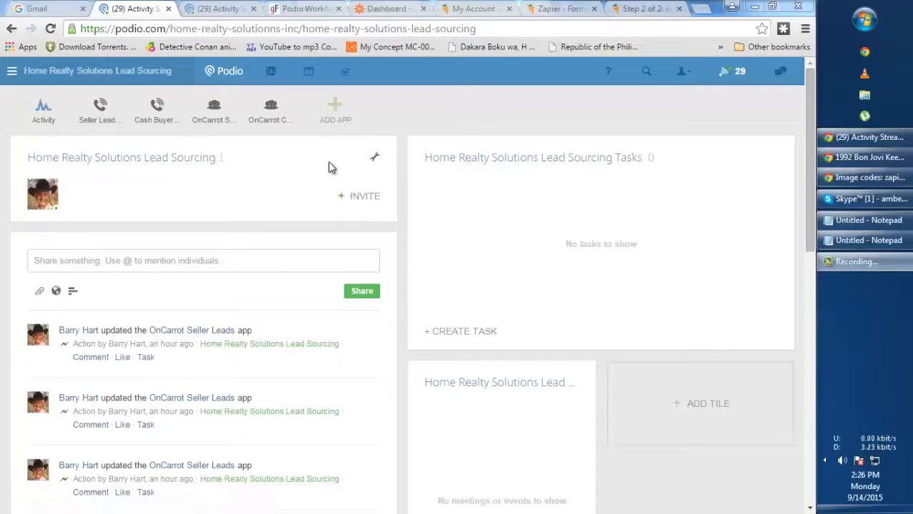
# Dismiss the new-app dialog and open the OnCarrot Seller Leads app
pyautogui.click(334, 120)
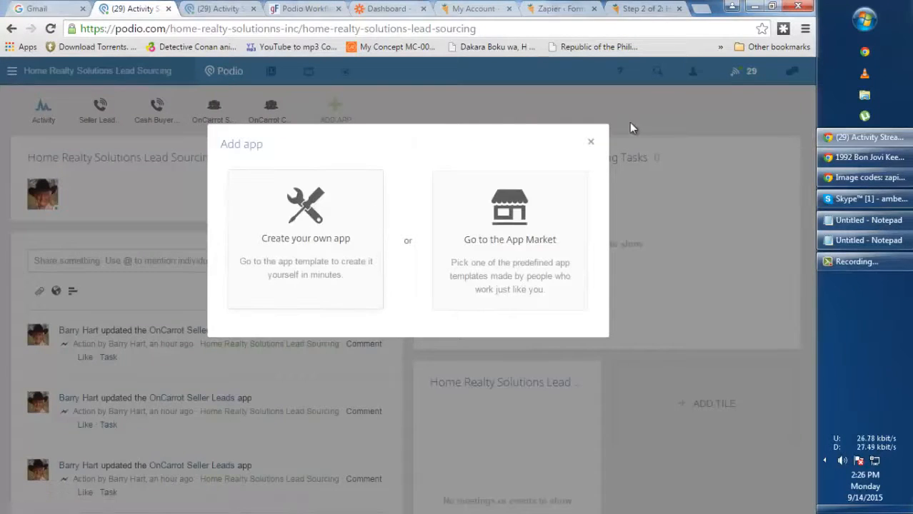
pyautogui.click(590, 141)
pyautogui.click(214, 118)
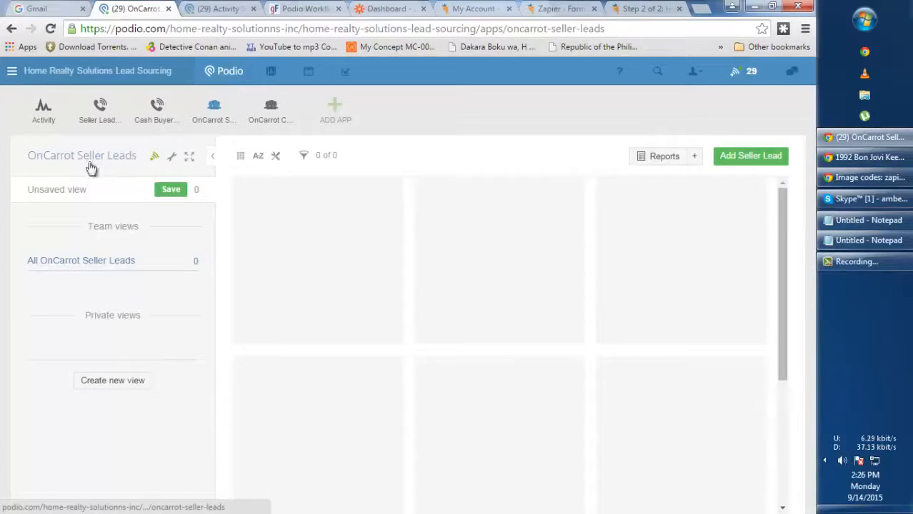
# Confirm the app name OnCarrot Seller Leads and item name Seller Lead in App settings, then save
pyautogui.click(171, 156)
pyautogui.click(197, 310)
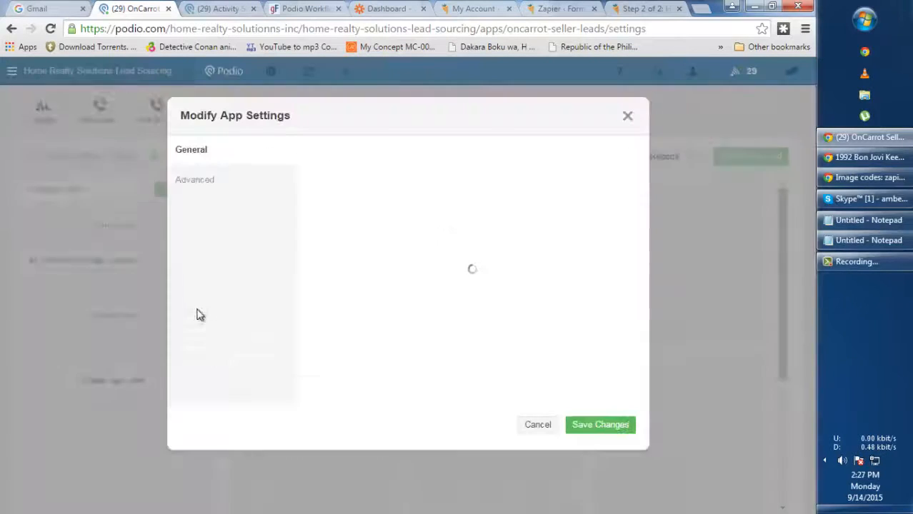
pyautogui.moveTo(432, 180); pyautogui.dragTo(301, 166)
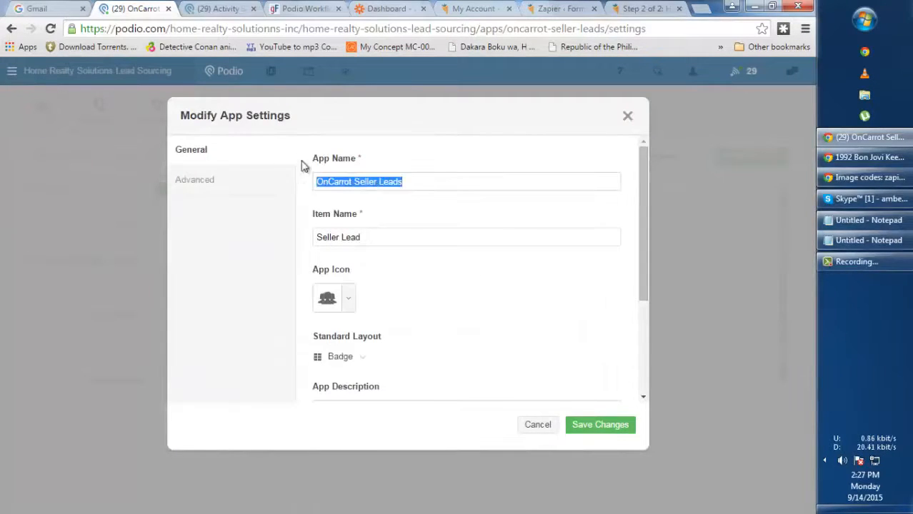
pyautogui.click(344, 232)
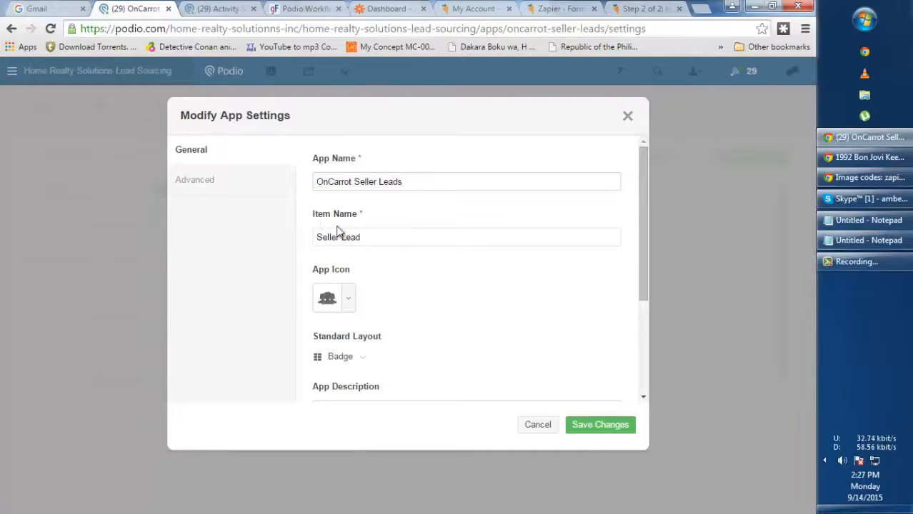
pyautogui.moveTo(404, 236); pyautogui.dragTo(297, 235)
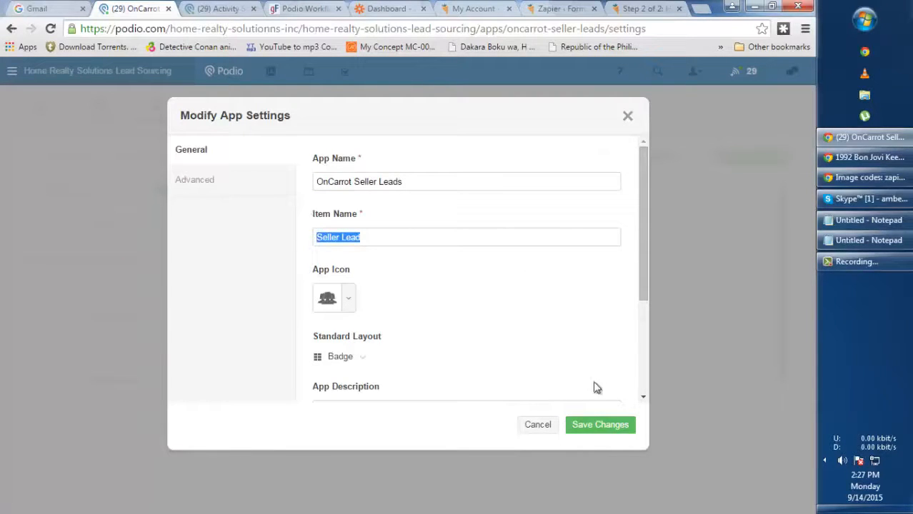
pyautogui.click(602, 430)
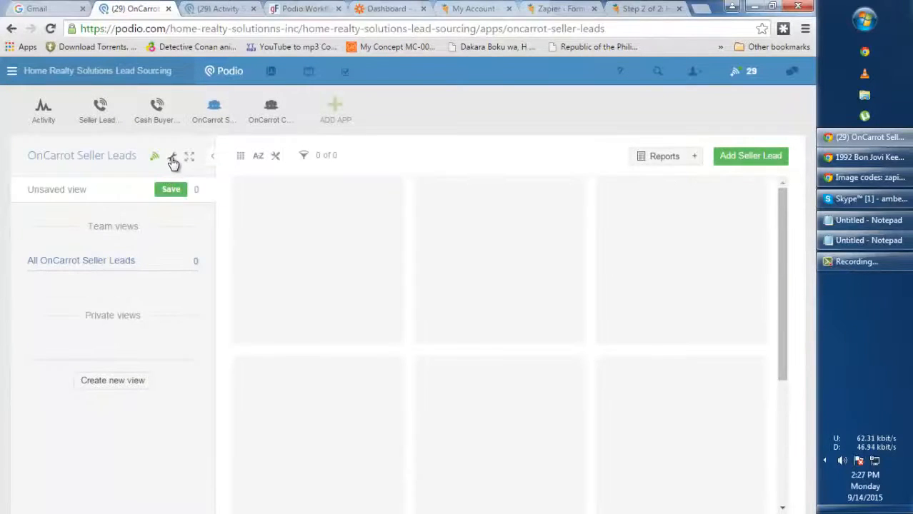
pyautogui.click(172, 162)
pyautogui.click(301, 276)
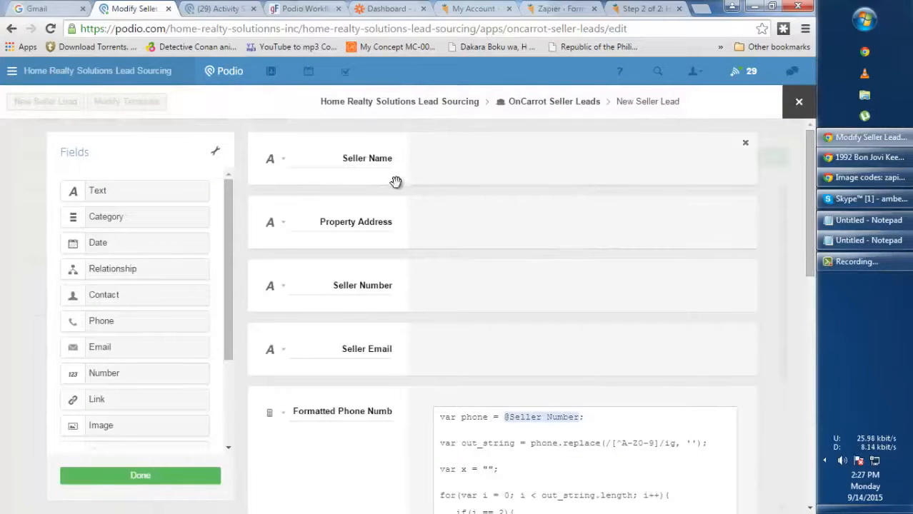
pyautogui.moveTo(339, 160); pyautogui.dragTo(433, 156)
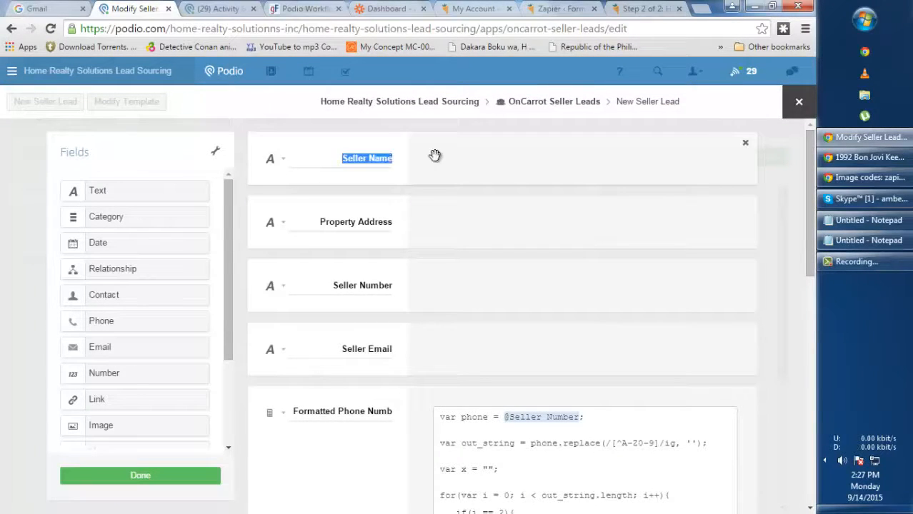
pyautogui.click(283, 159)
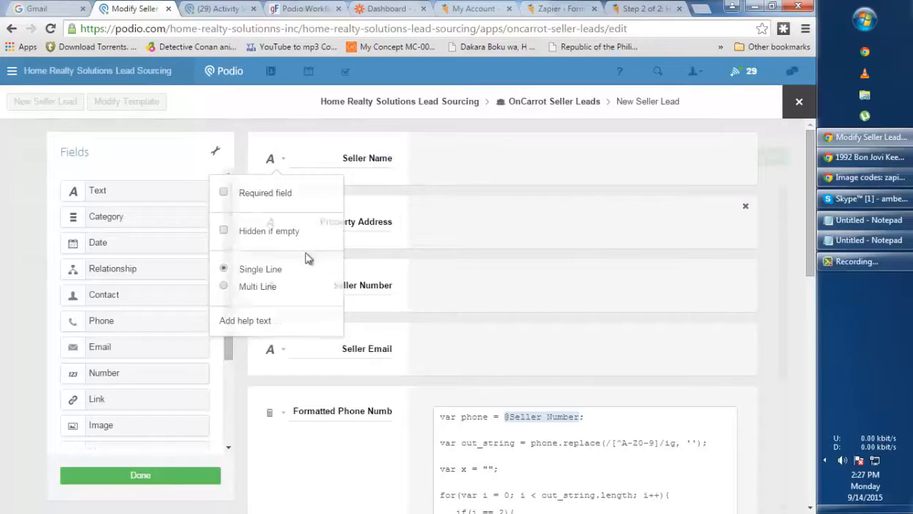
pyautogui.moveTo(317, 221); pyautogui.dragTo(416, 221)
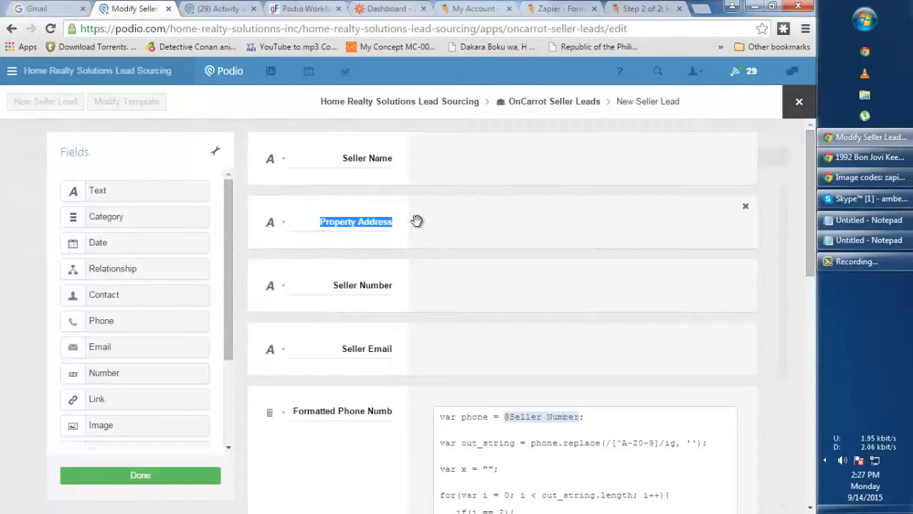
pyautogui.click(281, 223)
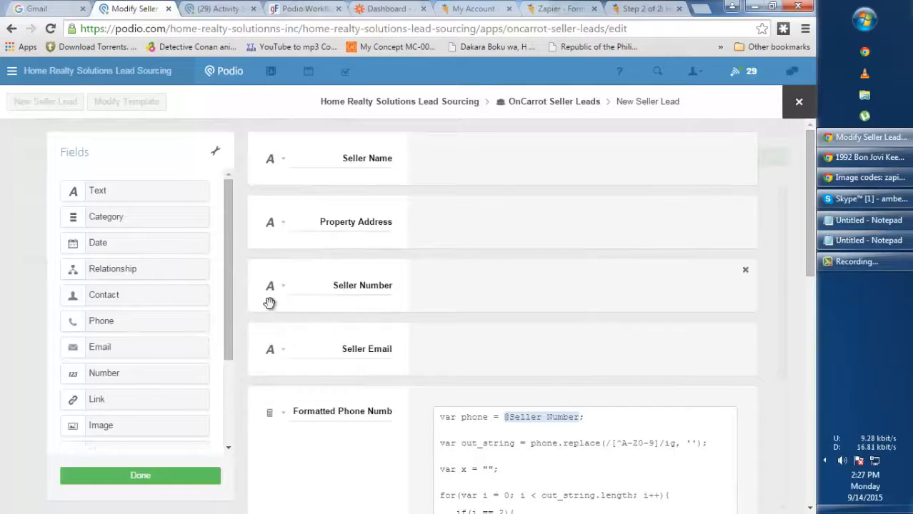
pyautogui.click(282, 287)
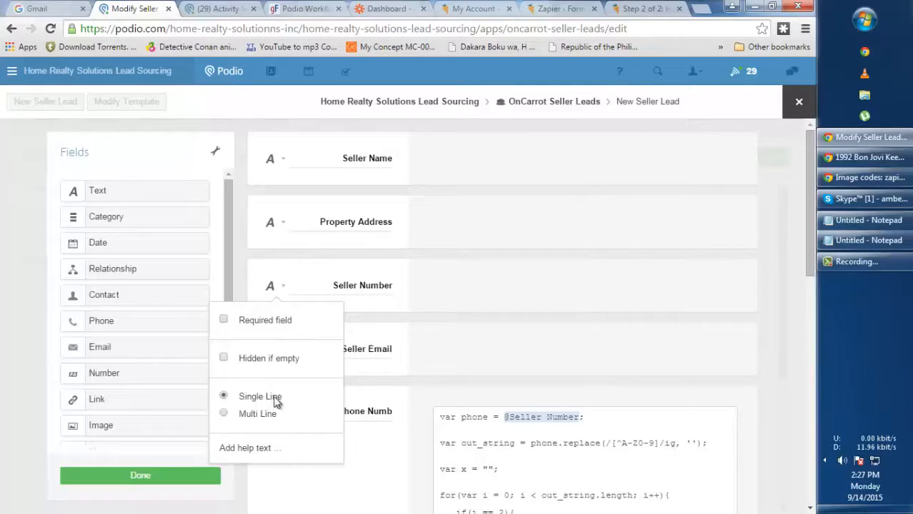
pyautogui.click(485, 285)
pyautogui.scroll(-1, 415, 283)
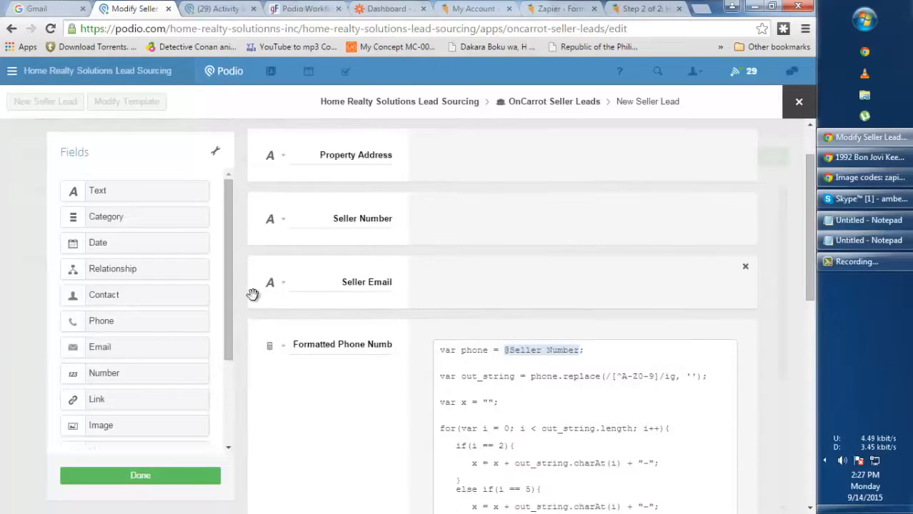
pyautogui.click(279, 287)
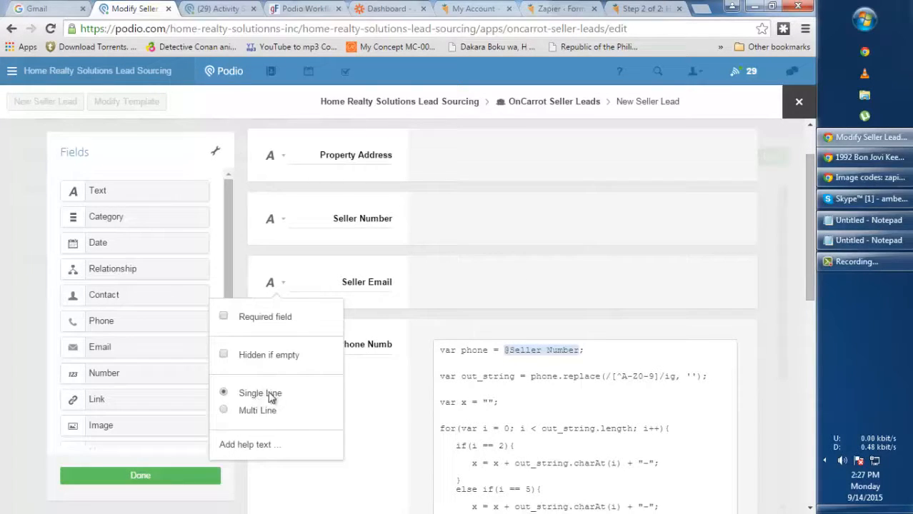
pyautogui.click(395, 374)
pyautogui.scroll(-1, 382, 371)
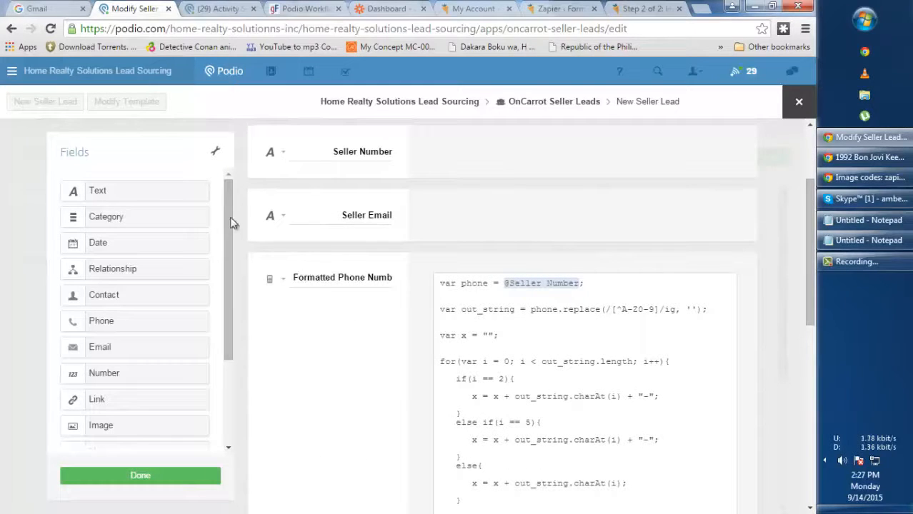
pyautogui.moveTo(229, 197); pyautogui.dragTo(240, 361)
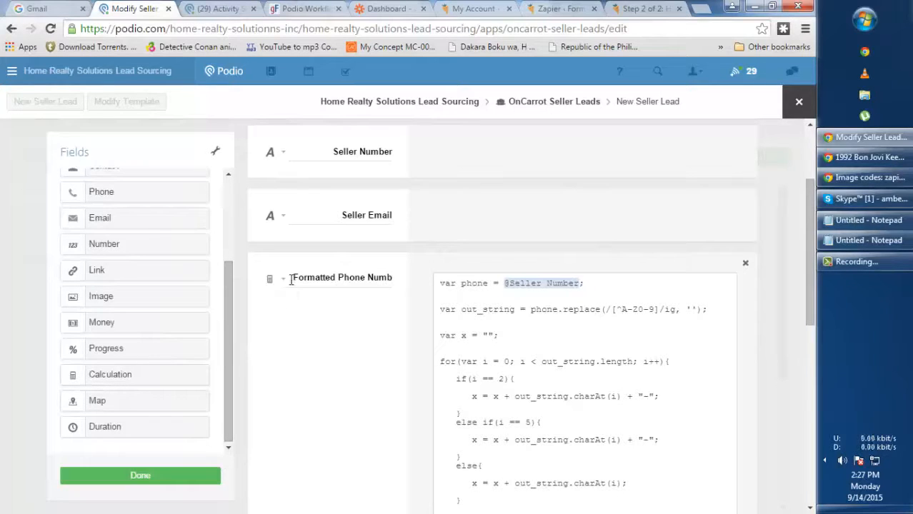
pyautogui.moveTo(293, 278); pyautogui.dragTo(409, 279)
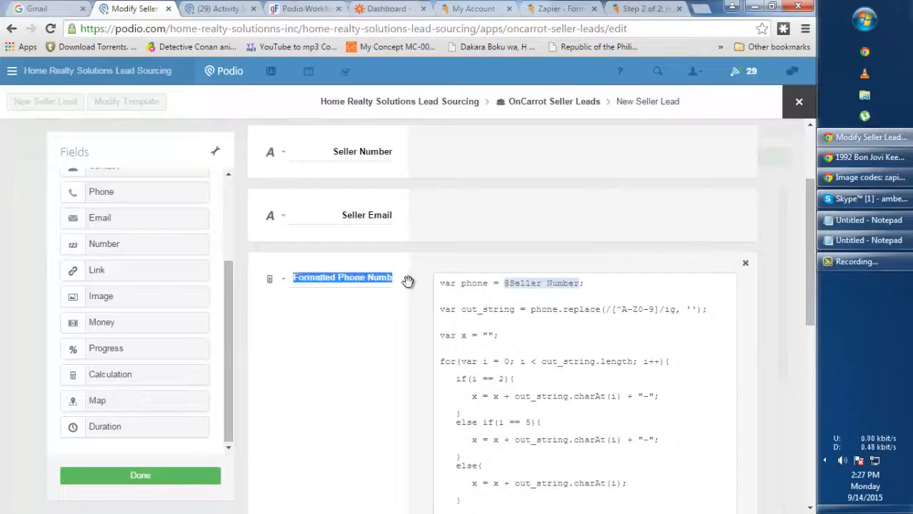
pyautogui.click(356, 333)
pyautogui.scroll(-1, 559, 335)
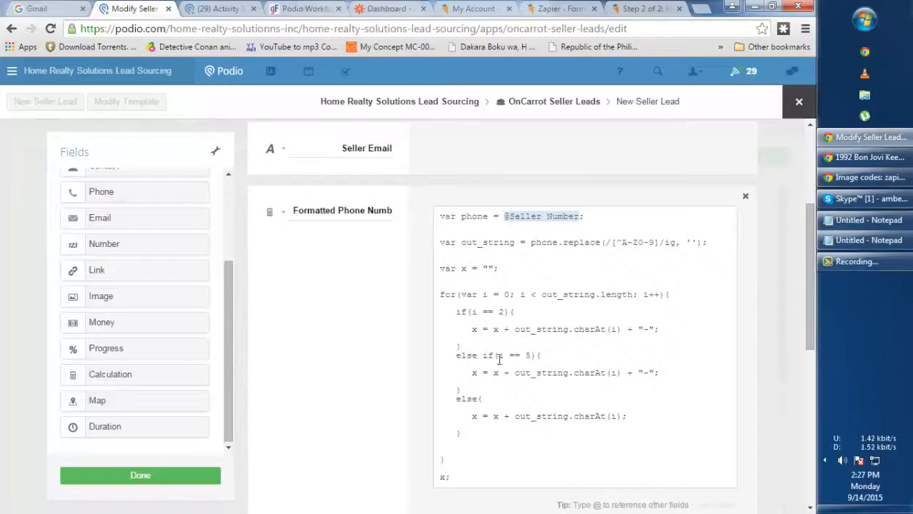
pyautogui.click(146, 477)
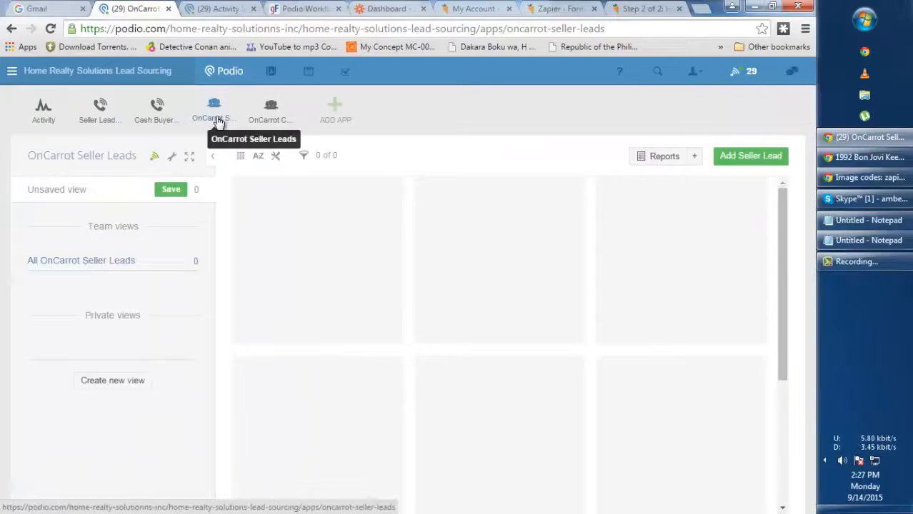
# Open the OnCarrot Seller Leads template editor, scrolled down to the Formatted Phone Number calculation script
pyautogui.click(51, 30)
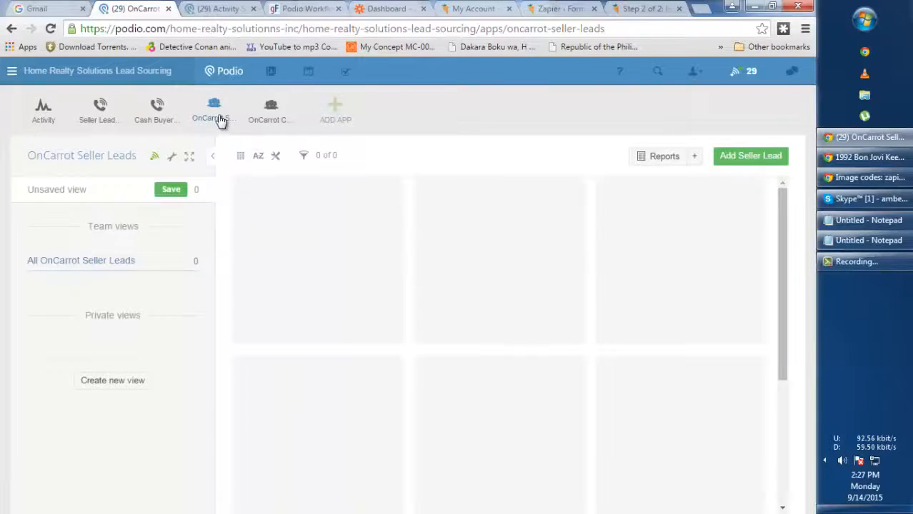
pyautogui.click(171, 157)
pyautogui.click(276, 271)
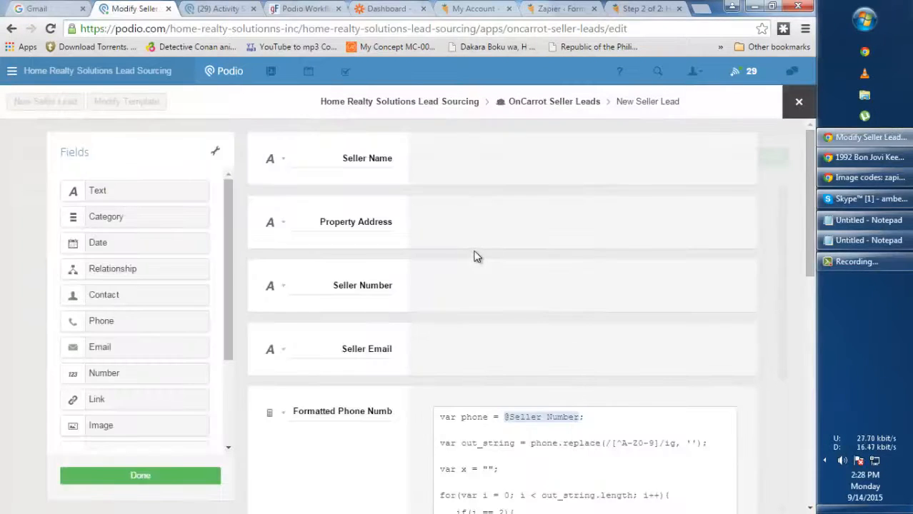
pyautogui.scroll(-4, 476, 250)
pyautogui.moveTo(809, 268); pyautogui.dragTo(808, 262)
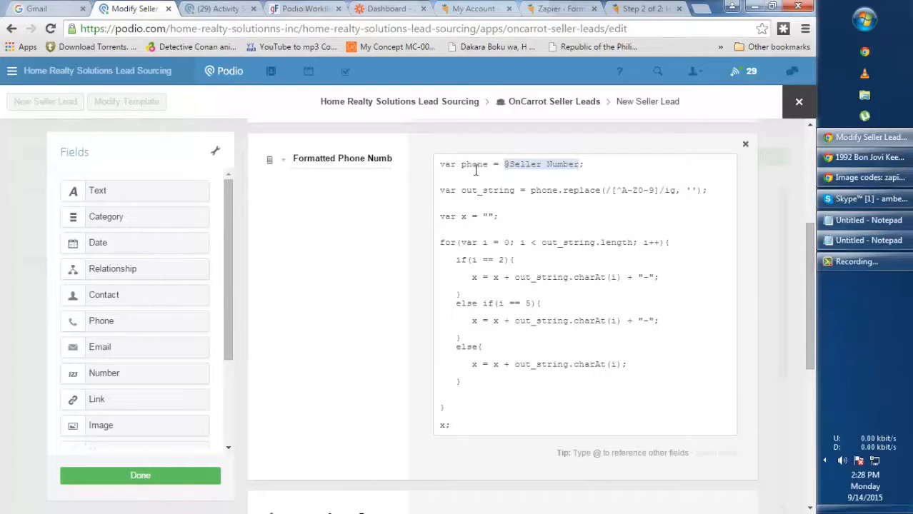
pyautogui.moveTo(505, 165); pyautogui.dragTo(582, 165)
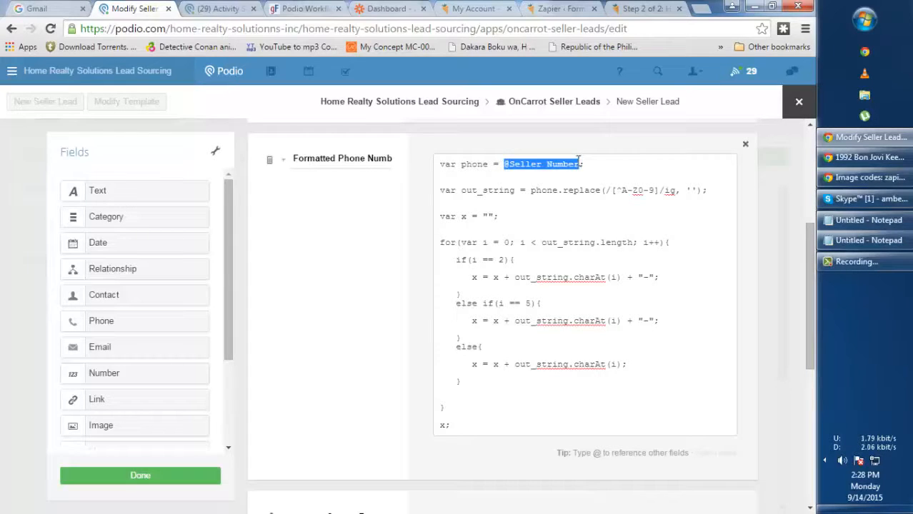
pyautogui.press('BackSpace')
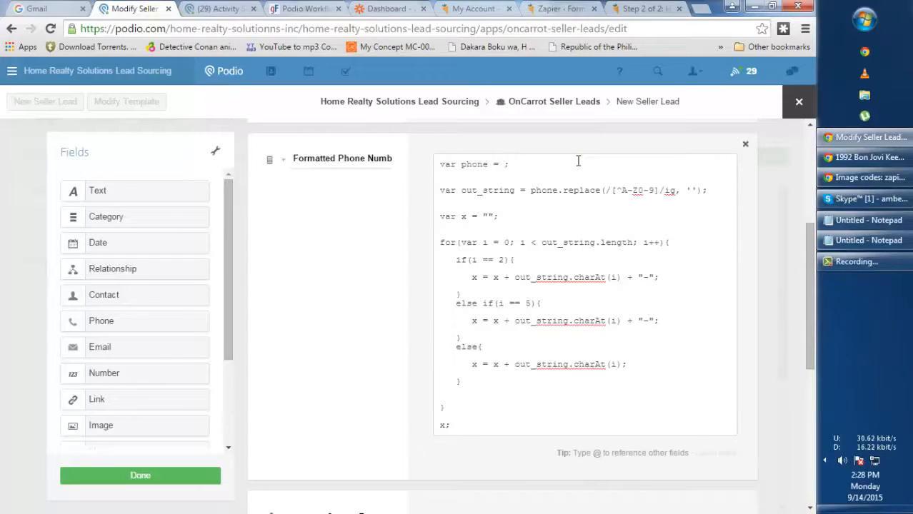
pyautogui.write('@')
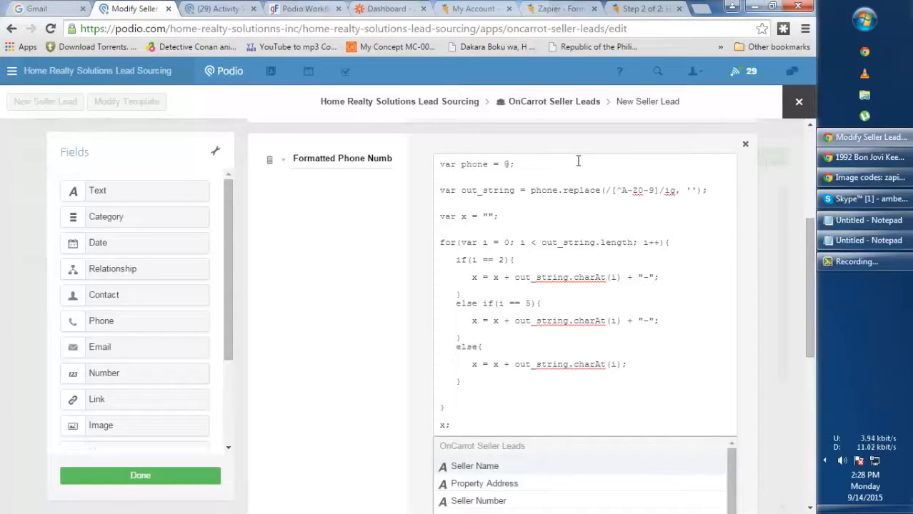
pyautogui.write('seller')
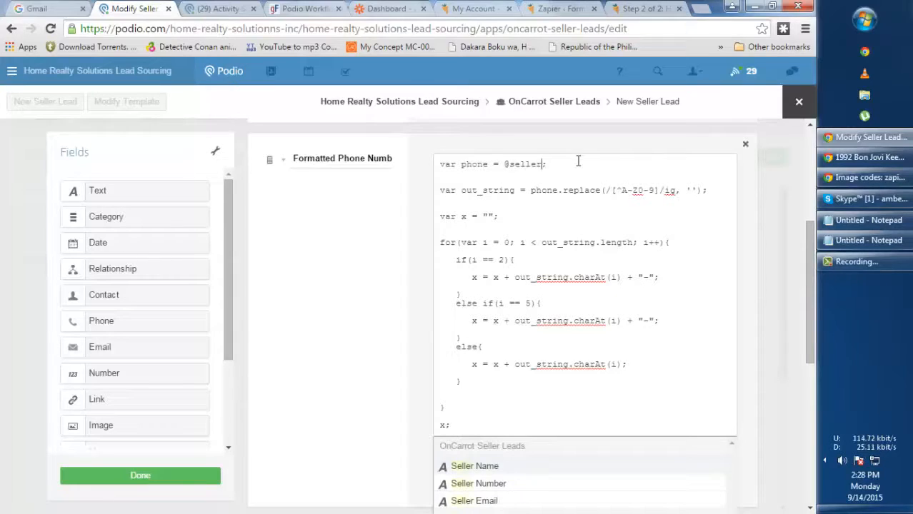
pyautogui.click(503, 486)
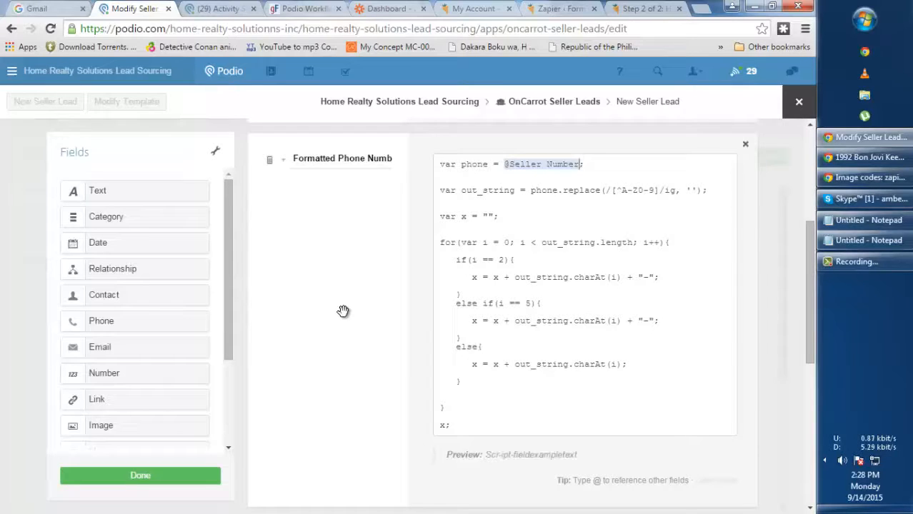
# Highlight the phone variable in the script and bring up the Notepad of sample phone formats
pyautogui.scroll(2, 343, 311)
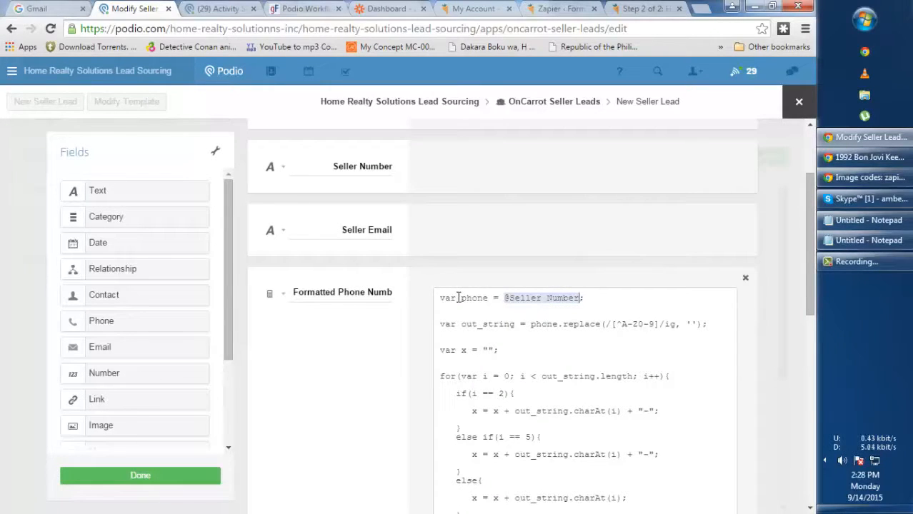
pyautogui.moveTo(463, 297); pyautogui.dragTo(492, 298)
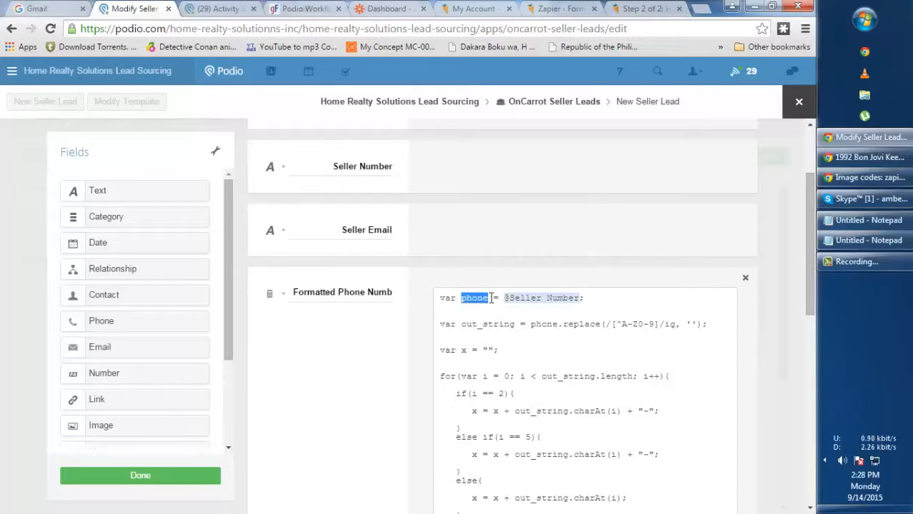
pyautogui.click(870, 243)
pyautogui.moveTo(131, 71); pyautogui.dragTo(60, 71)
pyautogui.click(136, 71)
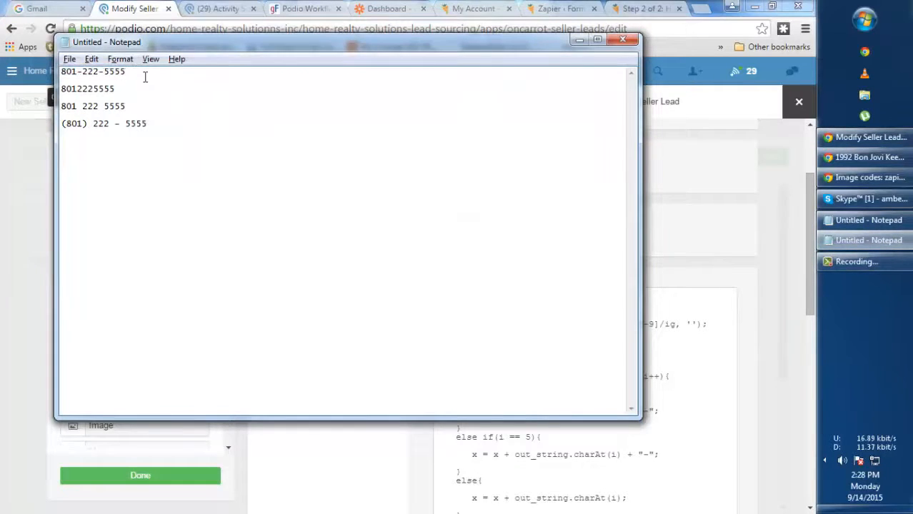
pyautogui.hotkey('shift', 'Home')
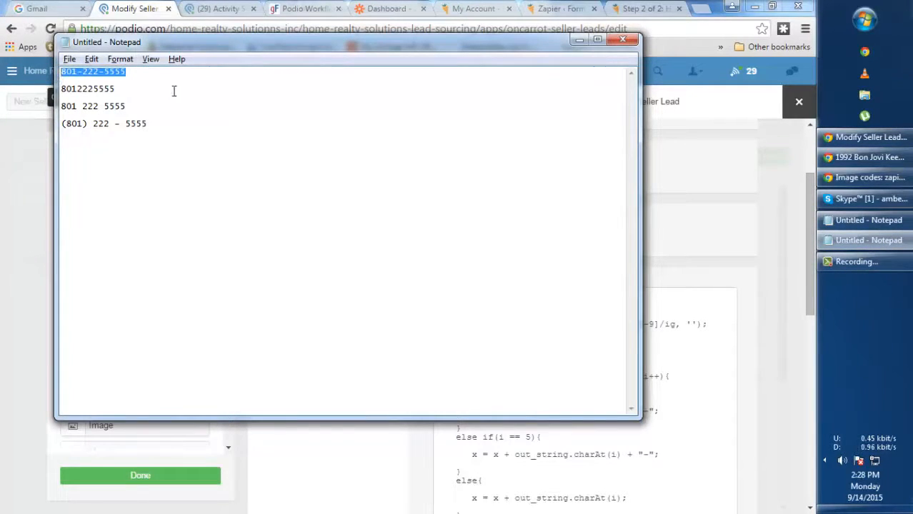
pyautogui.click(60, 97)
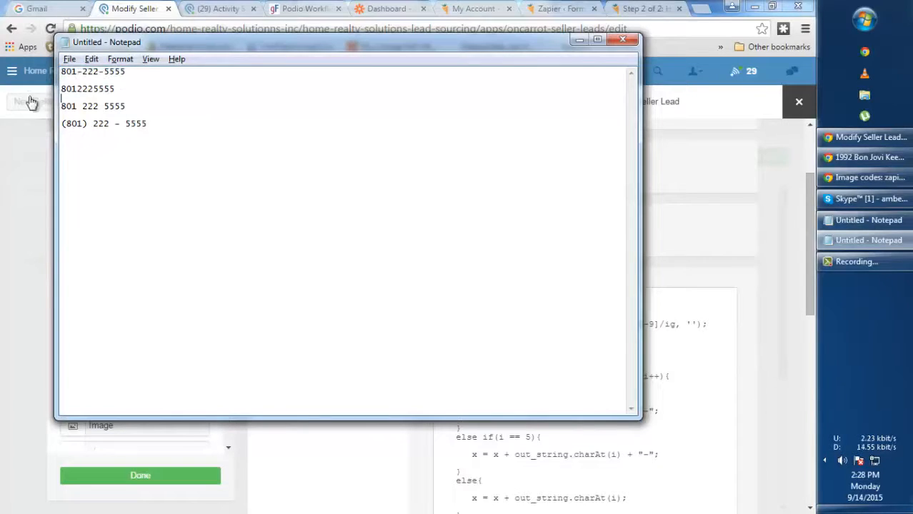
pyautogui.moveTo(131, 107); pyautogui.dragTo(54, 108)
pyautogui.moveTo(148, 124); pyautogui.dragTo(59, 130)
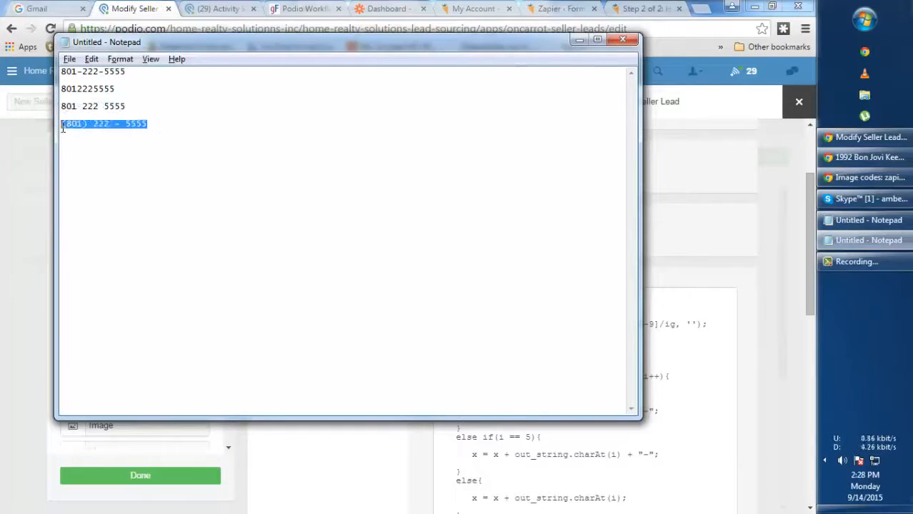
pyautogui.click(713, 111)
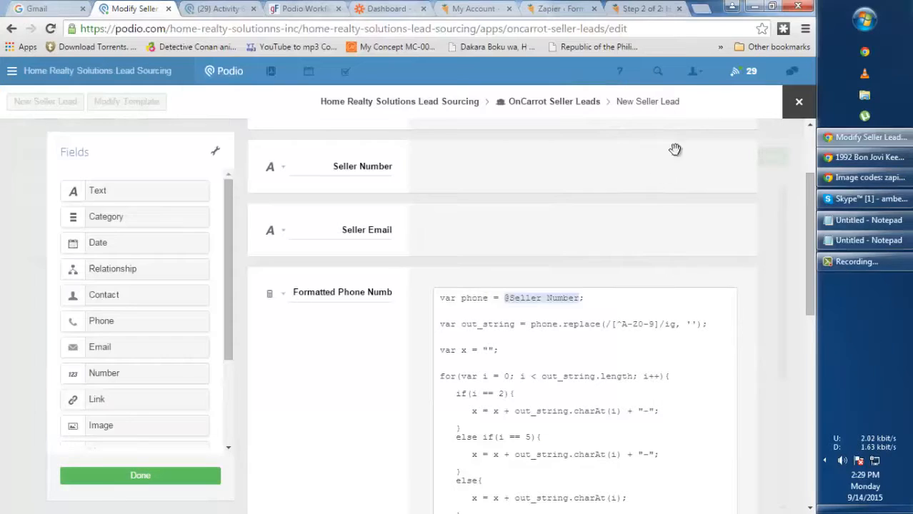
pyautogui.click(850, 224)
pyautogui.moveTo(136, 72); pyautogui.dragTo(34, 74)
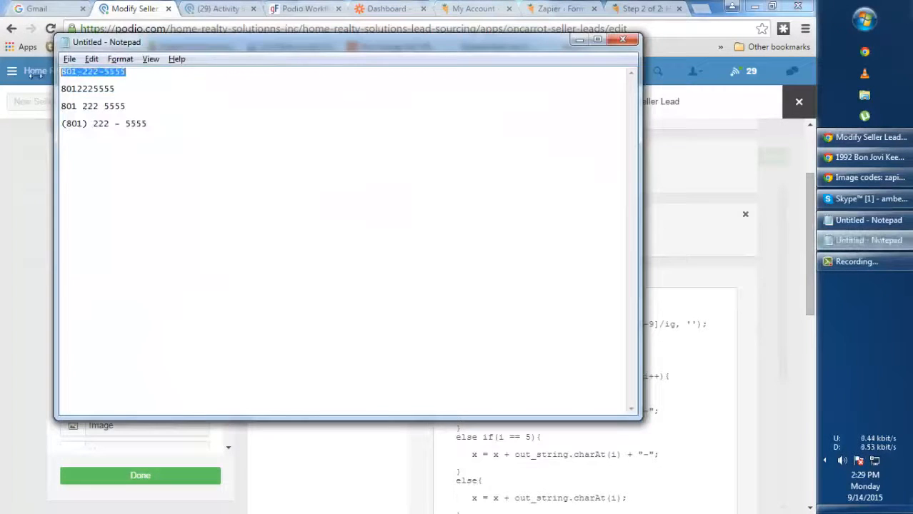
pyautogui.click(322, 173)
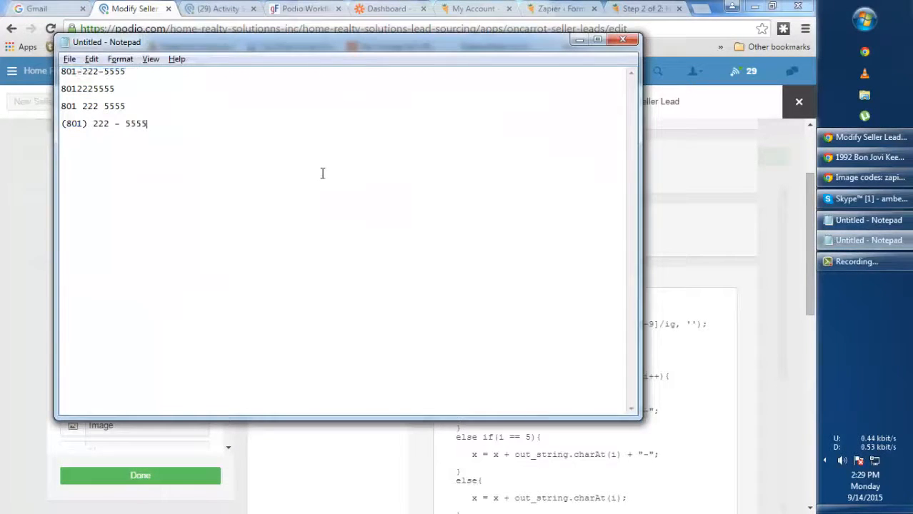
pyautogui.click(707, 281)
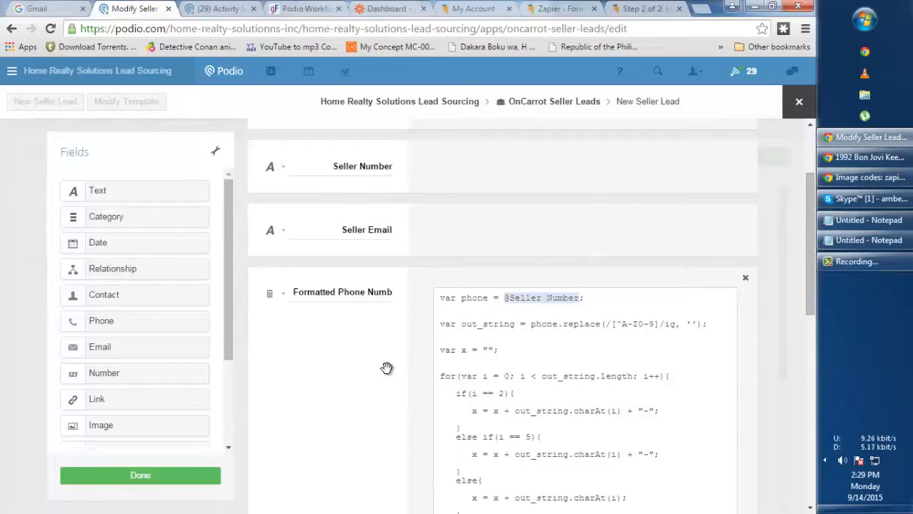
# Check the Square Footage and ownership-length question field settings
pyautogui.scroll(-2, 387, 368)
pyautogui.scroll(-3, 387, 354)
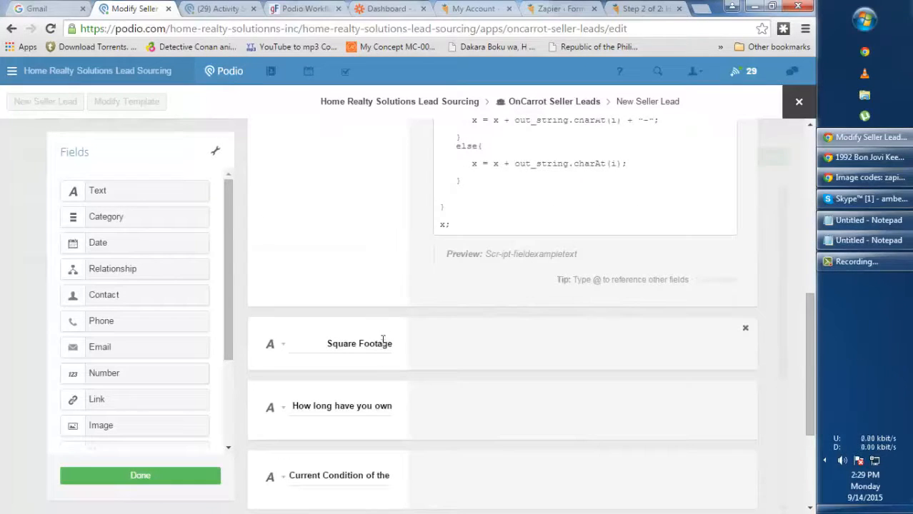
pyautogui.scroll(-2, 357, 252)
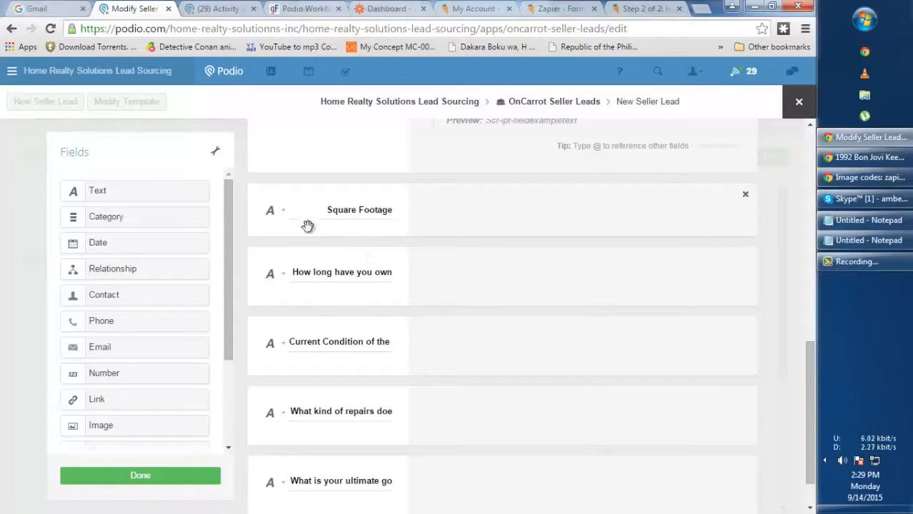
pyautogui.scroll(-1, 357, 179)
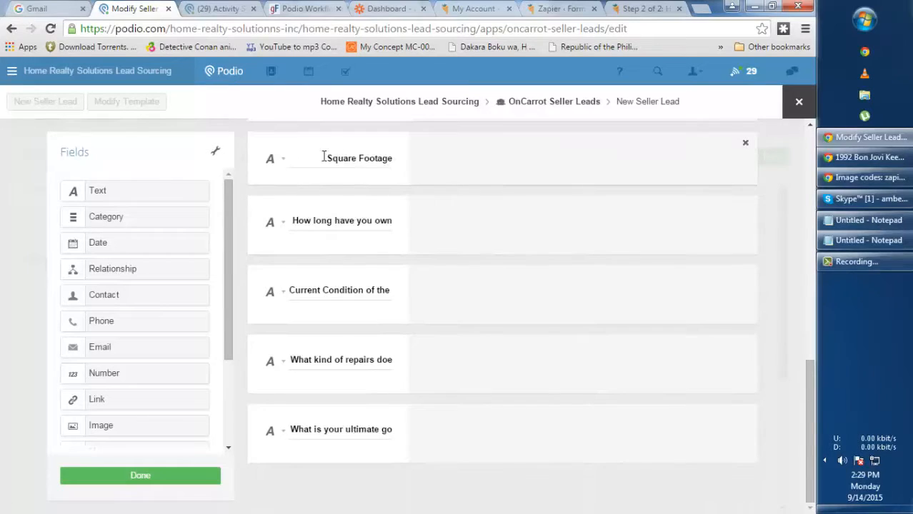
pyautogui.click(282, 159)
pyautogui.click(473, 153)
pyautogui.click(283, 221)
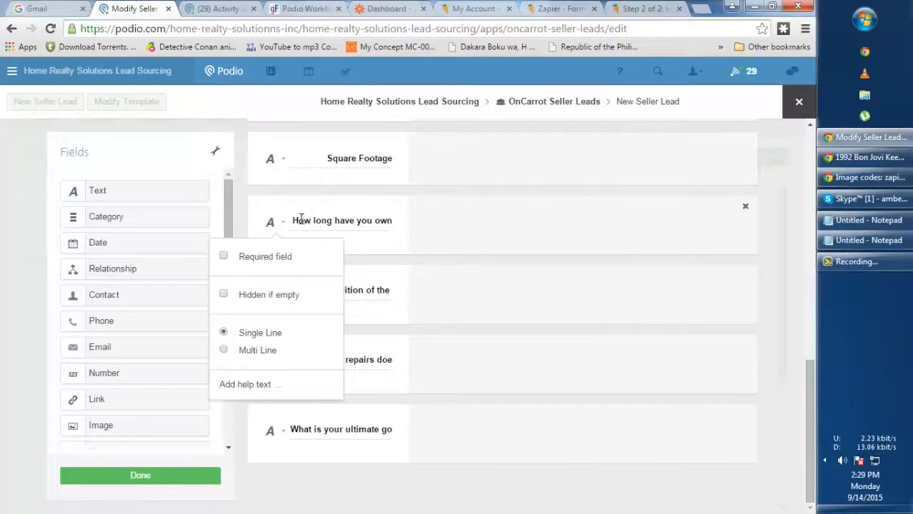
pyautogui.moveTo(300, 220); pyautogui.dragTo(423, 242)
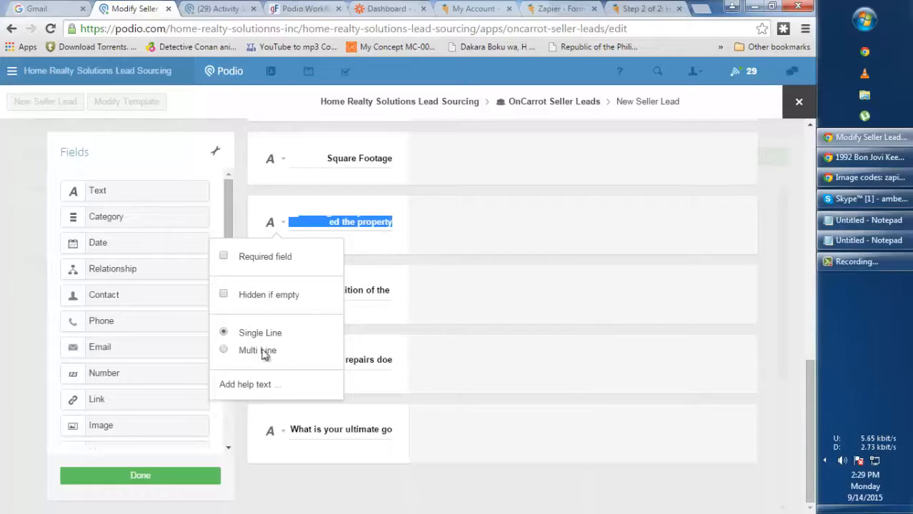
pyautogui.click(288, 303)
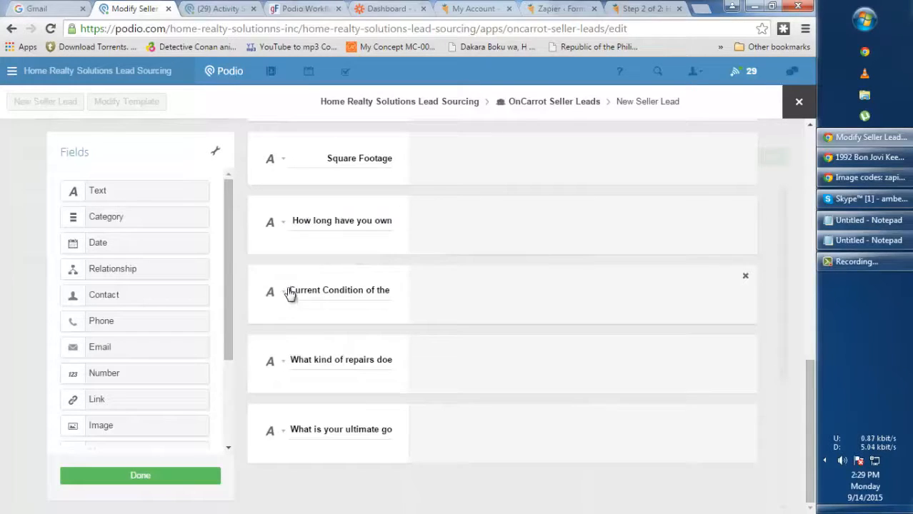
# Check the property-condition, repairs and ultimate-goal field settings, then save the template
pyautogui.moveTo(289, 290); pyautogui.dragTo(439, 308)
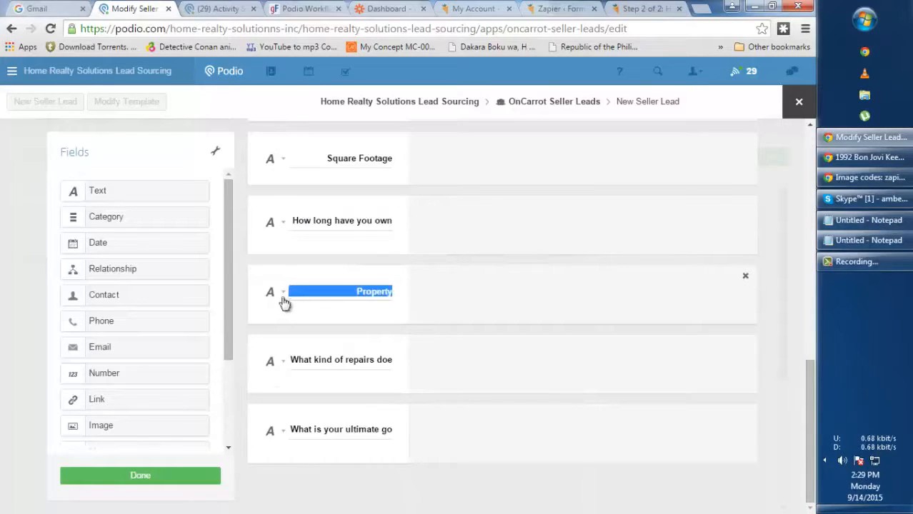
pyautogui.click(286, 302)
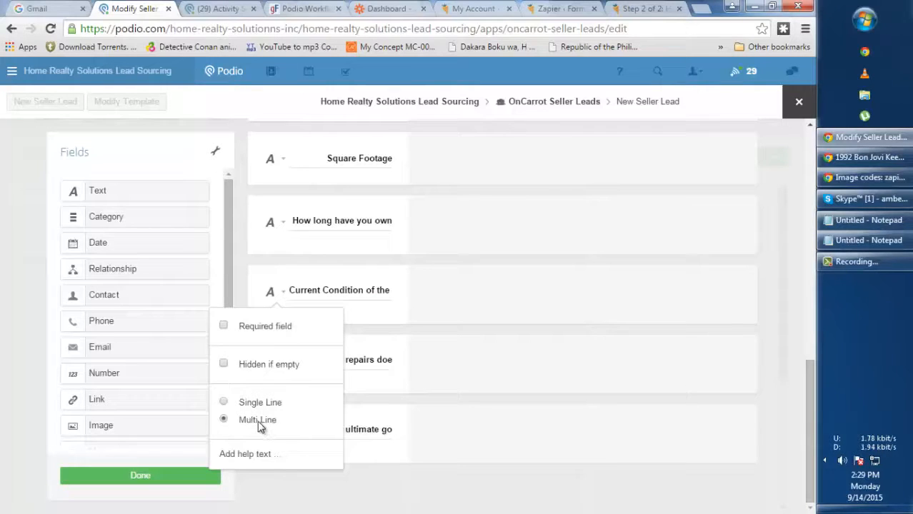
pyautogui.click(427, 303)
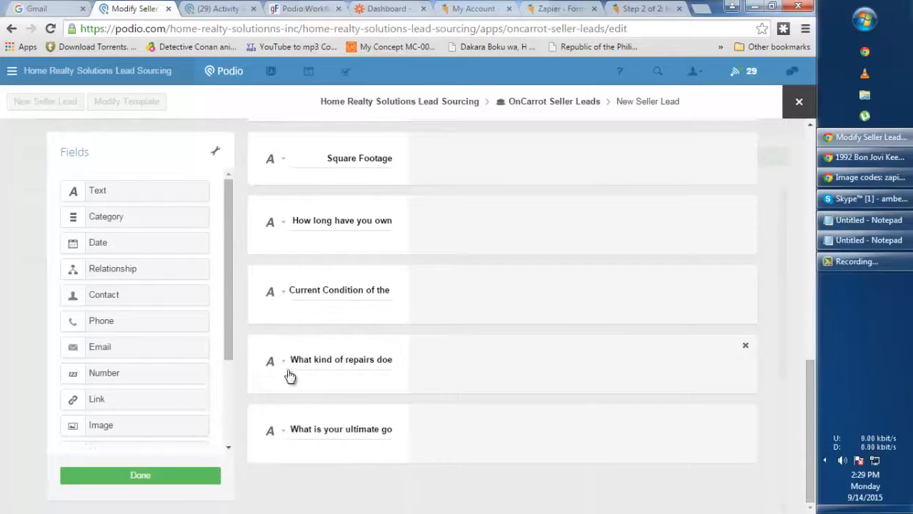
pyautogui.moveTo(314, 359); pyautogui.dragTo(420, 375)
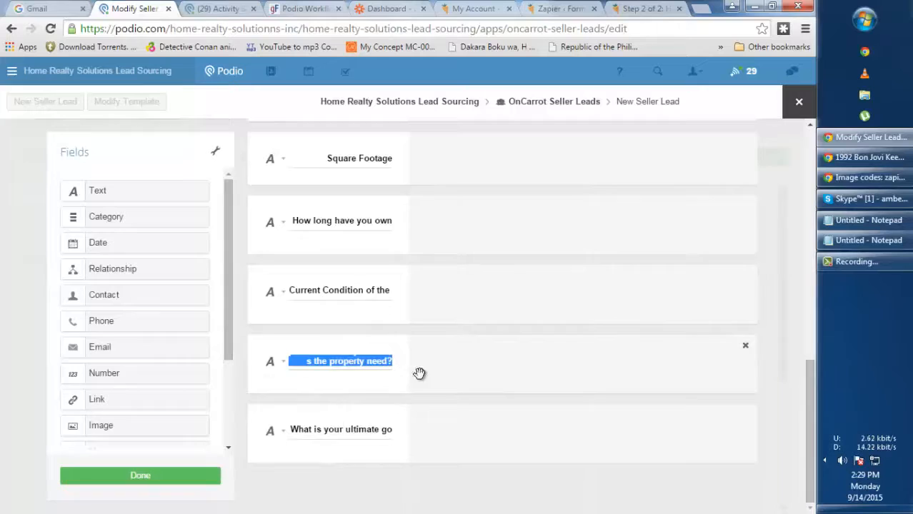
pyautogui.click(283, 362)
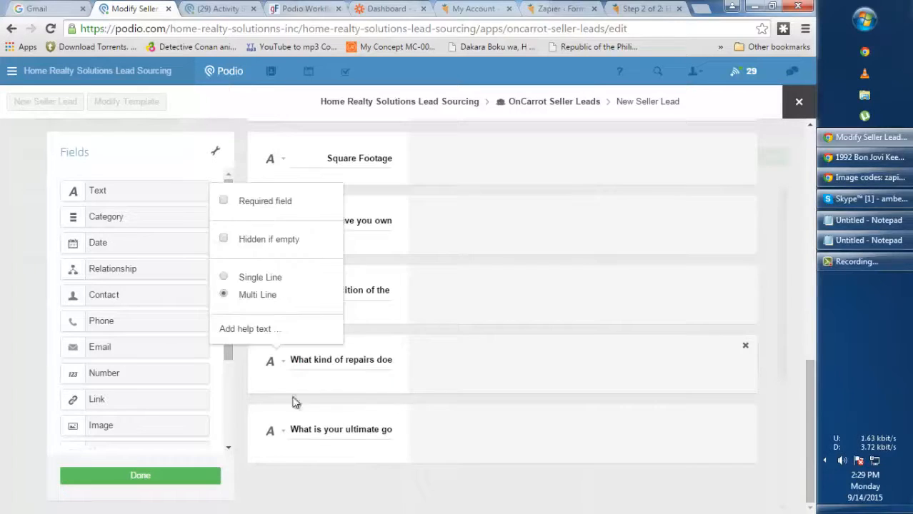
pyautogui.click(481, 363)
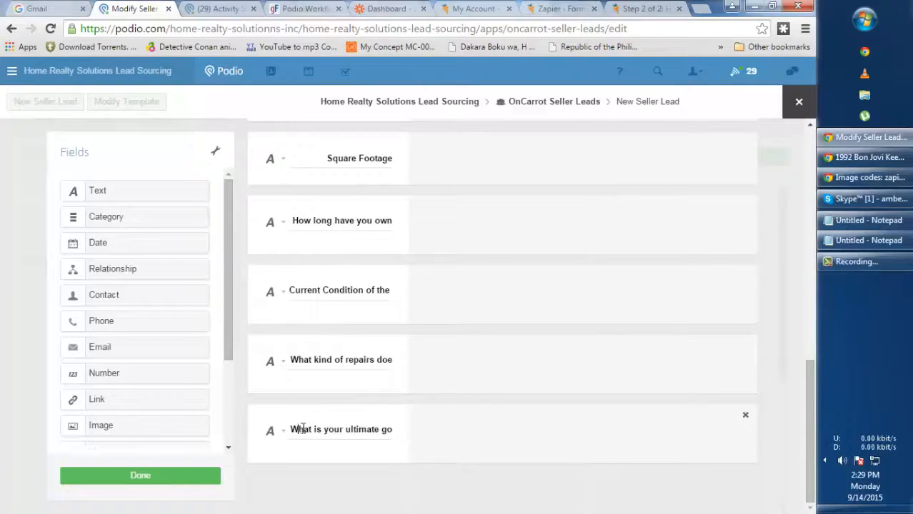
pyautogui.moveTo(301, 428); pyautogui.dragTo(419, 435)
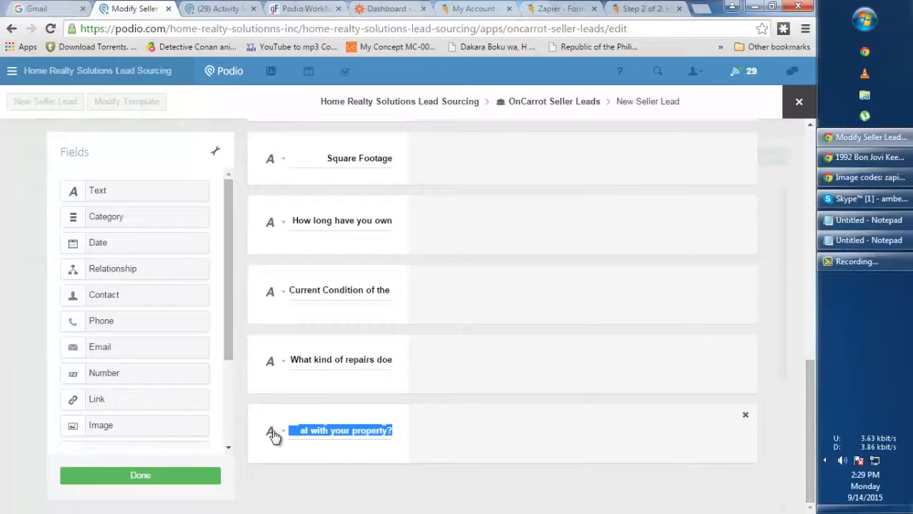
pyautogui.click(278, 432)
pyautogui.click(523, 361)
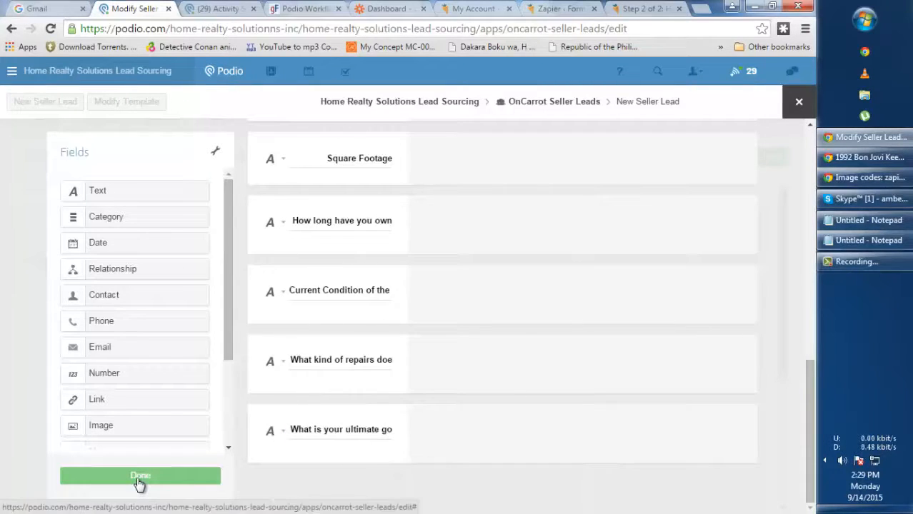
pyautogui.click(140, 477)
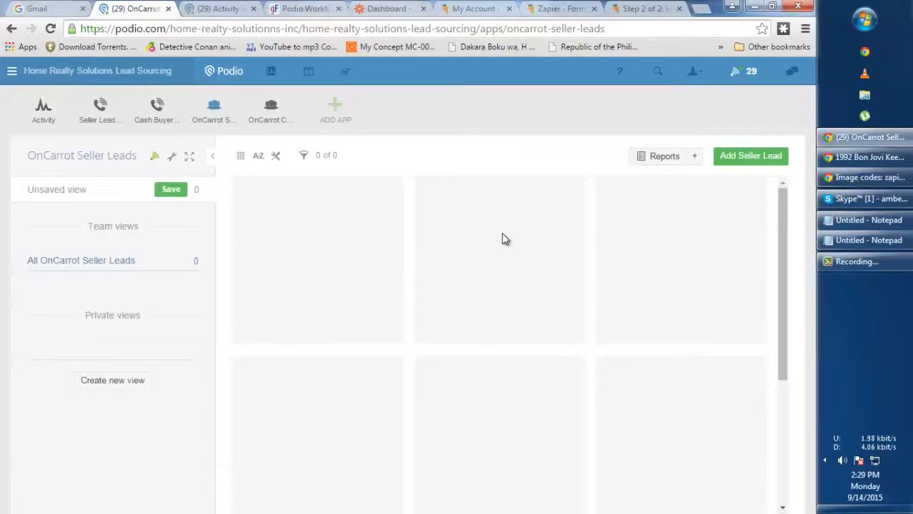
# Switch to the Zapier - Forms tab showing the Carrot site form's Zapier feeds
pyautogui.click(537, 10)
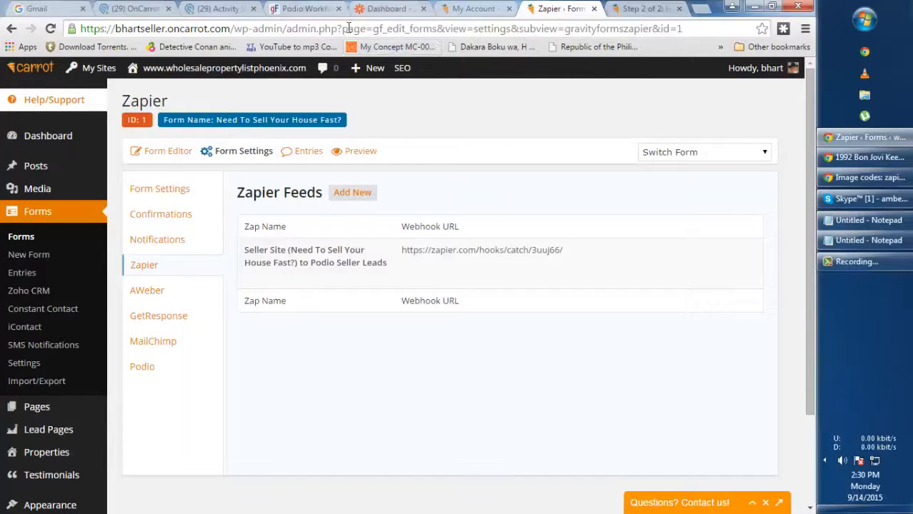
# Cycle through the browser tabs and settle on the Zapier dashboard of zaps
pyautogui.click(135, 8)
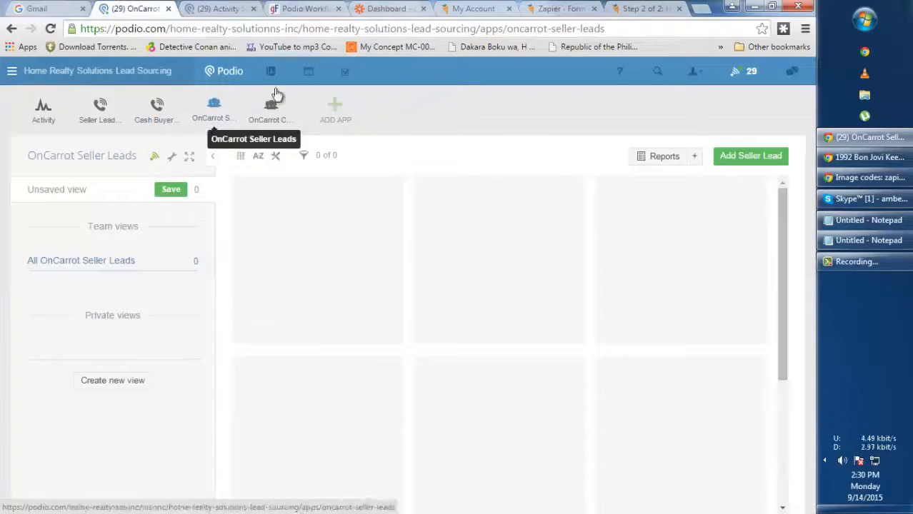
pyautogui.click(386, 9)
pyautogui.click(475, 8)
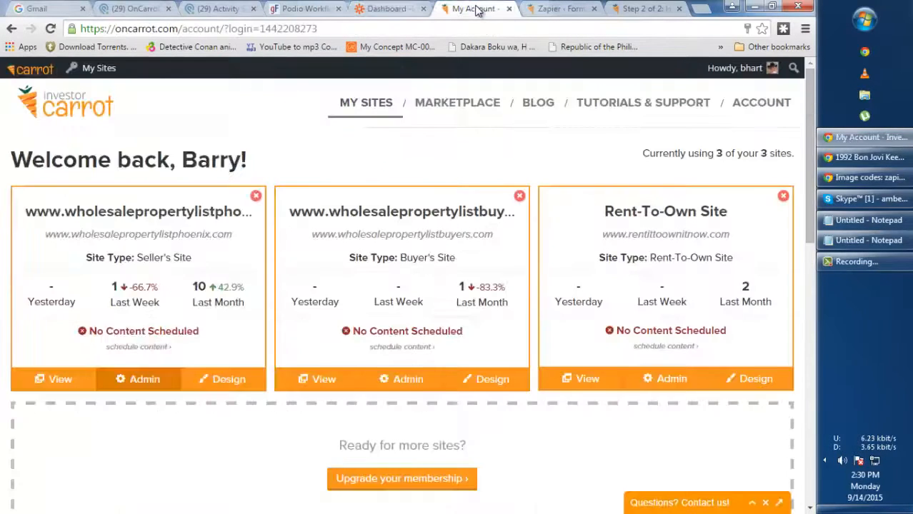
pyautogui.click(379, 8)
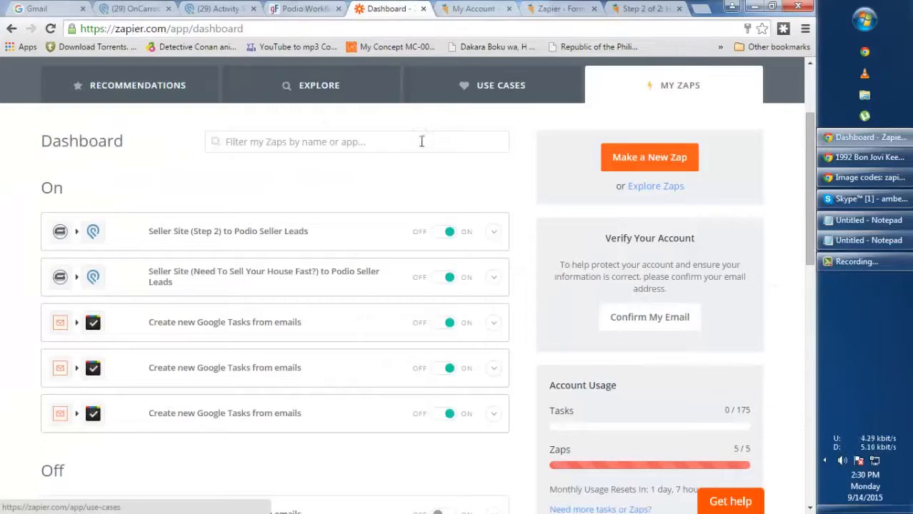
# Open the house-selling zap for editing
pyautogui.click(493, 279)
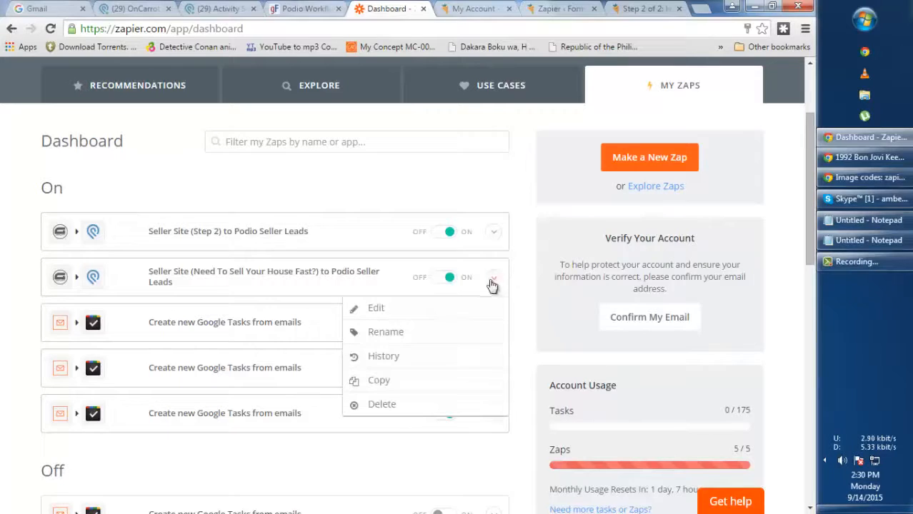
pyautogui.click(405, 320)
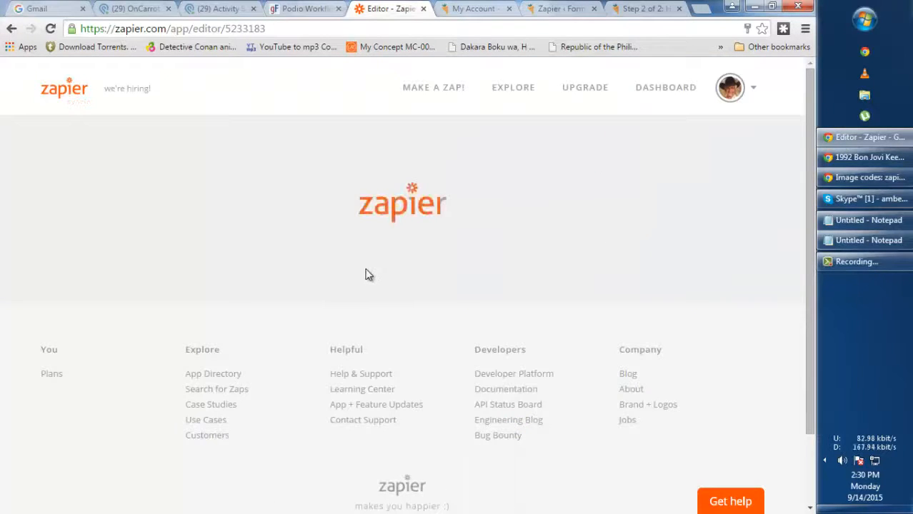
pyautogui.scroll(-6, 389, 273)
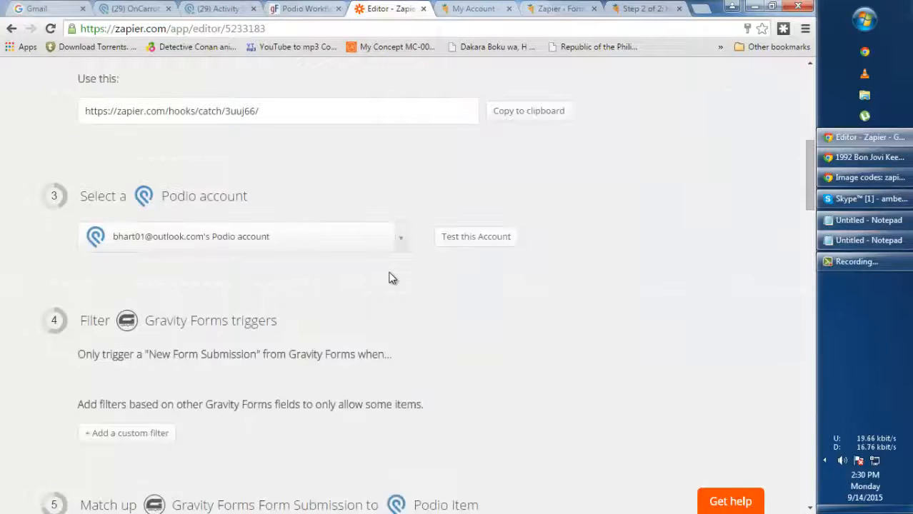
pyautogui.scroll(-4, 391, 278)
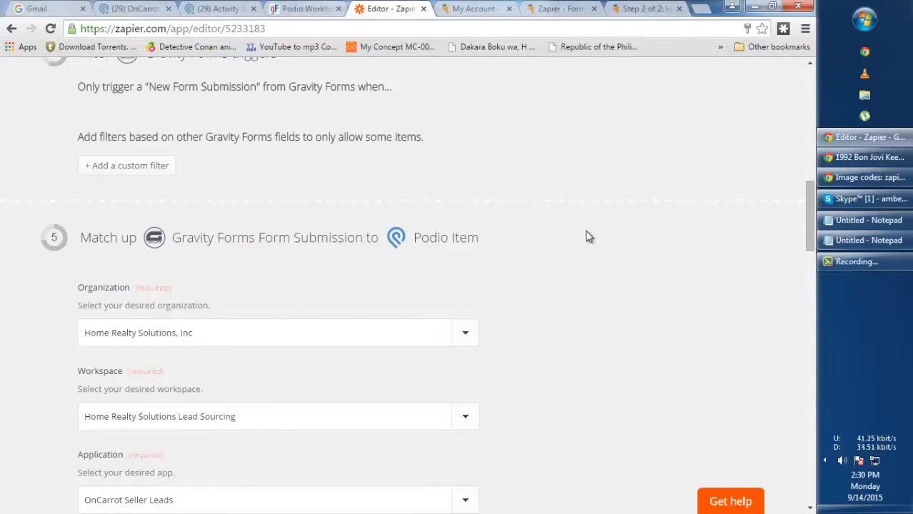
pyautogui.scroll(-2, 585, 236)
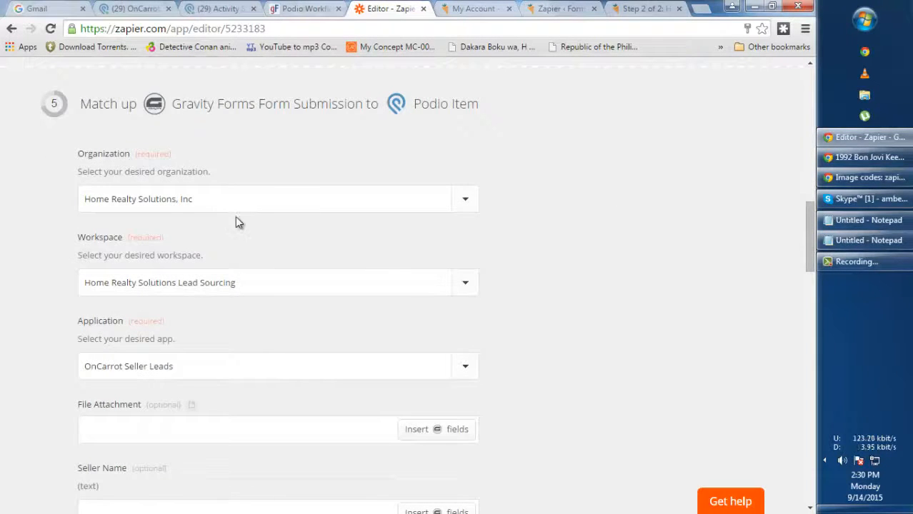
# Verify the Organization, Workspace and Application dropdowns, keeping the OnCarrot Seller Leads app
pyautogui.click(190, 205)
pyautogui.scroll(-1, 596, 186)
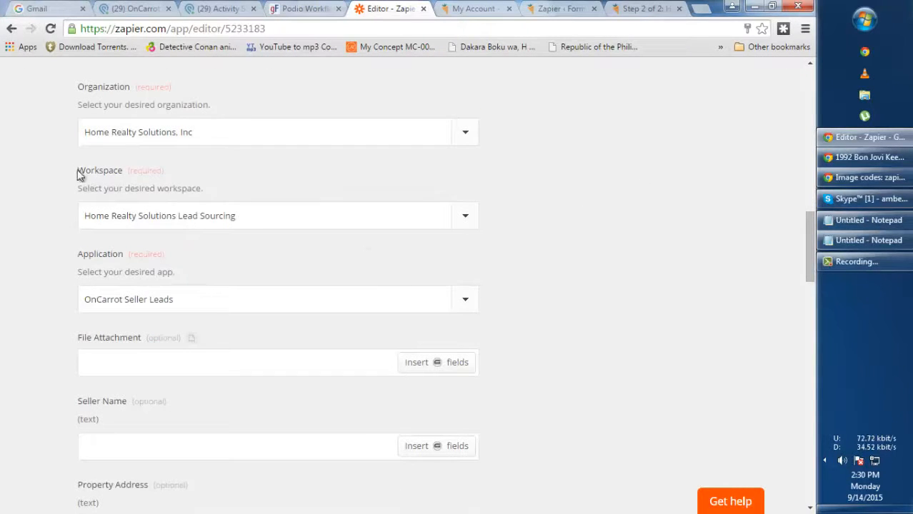
pyautogui.moveTo(79, 175); pyautogui.dragTo(205, 175)
pyautogui.click(205, 175)
pyautogui.click(314, 221)
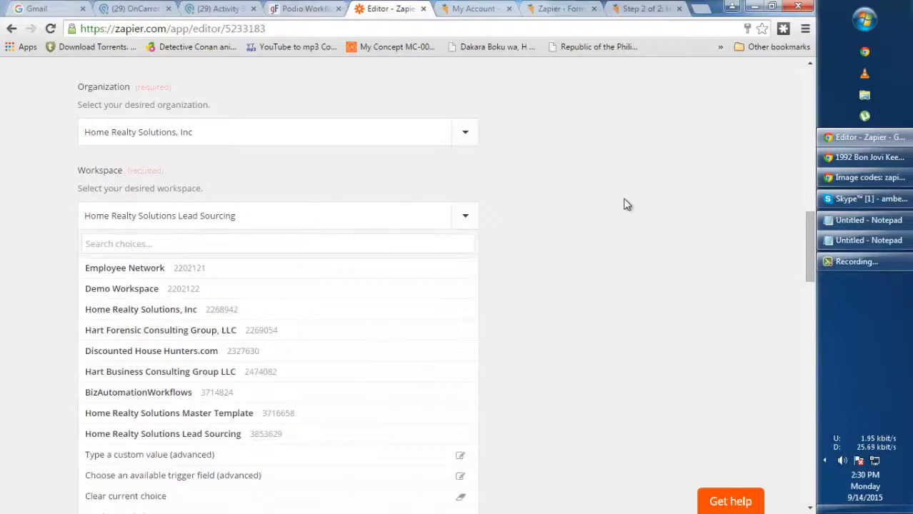
pyautogui.click(623, 205)
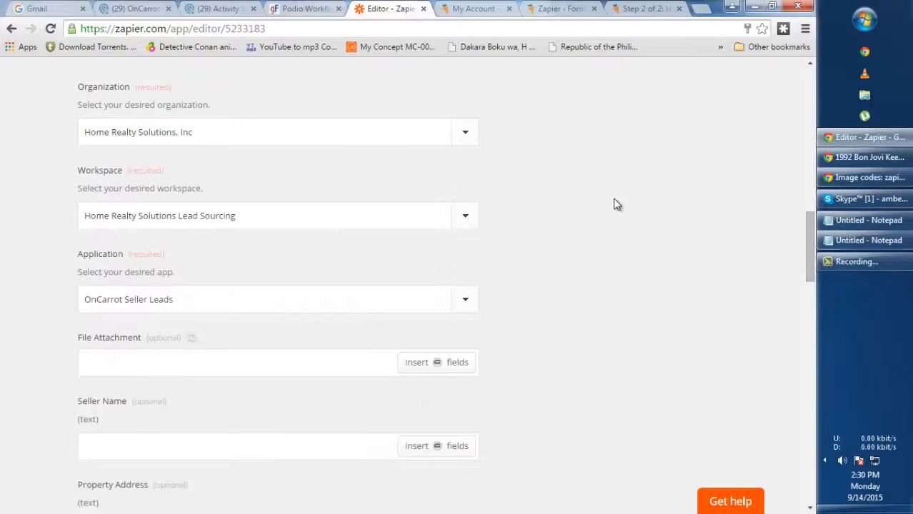
pyautogui.click(235, 222)
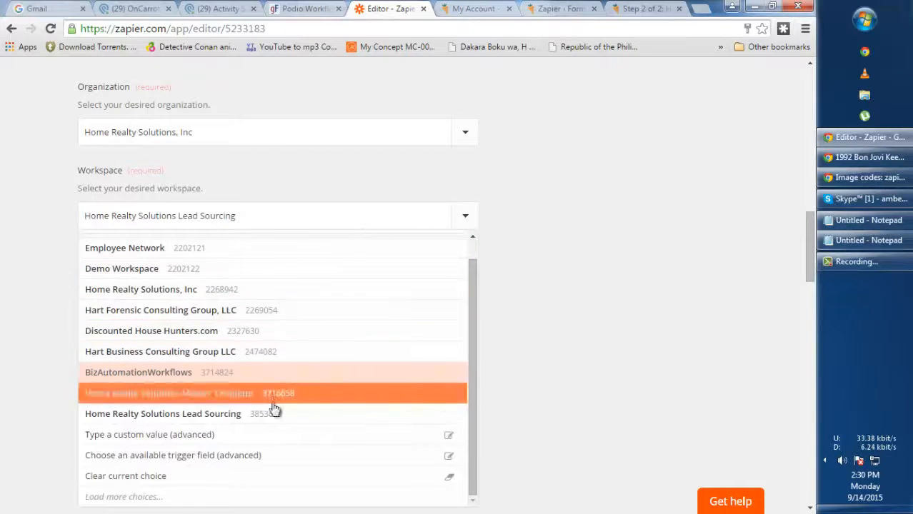
pyautogui.click(596, 274)
pyautogui.scroll(-1, 112, 227)
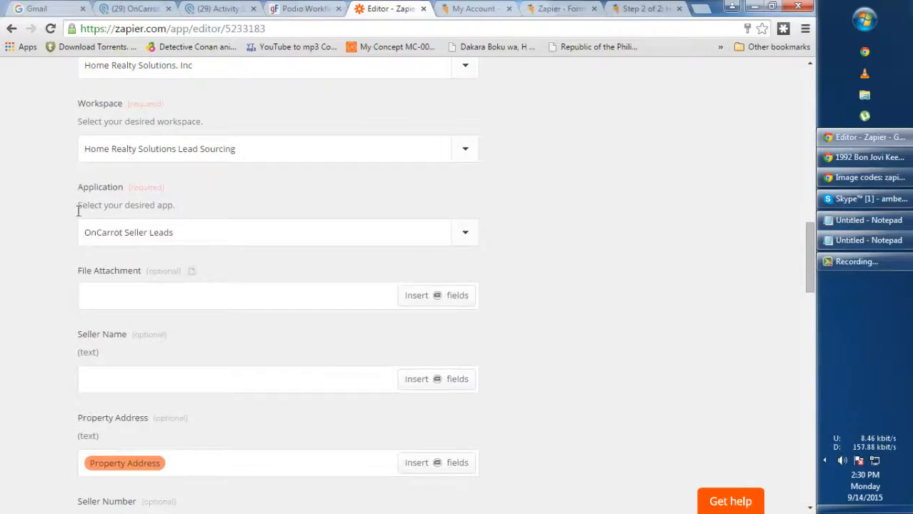
pyautogui.click(241, 240)
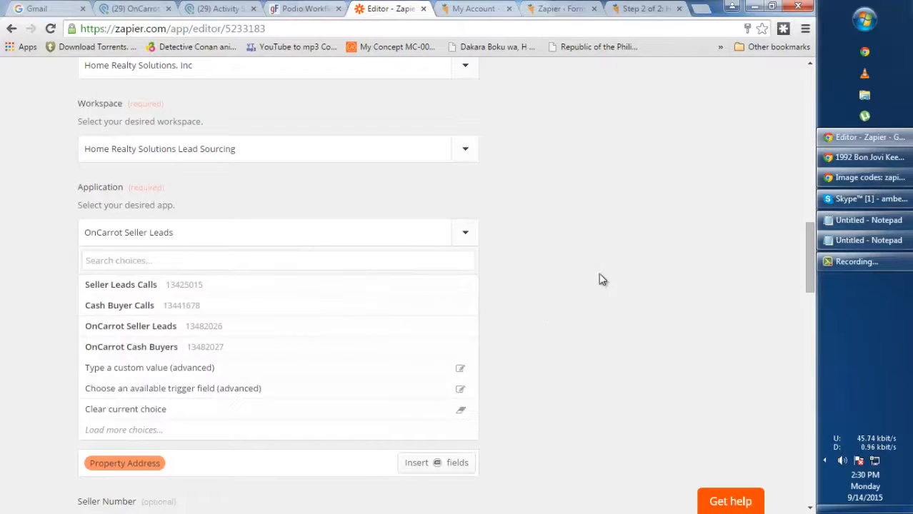
pyautogui.click(603, 219)
# Scroll to step 7 and turn the zap on
pyautogui.scroll(-4, 582, 226)
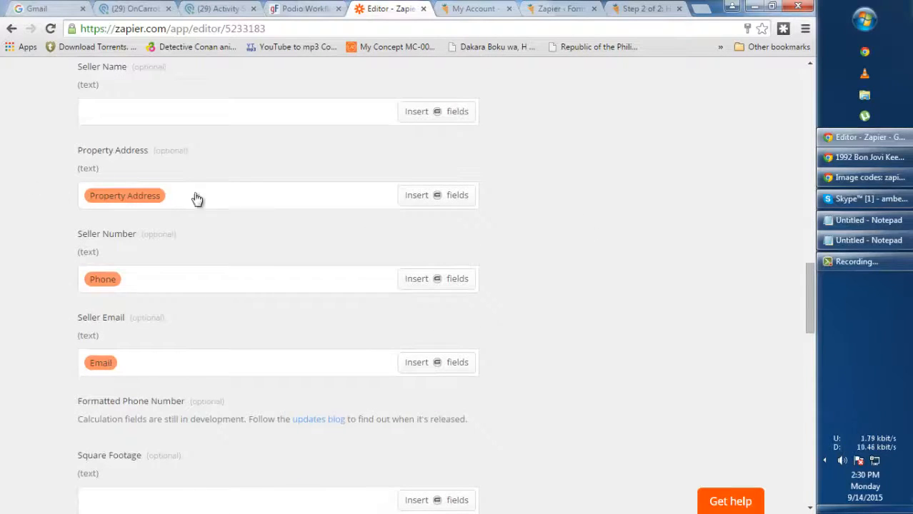
pyautogui.scroll(-6, 369, 270)
pyautogui.scroll(-10, 372, 252)
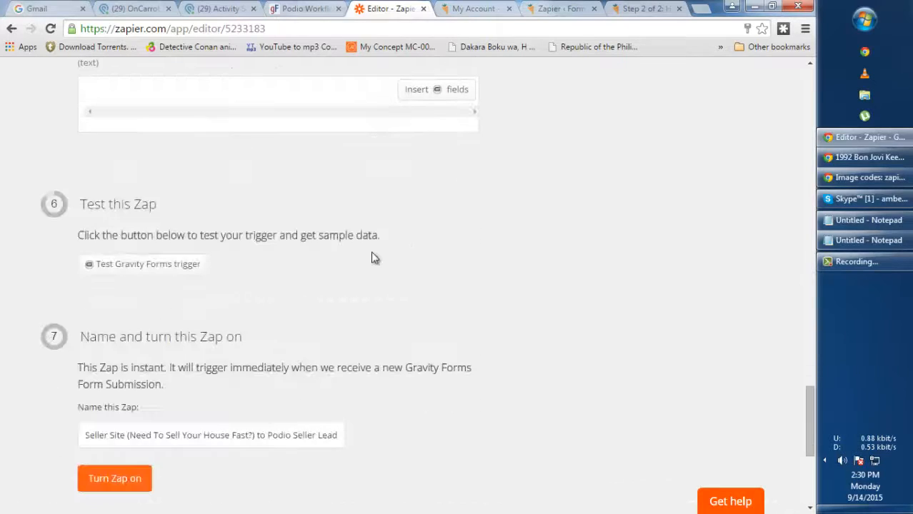
pyautogui.scroll(-1, 561, 229)
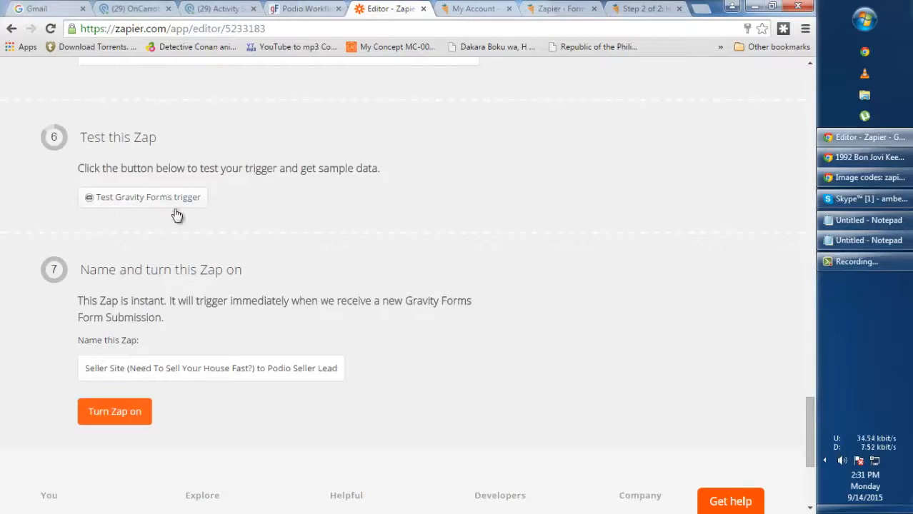
pyautogui.click(107, 415)
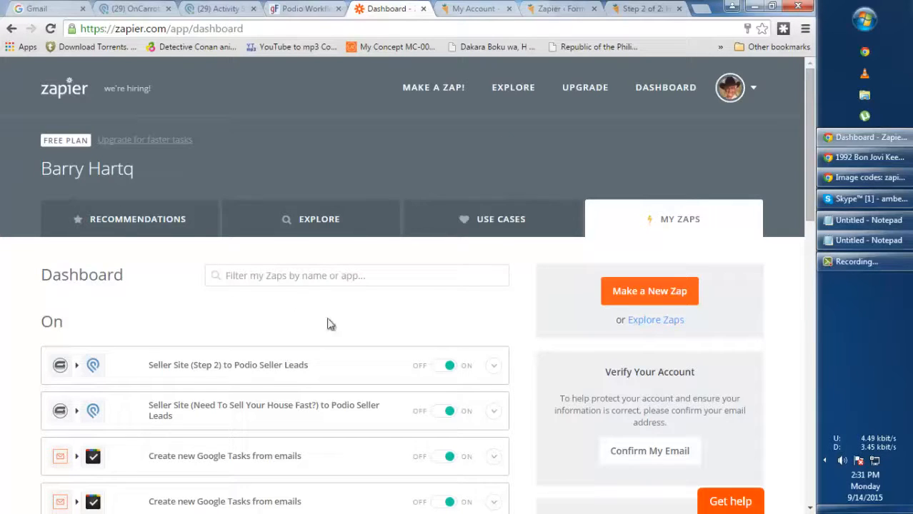
# Scroll the My Zaps list to confirm the Seller Site to Podio Seller Leads zap is on
pyautogui.scroll(-1, 279, 353)
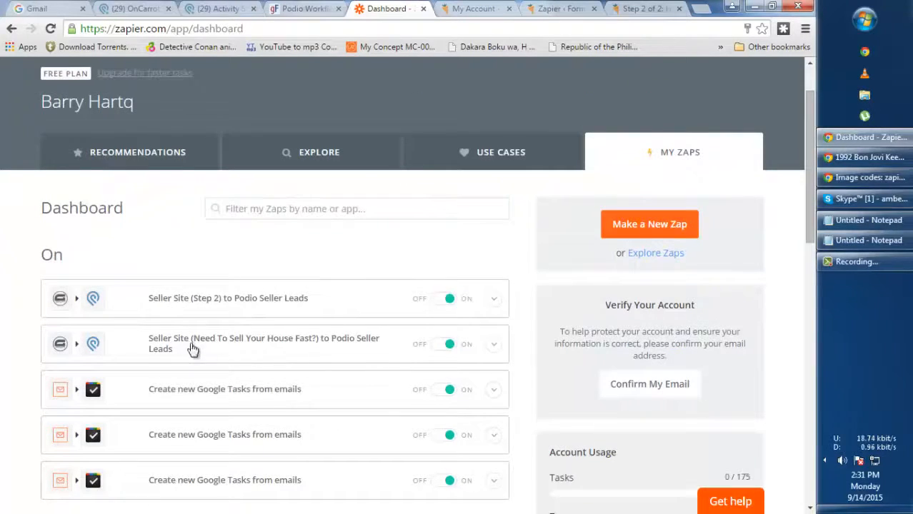
# Go back to the seller site's home page and look over the cash-offer form
pyautogui.click(645, 9)
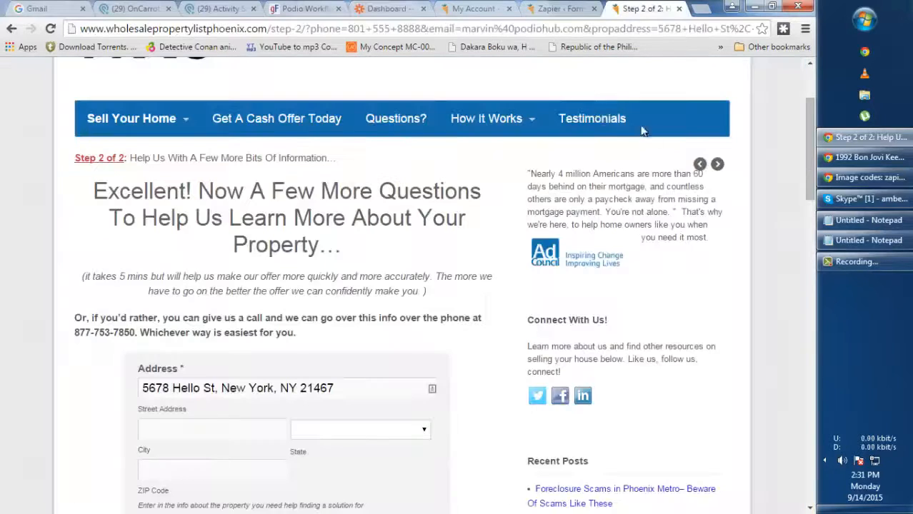
pyautogui.click(11, 29)
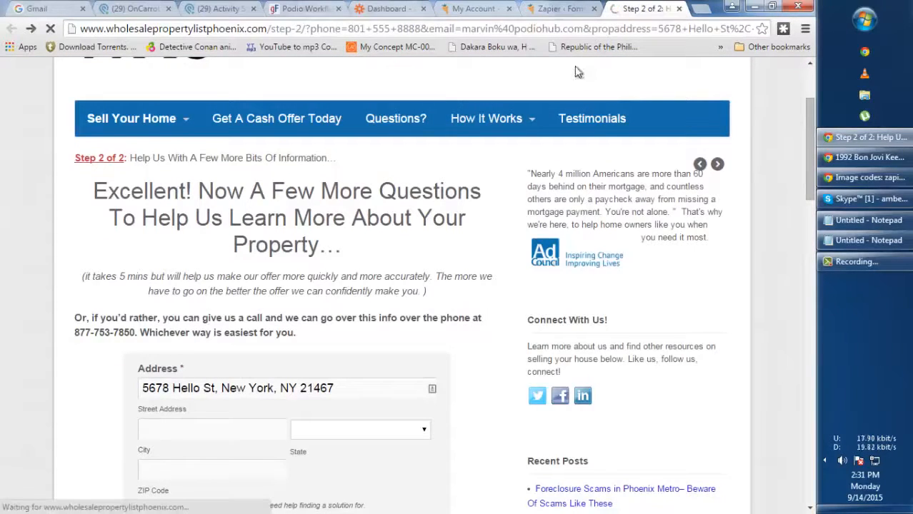
pyautogui.scroll(3, 633, 167)
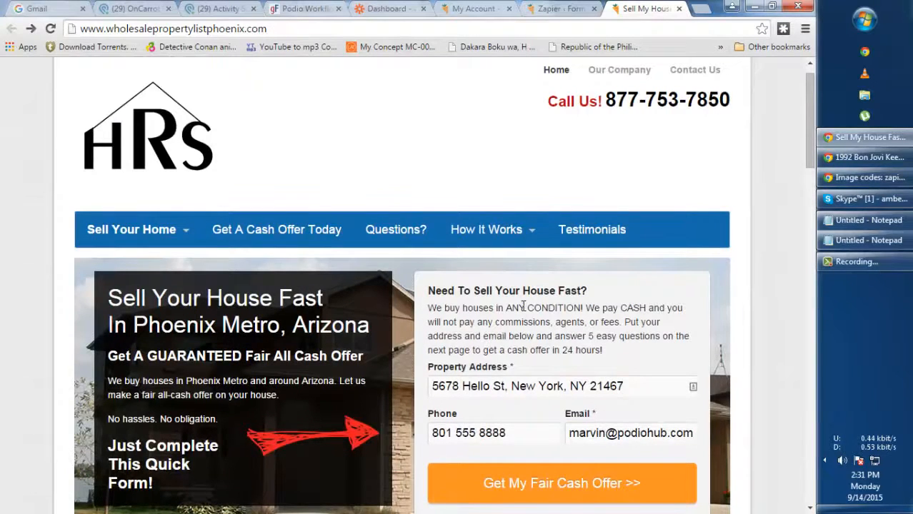
pyautogui.scroll(-1, 523, 306)
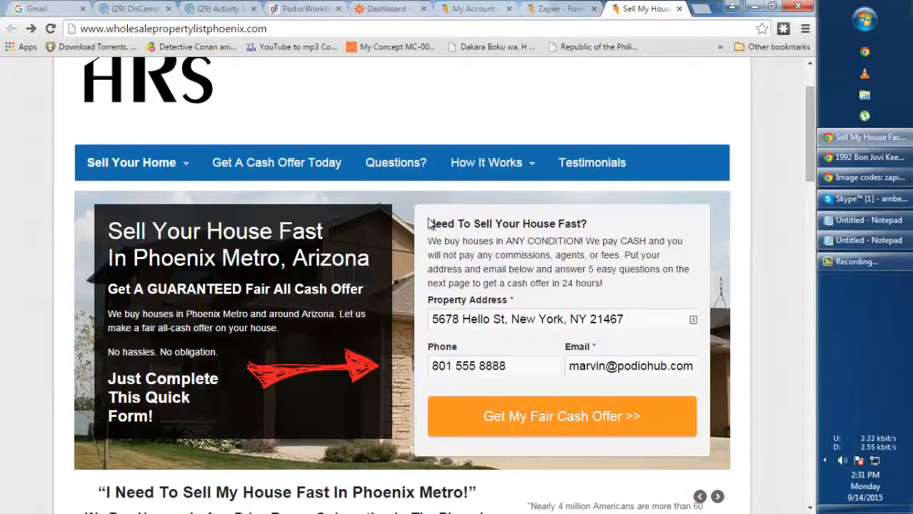
pyautogui.moveTo(427, 223); pyautogui.dragTo(584, 347)
pyautogui.click(637, 269)
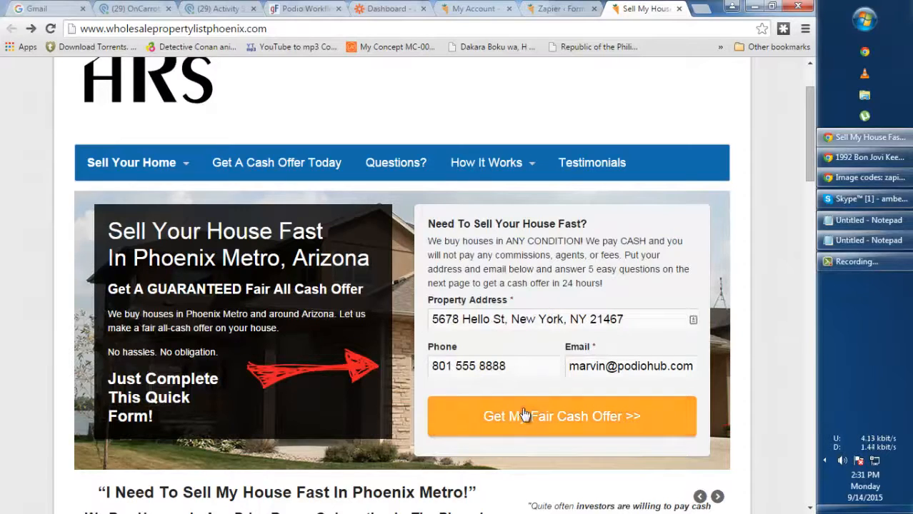
# Review the prefilled test property address, phone and email, then submit Get My Fair Cash Offer
pyautogui.tripleClick(643, 320)
pyautogui.moveTo(516, 365); pyautogui.dragTo(431, 366)
pyautogui.moveTo(693, 366); pyautogui.dragTo(569, 366)
pyautogui.click(651, 286)
pyautogui.click(512, 426)
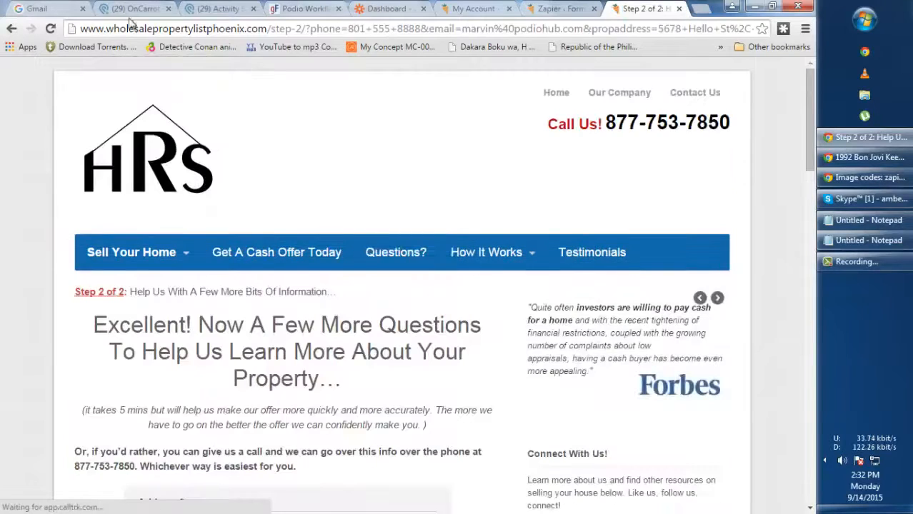
# Reload OnCarrot Seller Leads, open the new test lead, and check its dash-formatted phone number
pyautogui.click(139, 10)
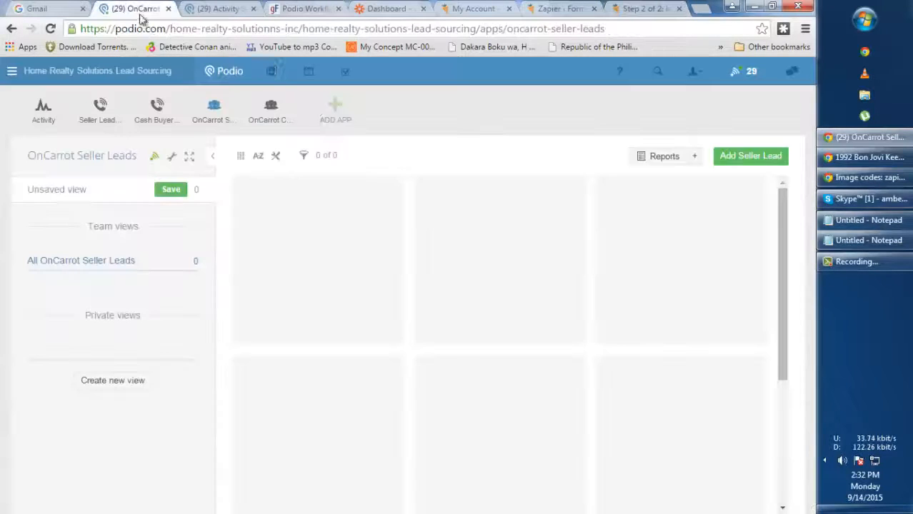
pyautogui.click(213, 111)
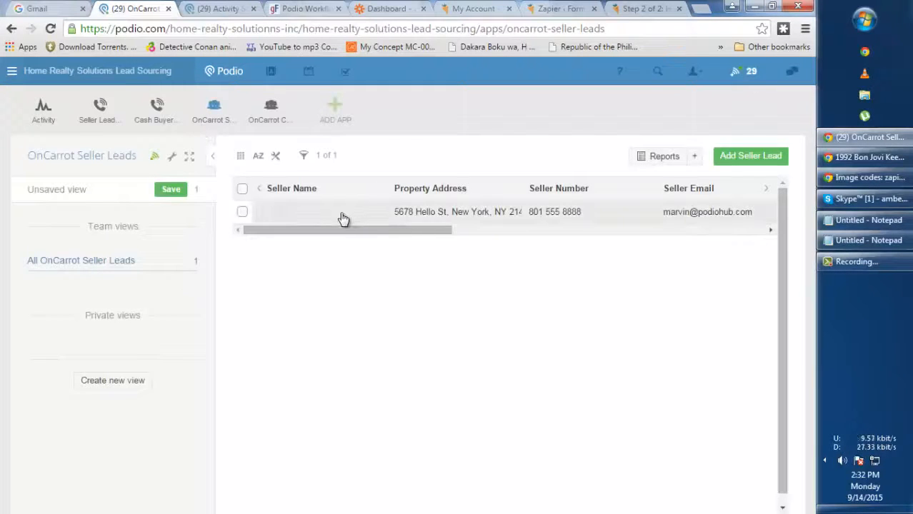
pyautogui.click(343, 219)
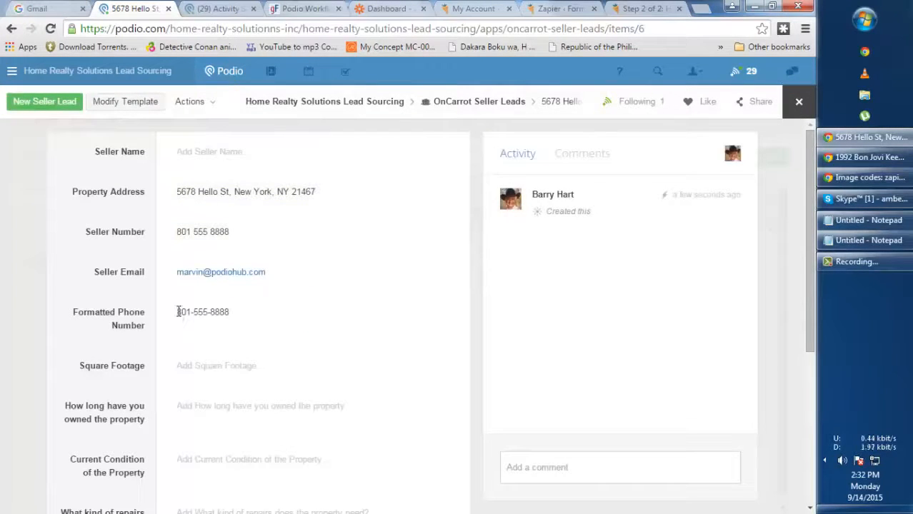
pyautogui.moveTo(178, 313); pyautogui.dragTo(260, 312)
pyautogui.click(222, 314)
pyautogui.moveTo(194, 312); pyautogui.dragTo(241, 314)
pyautogui.click(259, 324)
pyautogui.click(212, 312)
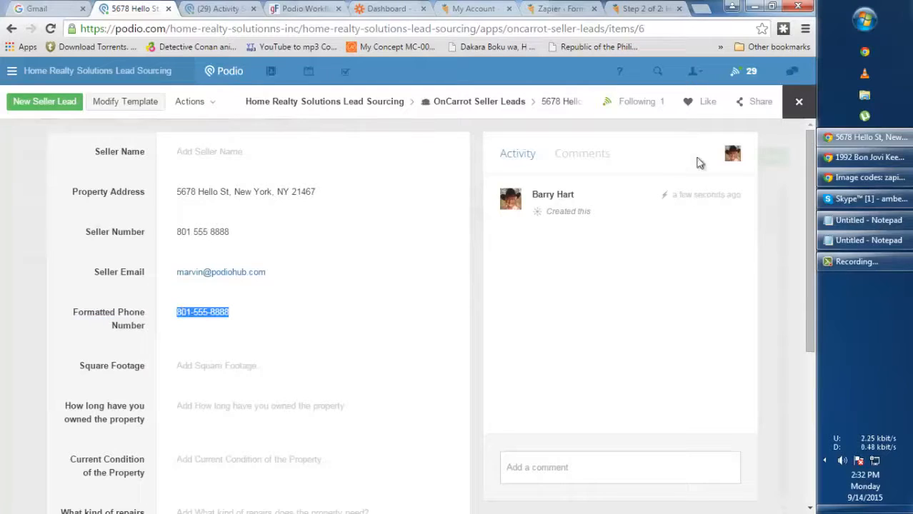
pyautogui.click(799, 101)
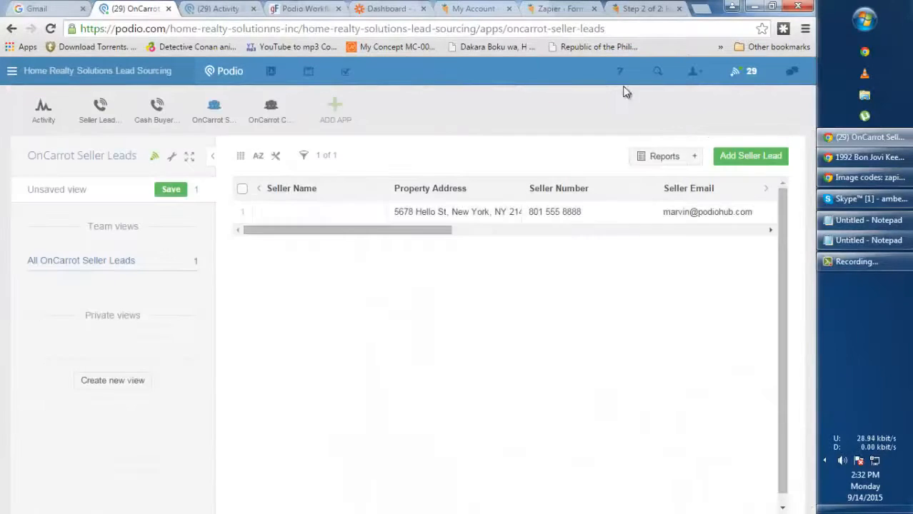
# Open the Seller Site (Step 2) to Podio Seller Leads zap for editing in Zapier
pyautogui.click(457, 10)
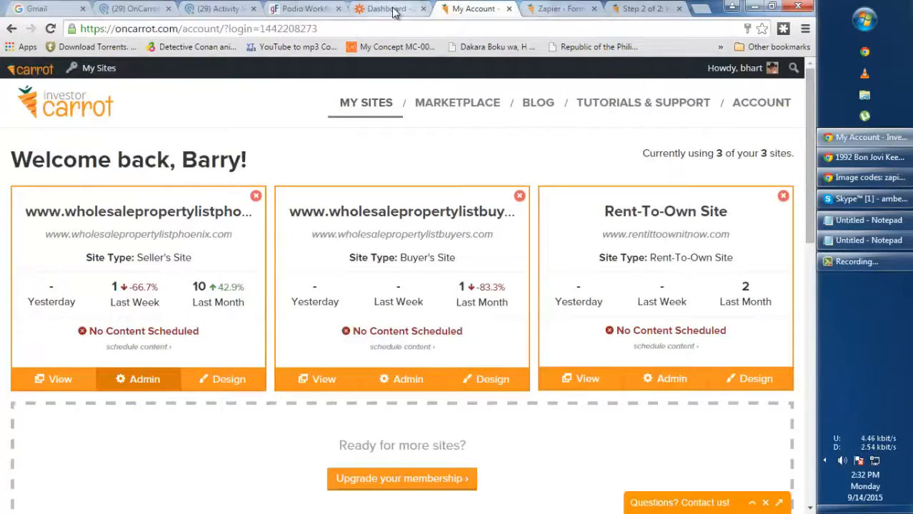
pyautogui.click(389, 9)
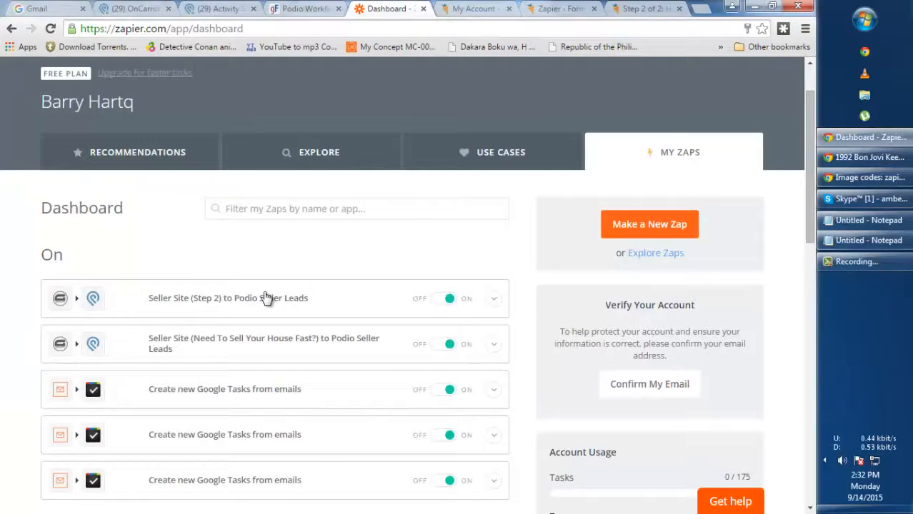
pyautogui.click(498, 300)
pyautogui.click(368, 328)
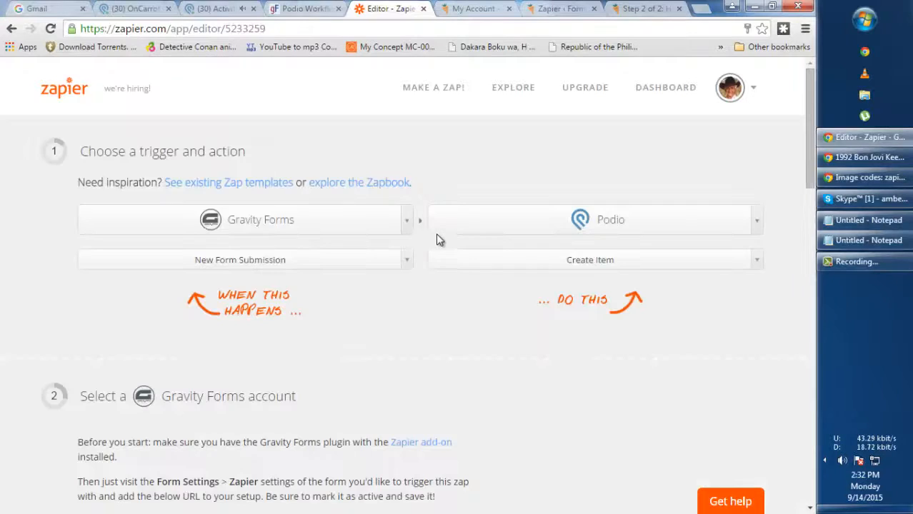
# Turn the zap on from step 7, 'Name and turn this Zap on'
pyautogui.scroll(-5, 366, 263)
pyautogui.scroll(-4, 365, 269)
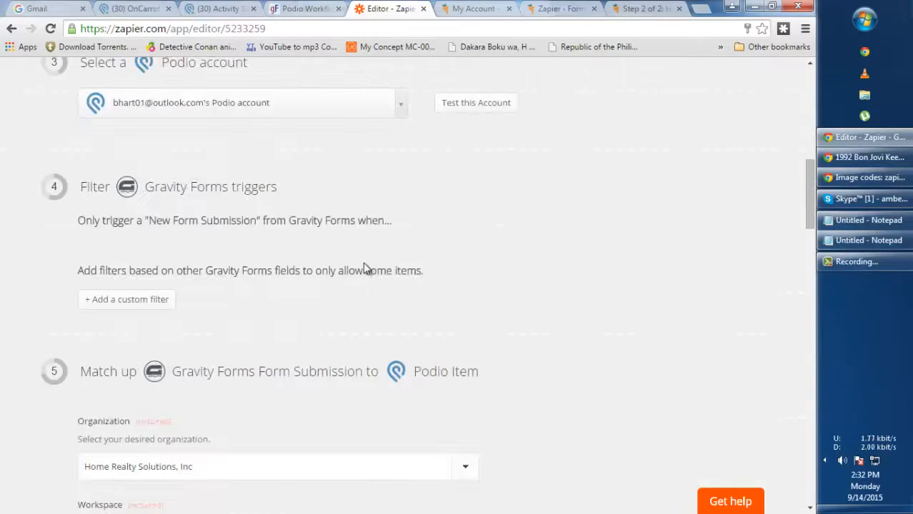
pyautogui.scroll(-5, 364, 266)
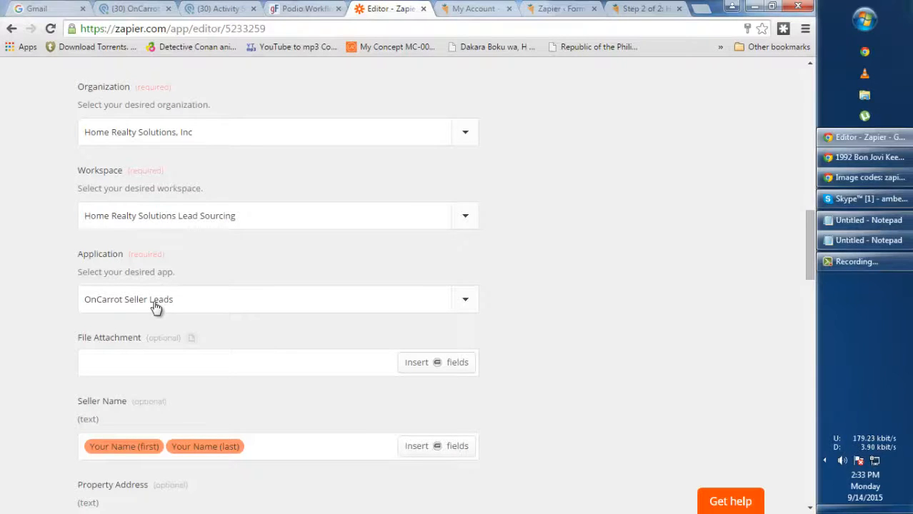
pyautogui.scroll(-8, 155, 306)
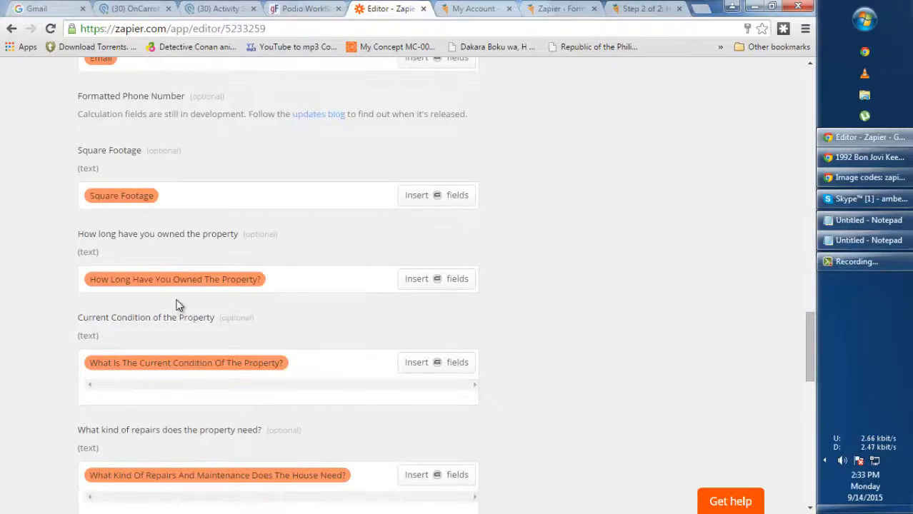
pyautogui.scroll(-15, 181, 301)
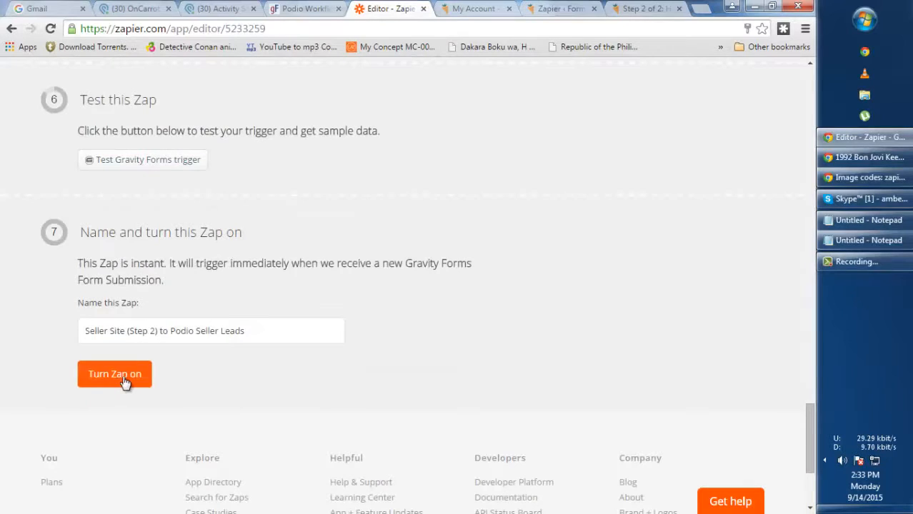
pyautogui.click(124, 383)
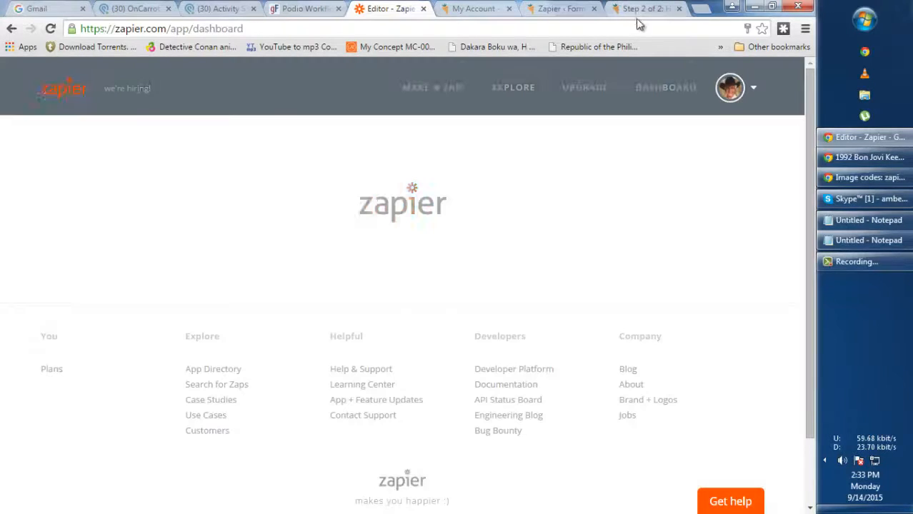
# Move the city name out of the property address line into the City field
pyautogui.click(643, 9)
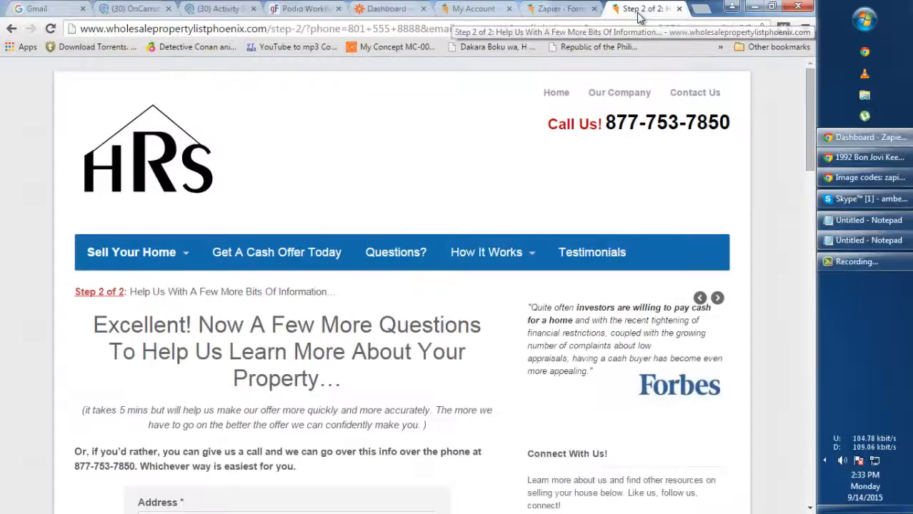
pyautogui.scroll(-4, 375, 289)
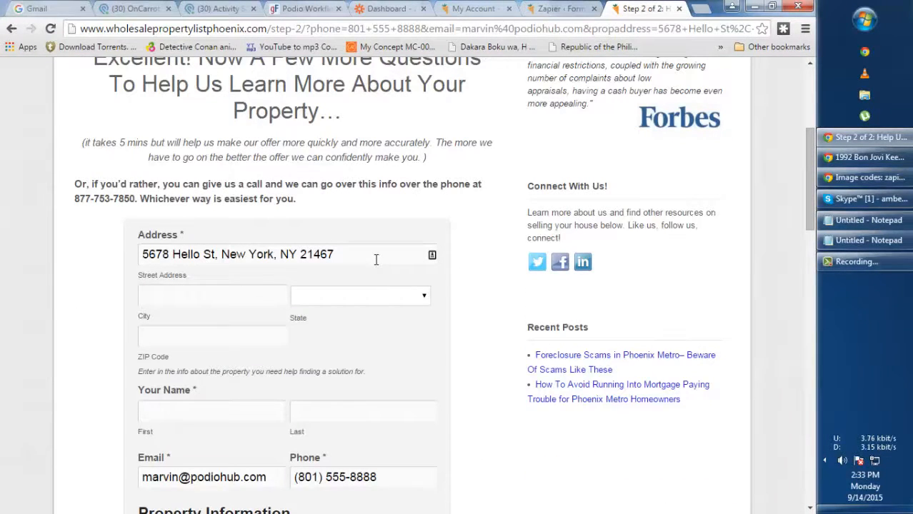
pyautogui.moveTo(345, 255); pyautogui.dragTo(130, 246)
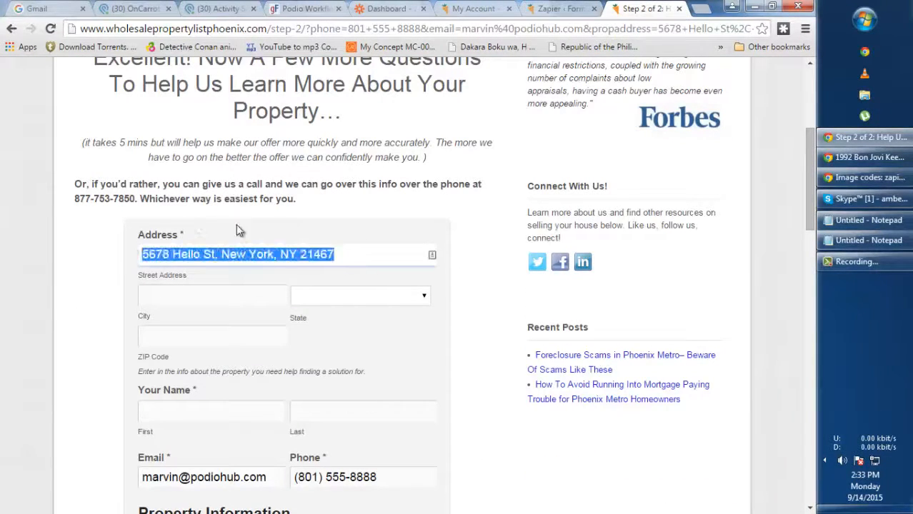
pyautogui.click(180, 255)
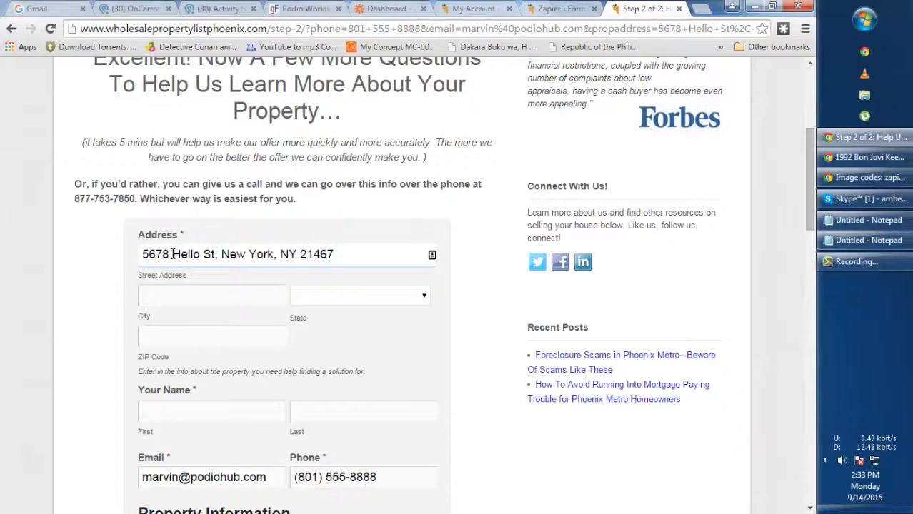
pyautogui.moveTo(223, 254); pyautogui.dragTo(272, 252)
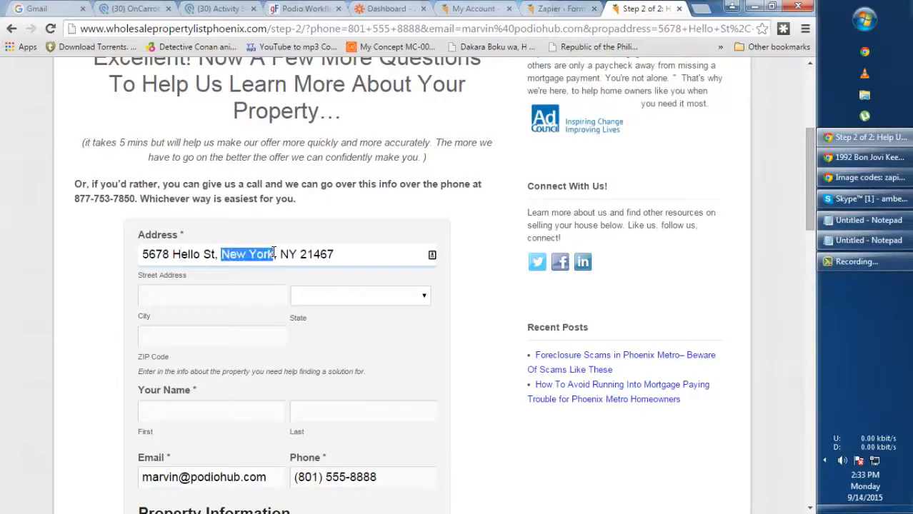
pyautogui.press('BackSpace')
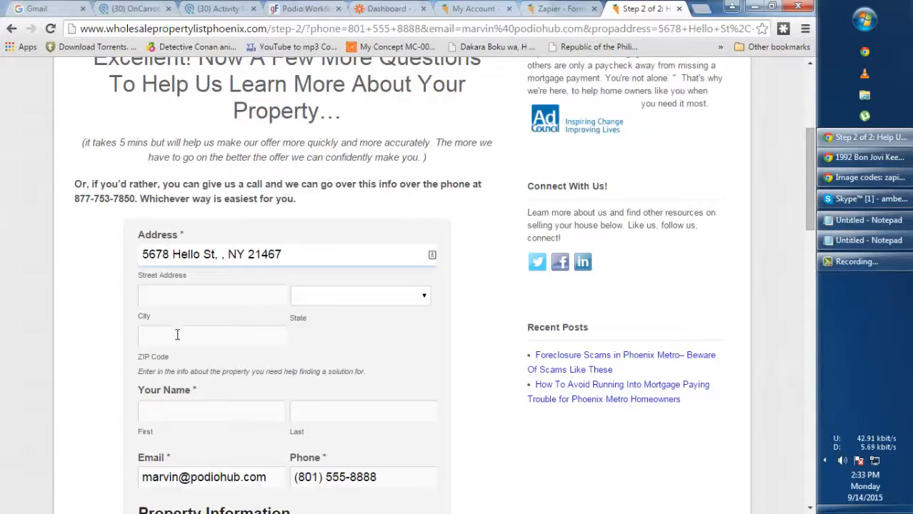
pyautogui.click(189, 296)
pyautogui.write('New York')
# Set State to New York, enter ZIP 2146, and delete the leftover text from the address
pyautogui.click(362, 296)
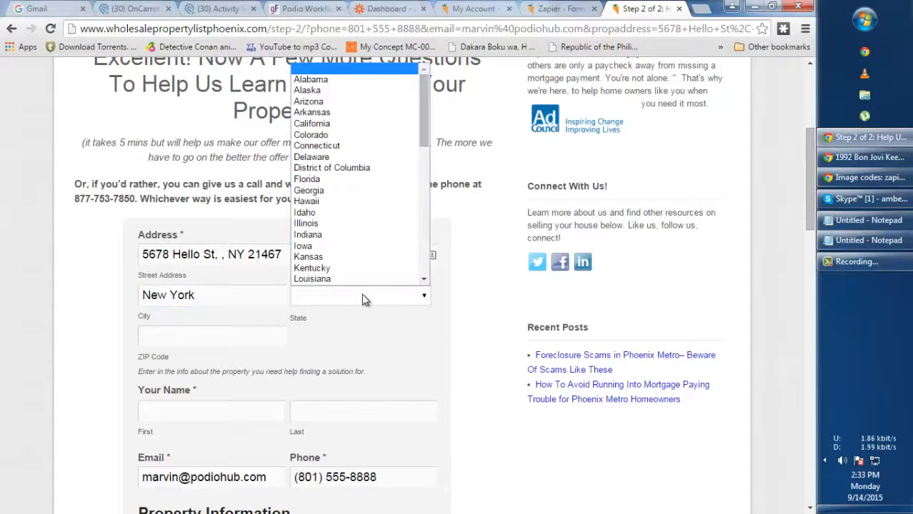
pyautogui.write('new')
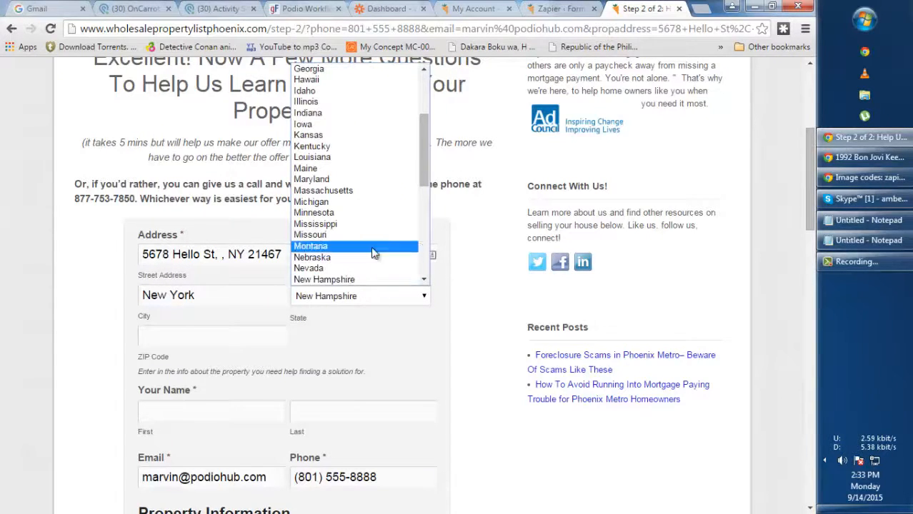
pyautogui.scroll(-4, 368, 246)
pyautogui.scroll(4, 361, 147)
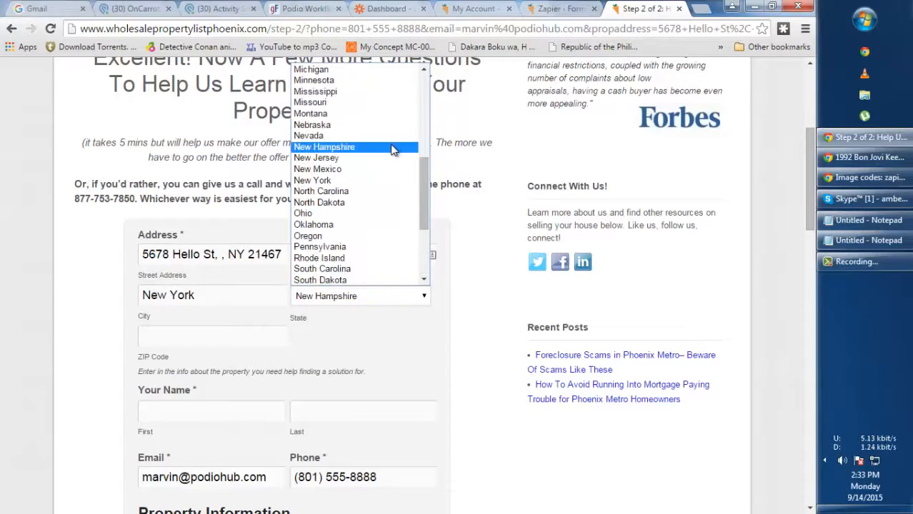
pyautogui.click(343, 182)
pyautogui.click(213, 341)
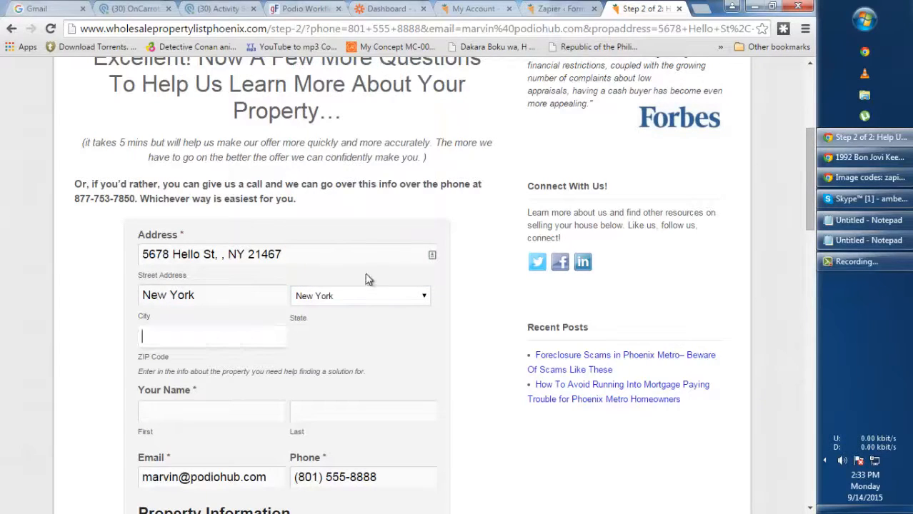
pyautogui.write('21467')
pyautogui.click(434, 335)
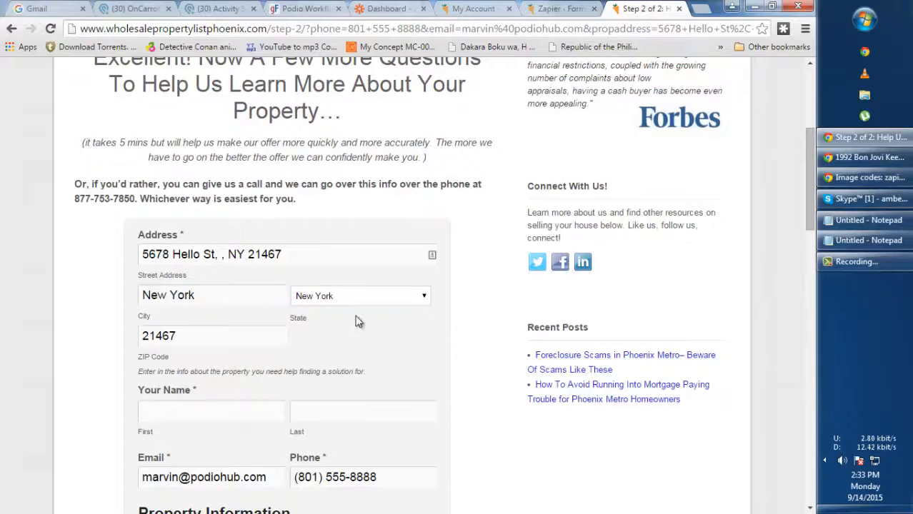
pyautogui.moveTo(219, 254); pyautogui.dragTo(284, 254)
pyautogui.press('BackSpace')
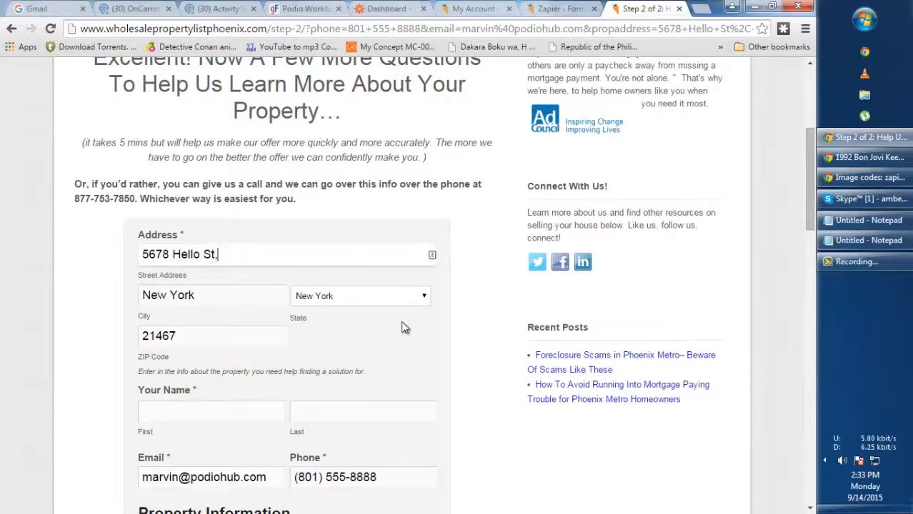
pyautogui.scroll(-1, 268, 300)
# Enter the seller's first and last name
pyautogui.click(167, 345)
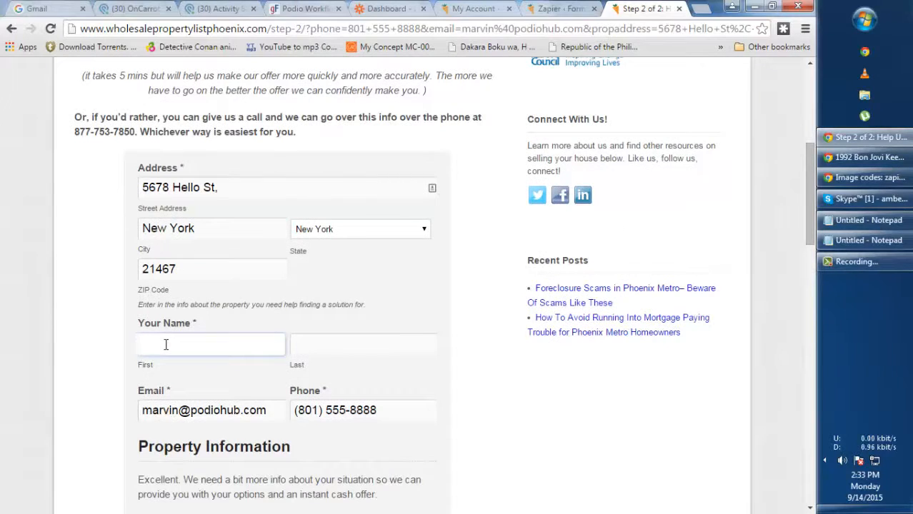
pyautogui.press('Tab')
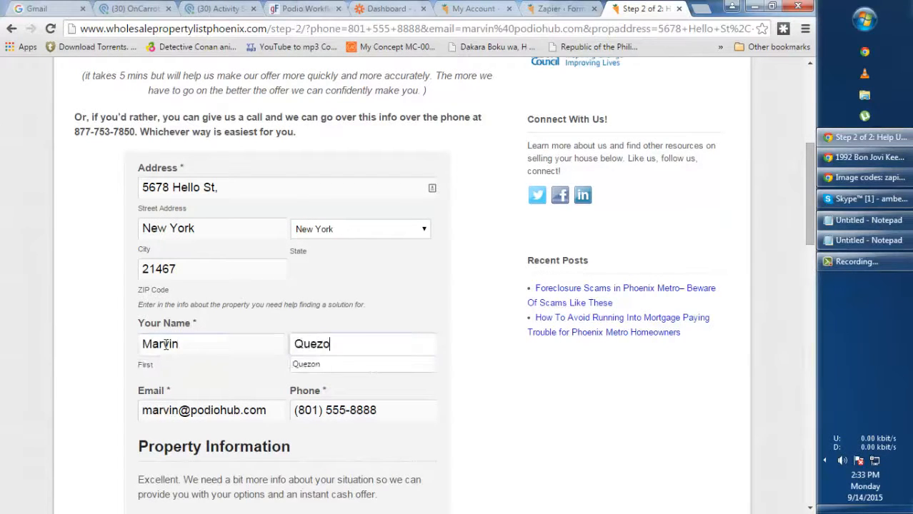
pyautogui.click(476, 309)
pyautogui.scroll(-5, 477, 303)
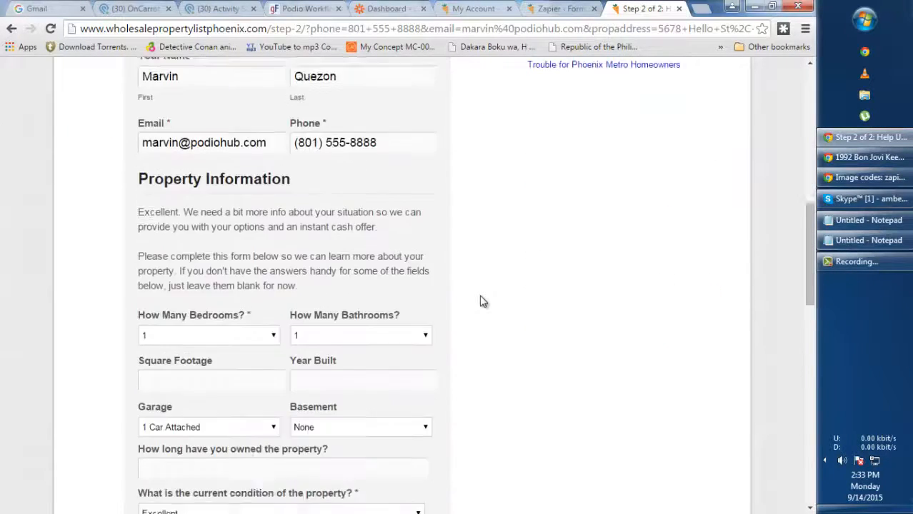
pyautogui.scroll(-2, 481, 302)
pyautogui.scroll(2, 481, 302)
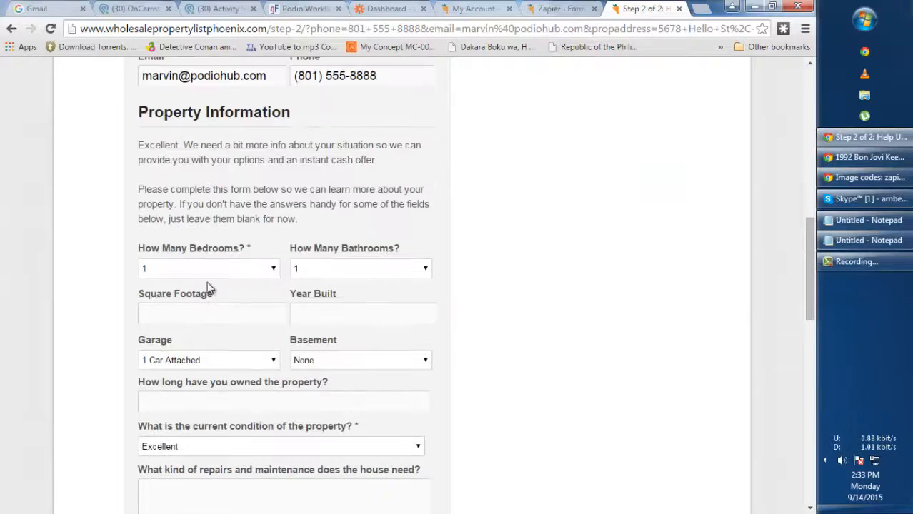
# Set 5 bedrooms, 3 bathrooms, 1000 square footage and year built 1955
pyautogui.click(231, 270)
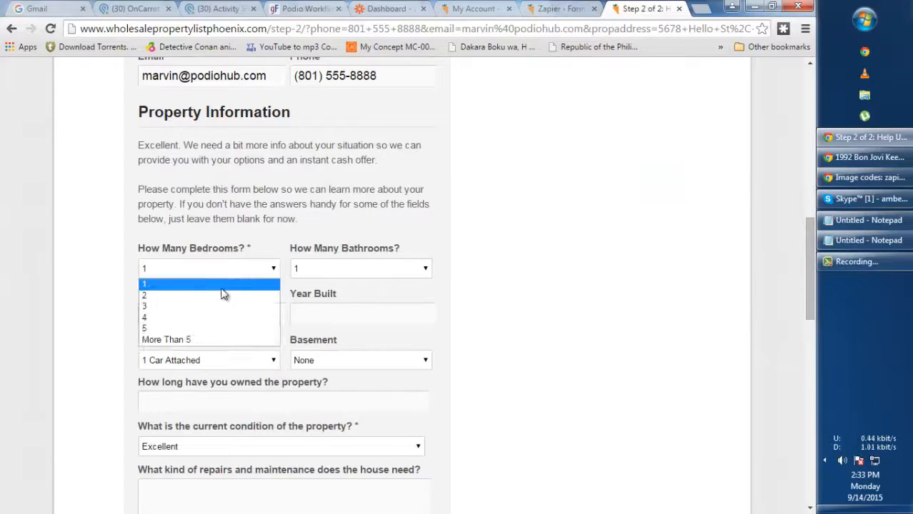
pyautogui.click(189, 332)
pyautogui.click(336, 272)
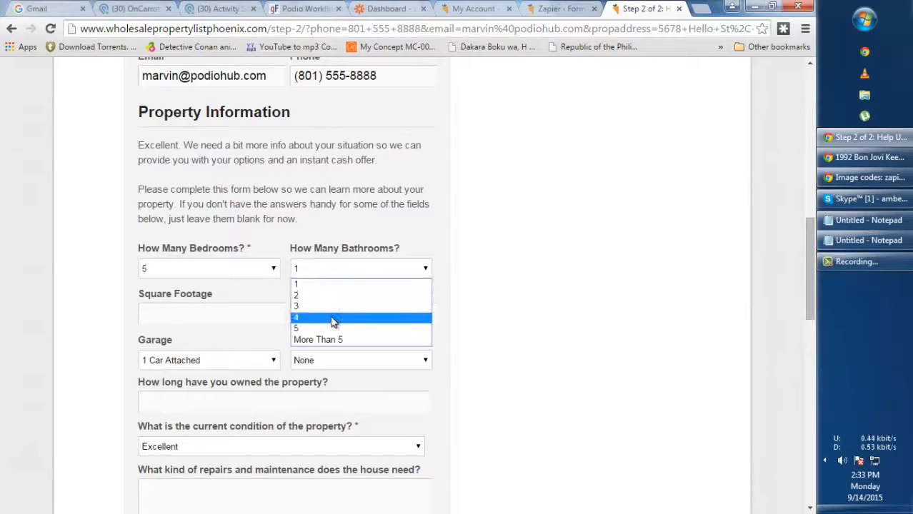
pyautogui.click(333, 309)
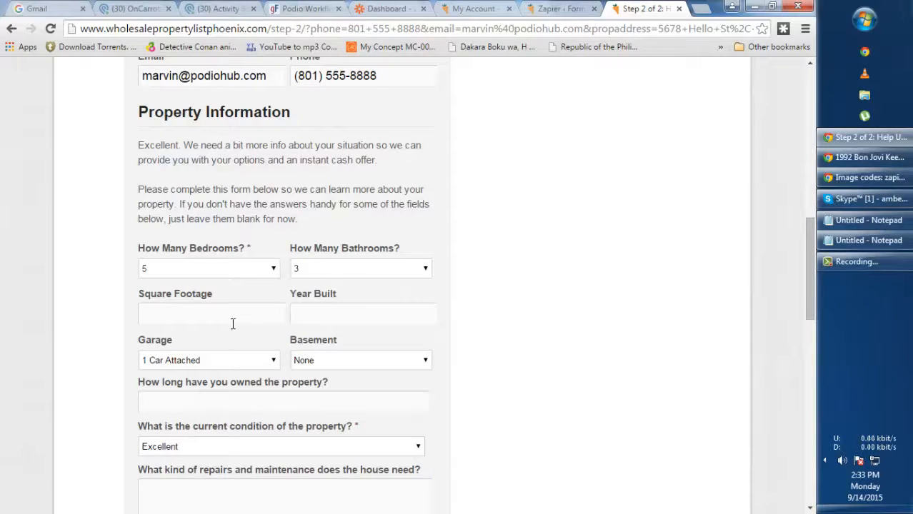
pyautogui.click(188, 323)
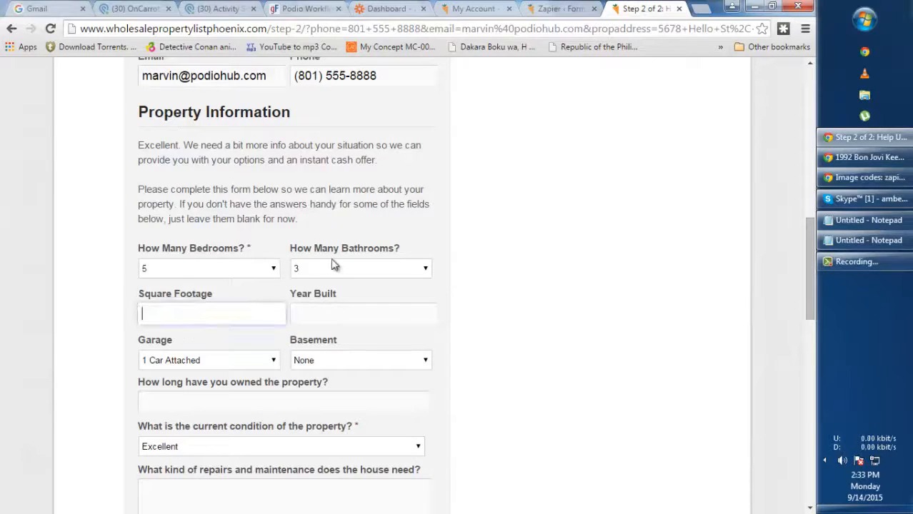
pyautogui.write('1000')
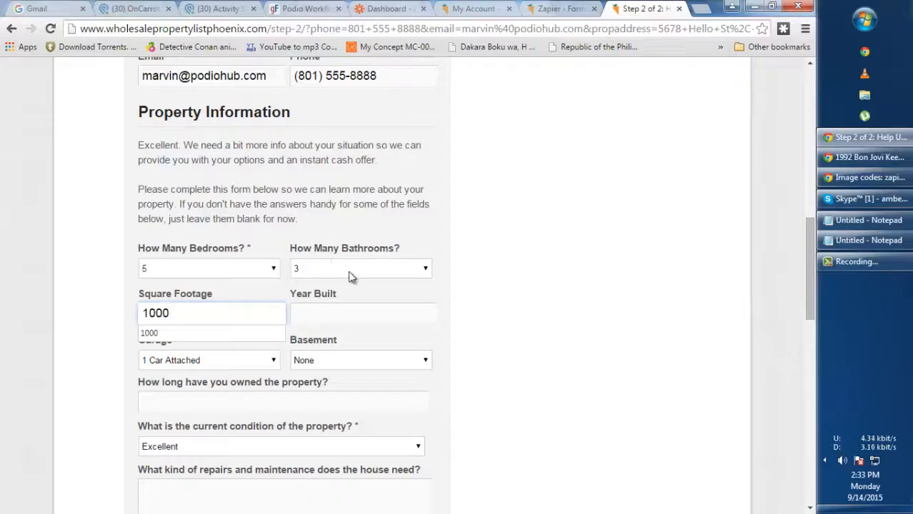
pyautogui.click(323, 311)
pyautogui.write('1955')
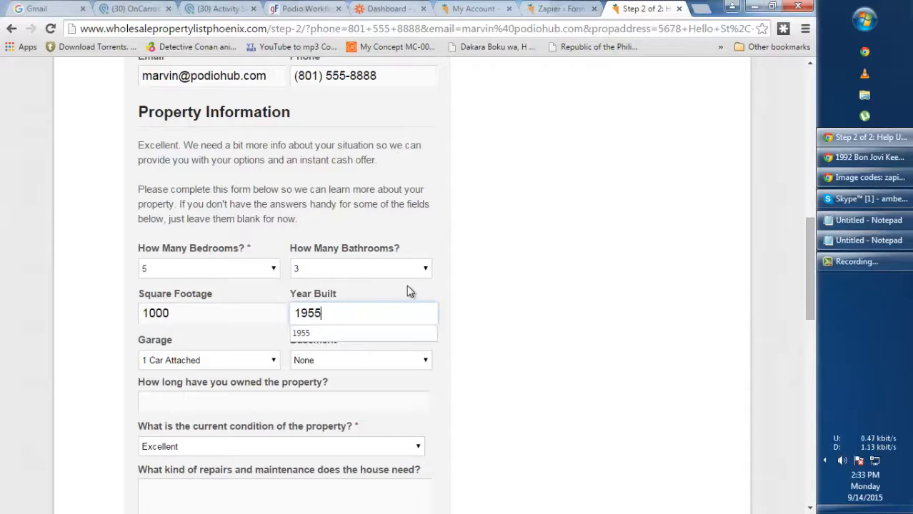
pyautogui.click(534, 300)
pyautogui.scroll(-1, 448, 317)
pyautogui.scroll(-2, 447, 317)
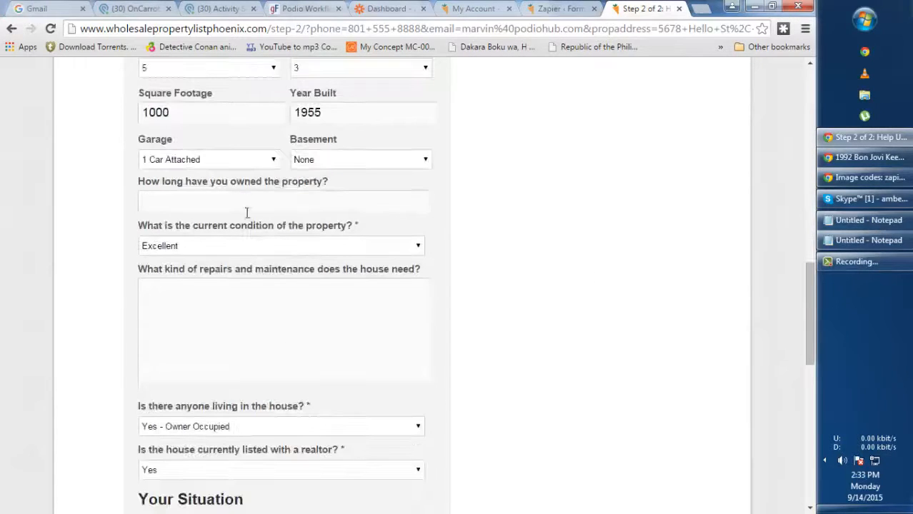
# Answer how long the property was owned, set condition to Fair, and describe the needed repairs
pyautogui.click(292, 194)
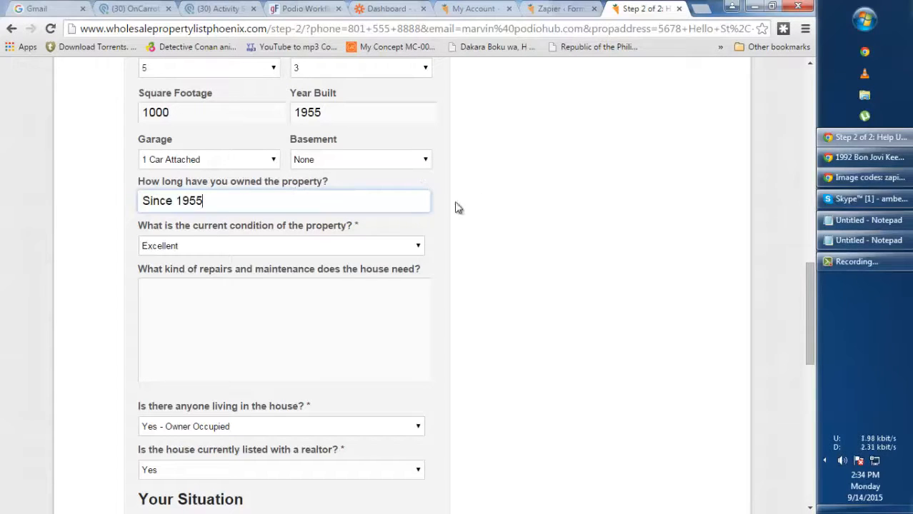
pyautogui.click(357, 246)
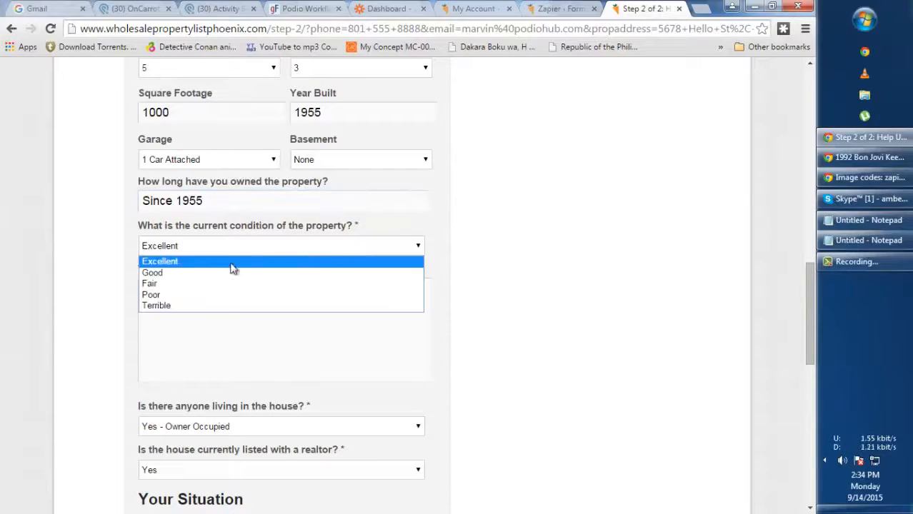
pyautogui.click(173, 284)
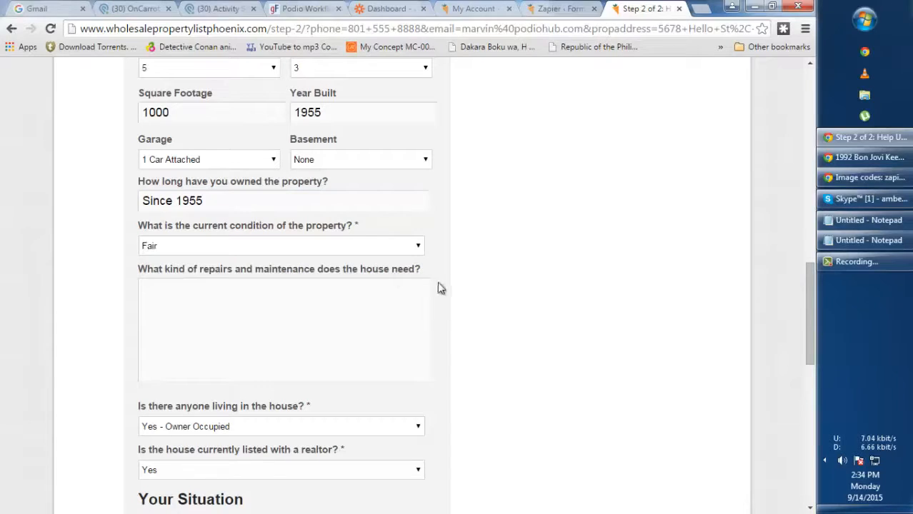
pyautogui.click(233, 294)
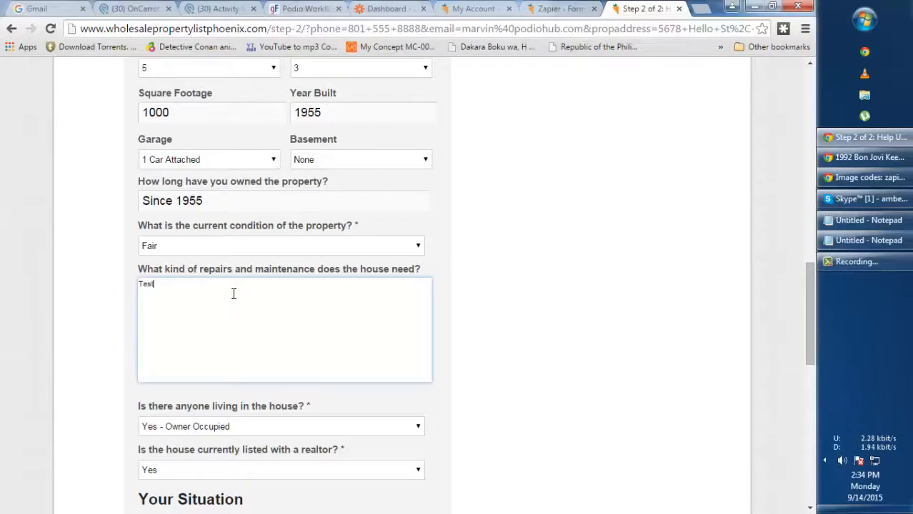
# Enter 'To sell' as the ultimate goal and submit the form
pyautogui.scroll(-3, 233, 294)
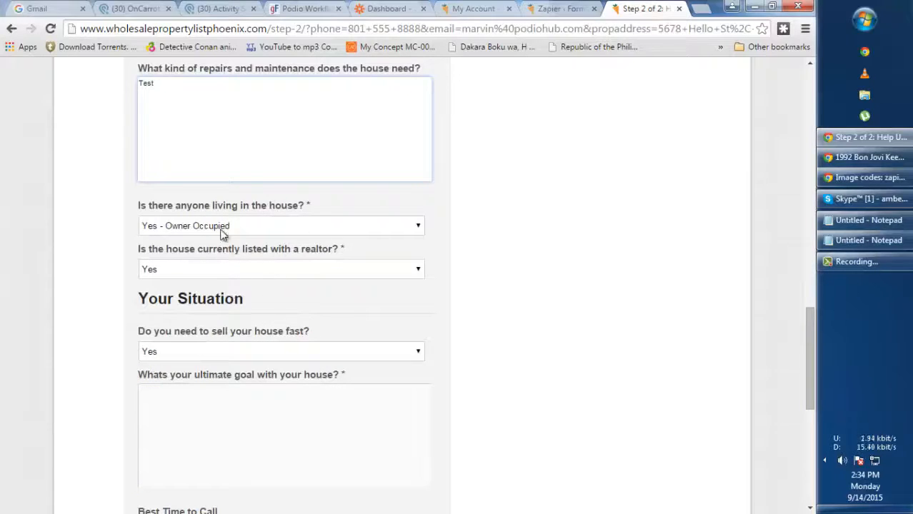
pyautogui.scroll(-1, 179, 274)
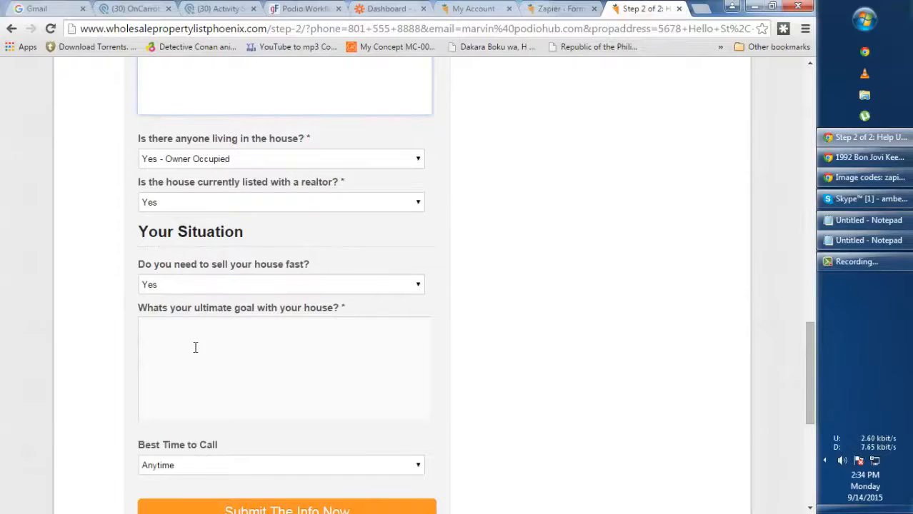
pyautogui.scroll(-1, 195, 347)
pyautogui.click(218, 302)
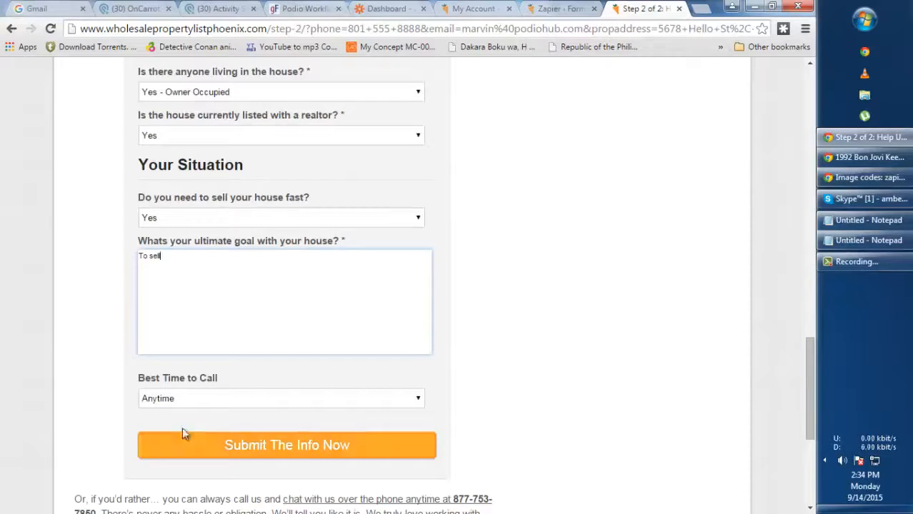
pyautogui.click(320, 442)
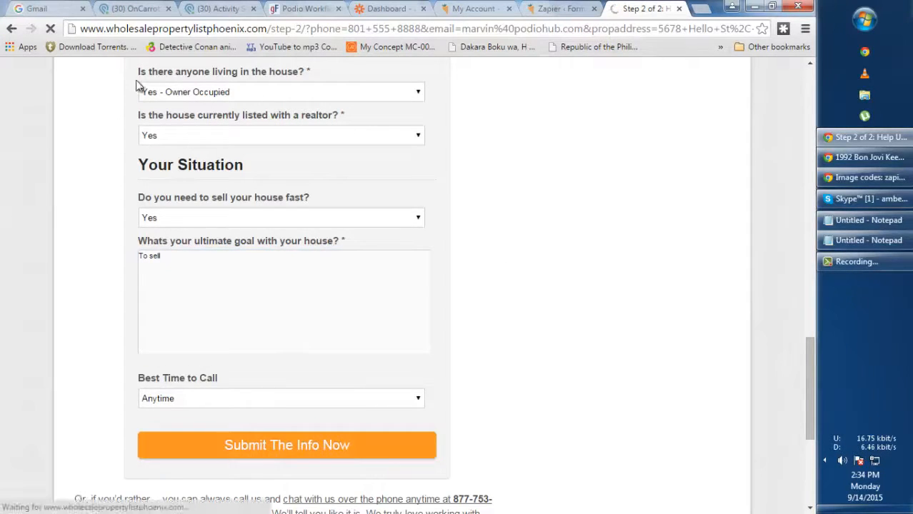
# Check the form's Congrats confirmation, then return to the OnCarrot Seller Leads list in Podio
pyautogui.click(140, 9)
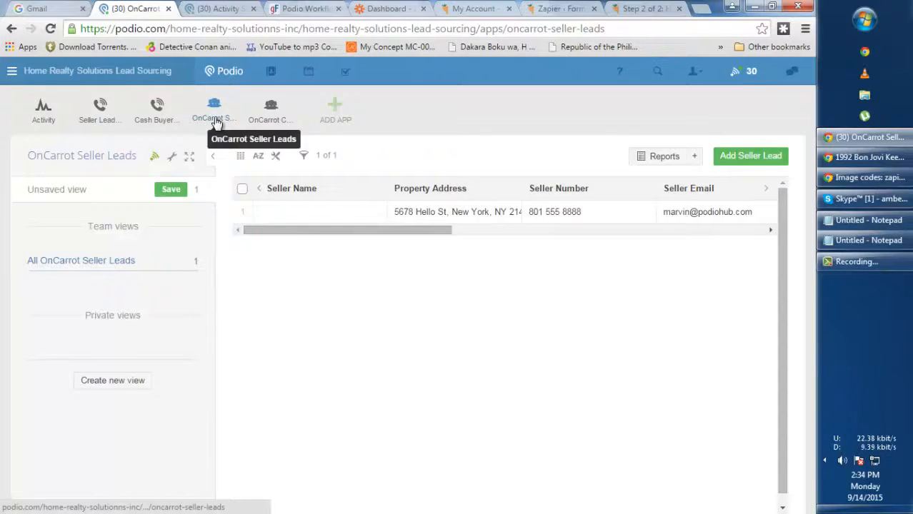
pyautogui.click(295, 9)
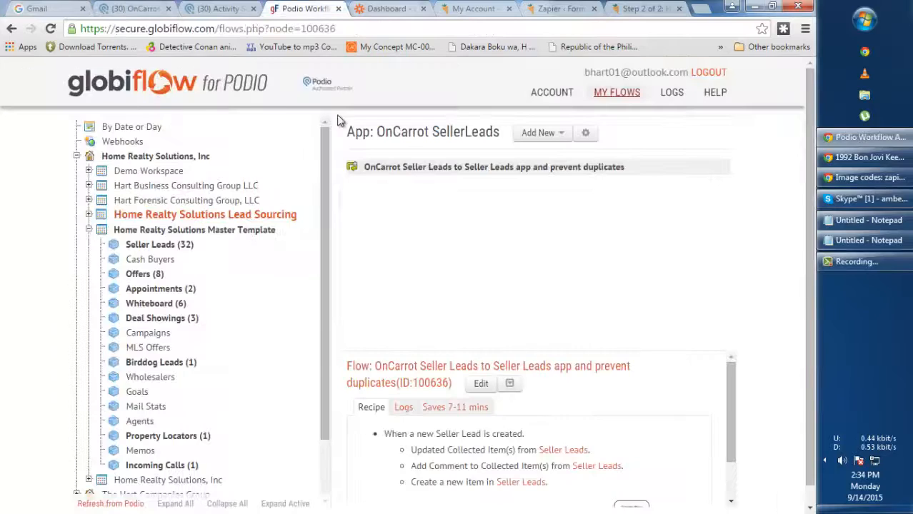
pyautogui.click(655, 12)
pyautogui.scroll(-4, 361, 196)
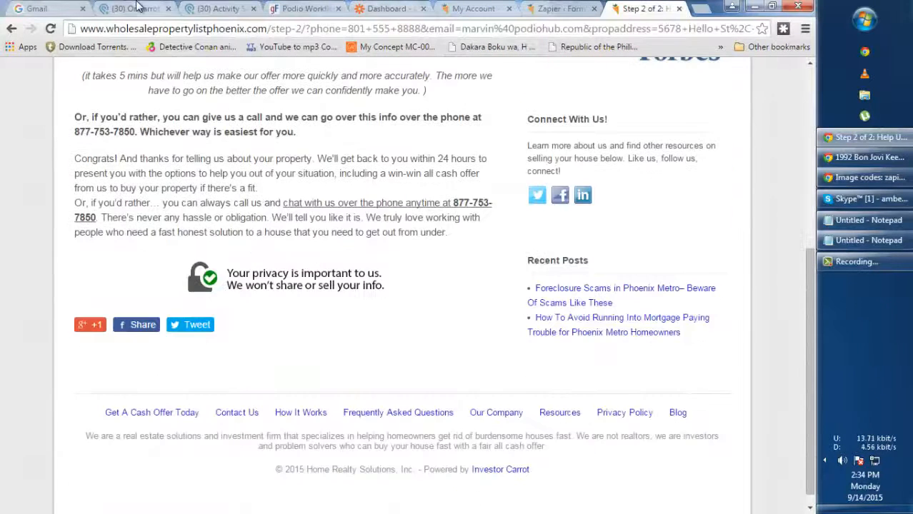
pyautogui.click(138, 8)
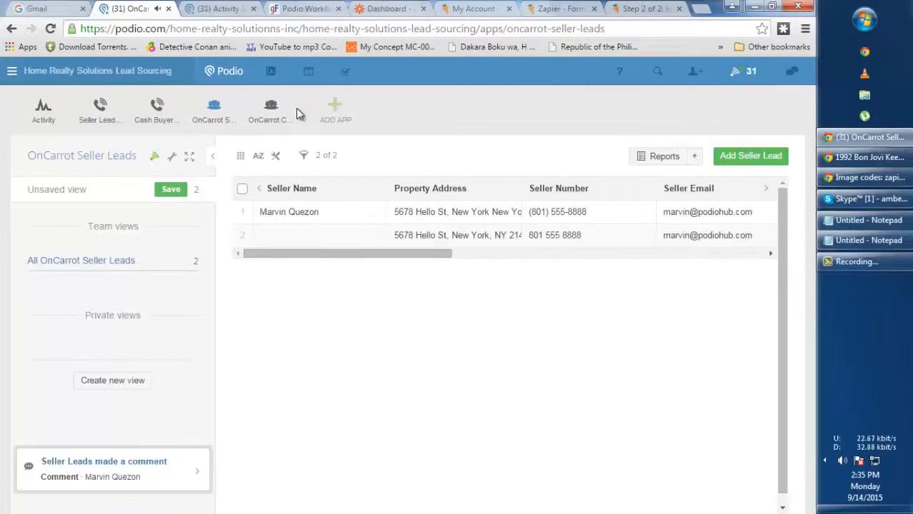
# Open the Master Template's Seller Leads app and start modifying its template
pyautogui.click(216, 9)
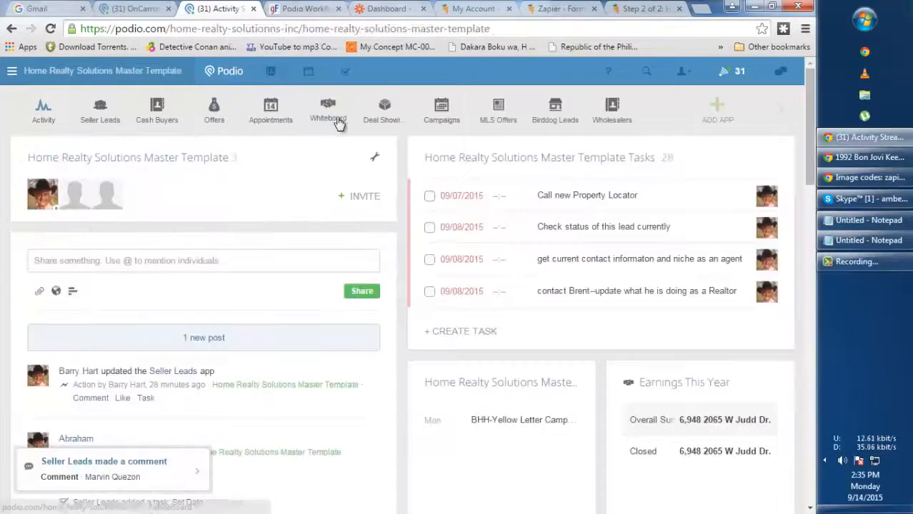
pyautogui.click(101, 118)
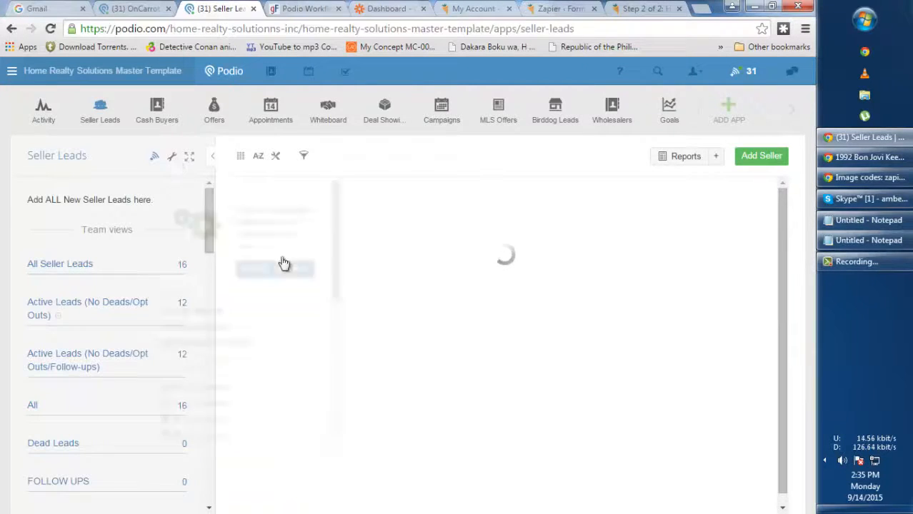
pyautogui.click(271, 270)
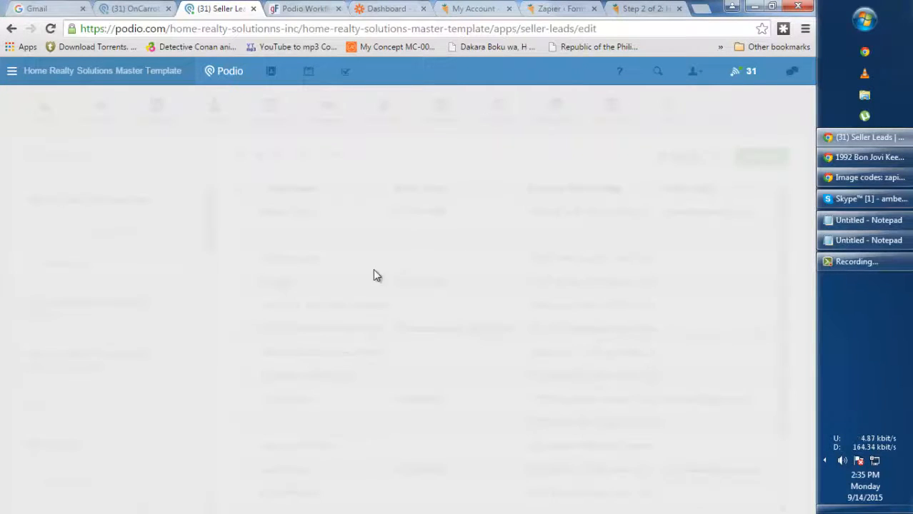
pyautogui.scroll(-15, 432, 274)
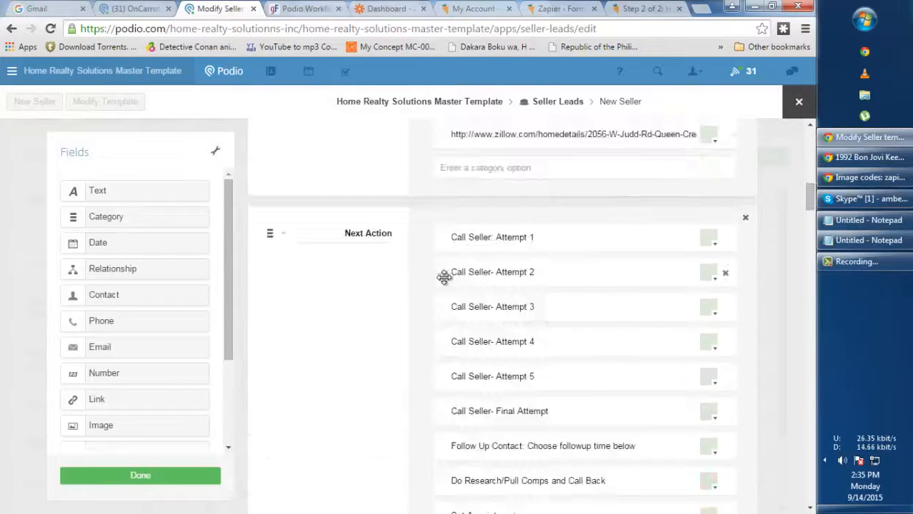
pyautogui.moveTo(810, 217); pyautogui.dragTo(799, 457)
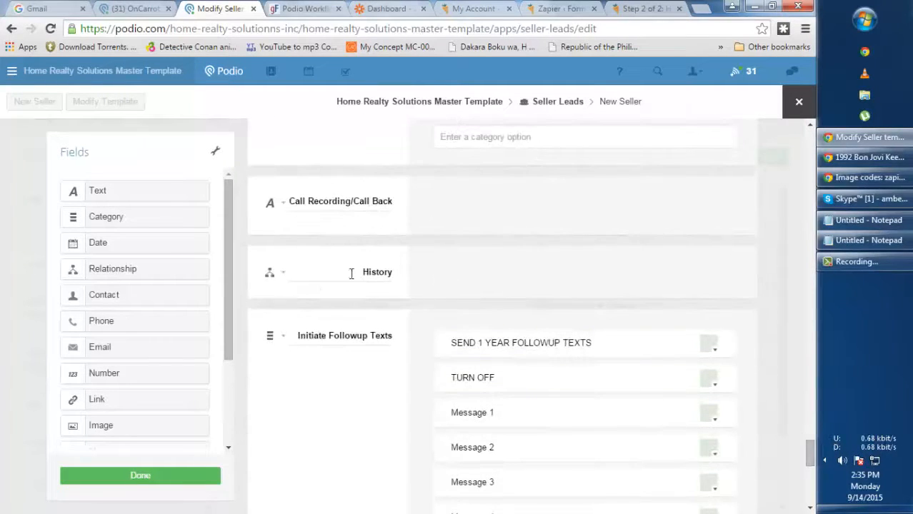
# In the History field settings, remove OnCarrot Seller Leads from the referenced apps
pyautogui.click(283, 276)
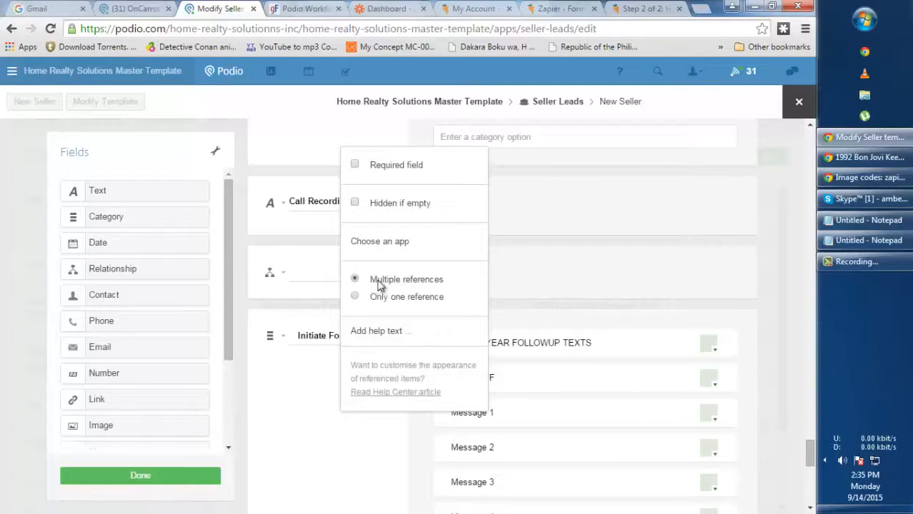
pyautogui.click(377, 243)
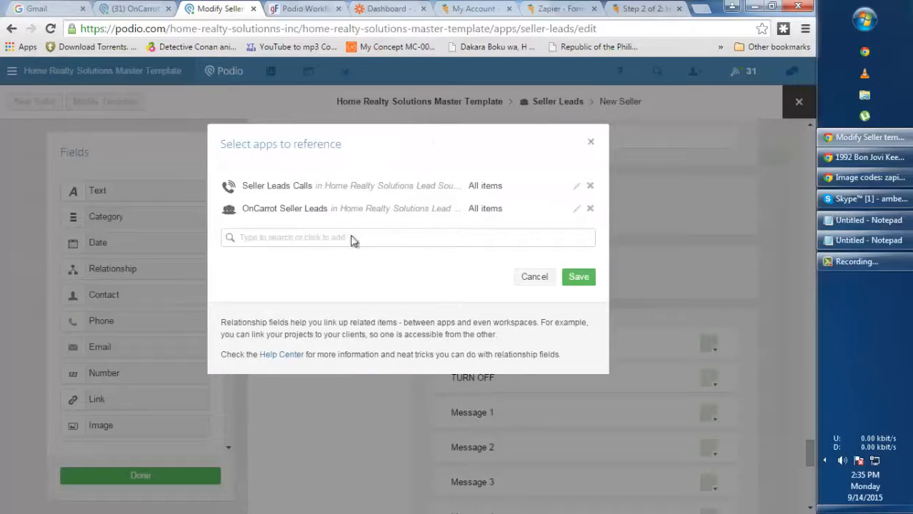
pyautogui.click(318, 239)
pyautogui.write('on')
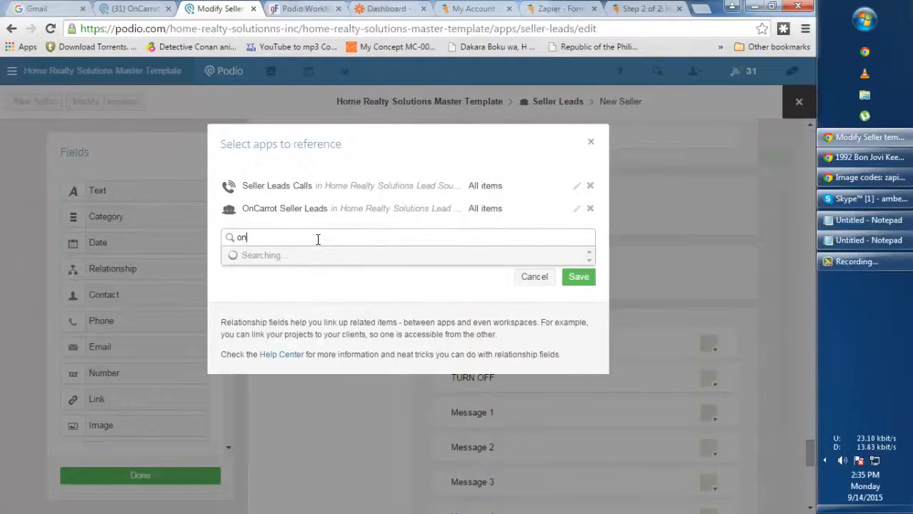
pyautogui.write('ca')
pyautogui.doubleClick(278, 232)
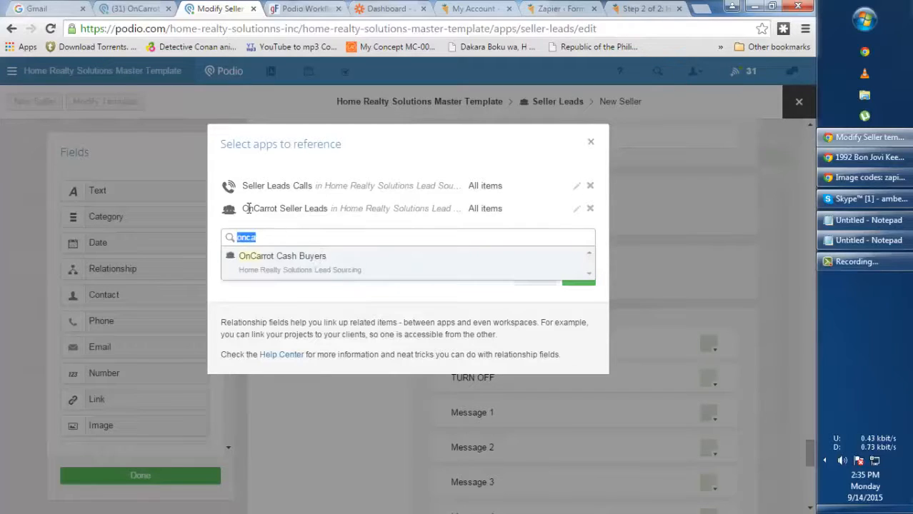
pyautogui.moveTo(245, 208); pyautogui.dragTo(316, 208)
pyautogui.click(590, 208)
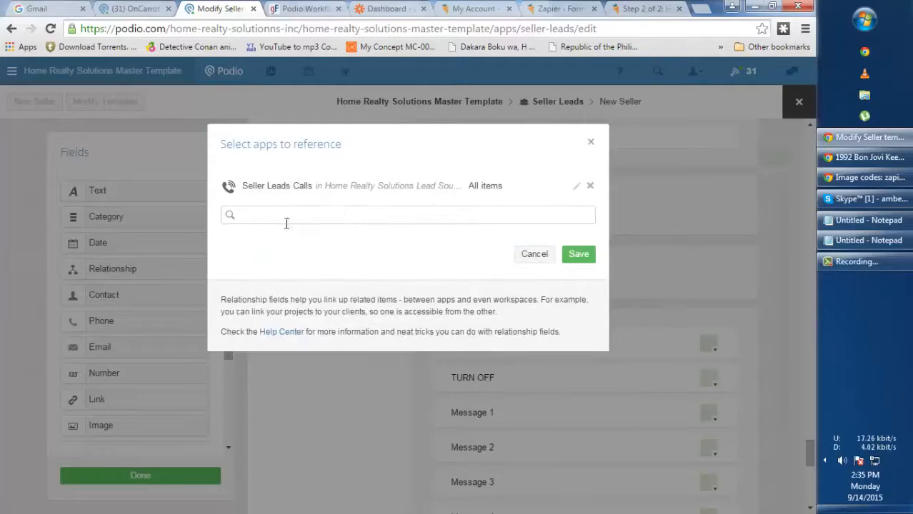
# Re-add OnCarrot Seller Leads as a History reference, save the template, and widen the Seller Name column
pyautogui.click(292, 216)
pyautogui.write('onco')
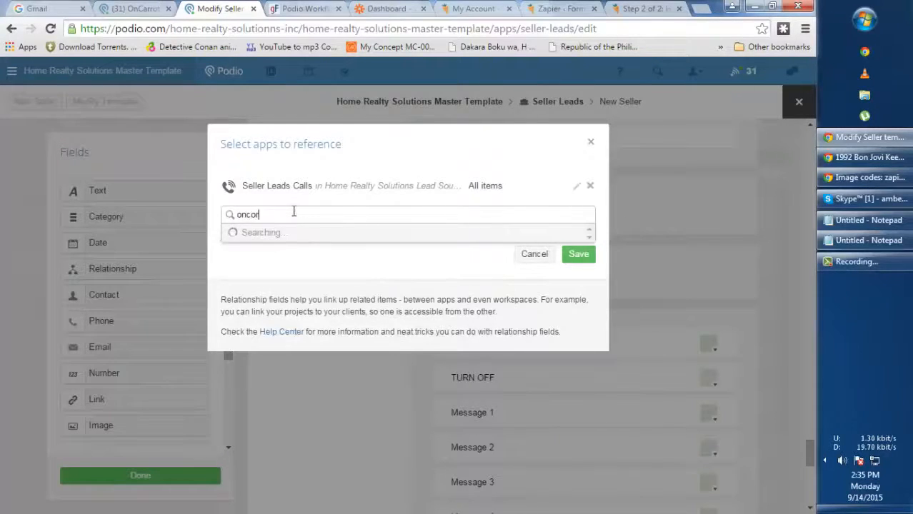
pyautogui.write('r')
pyautogui.press('BackSpace')
pyautogui.write('rrot')
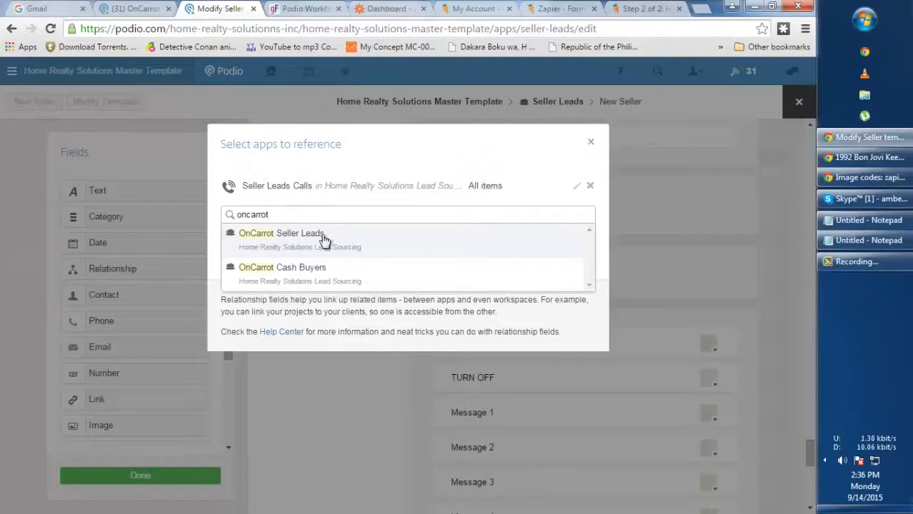
pyautogui.click(322, 239)
pyautogui.click(578, 279)
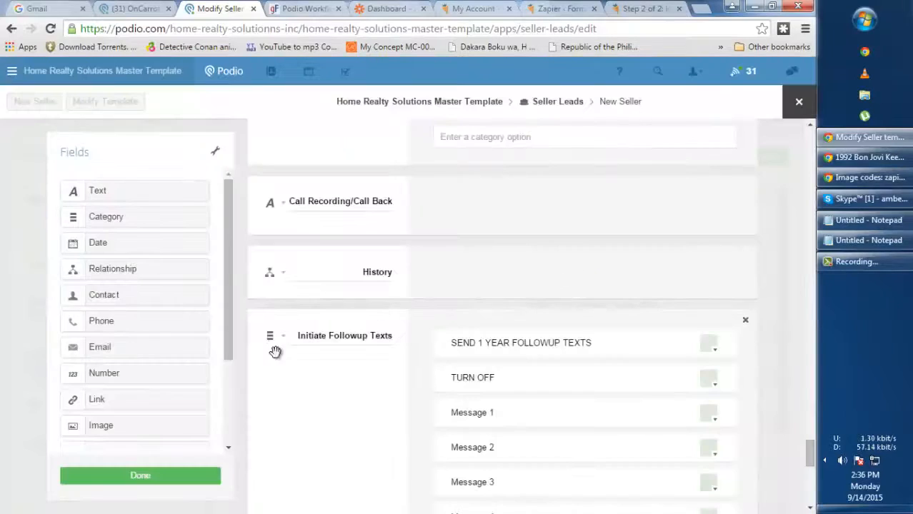
pyautogui.click(168, 477)
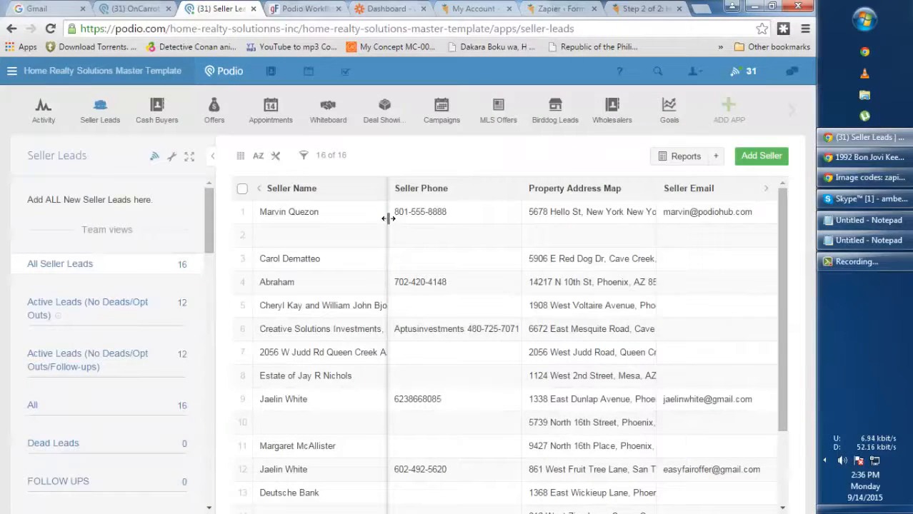
pyautogui.moveTo(388, 195); pyautogui.dragTo(429, 201)
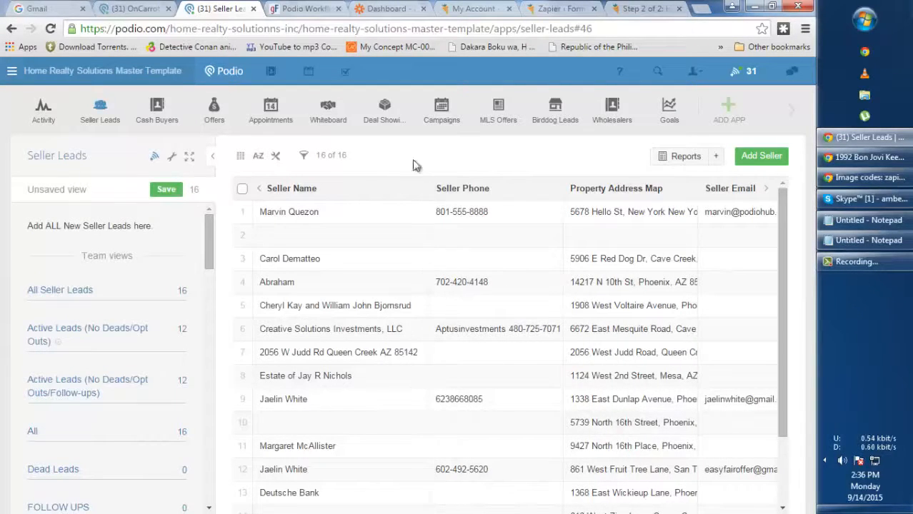
# In GlobiFlow, show the flows of the Lead Sourcing workspace's OnCarrot Seller Leads app
pyautogui.click(291, 12)
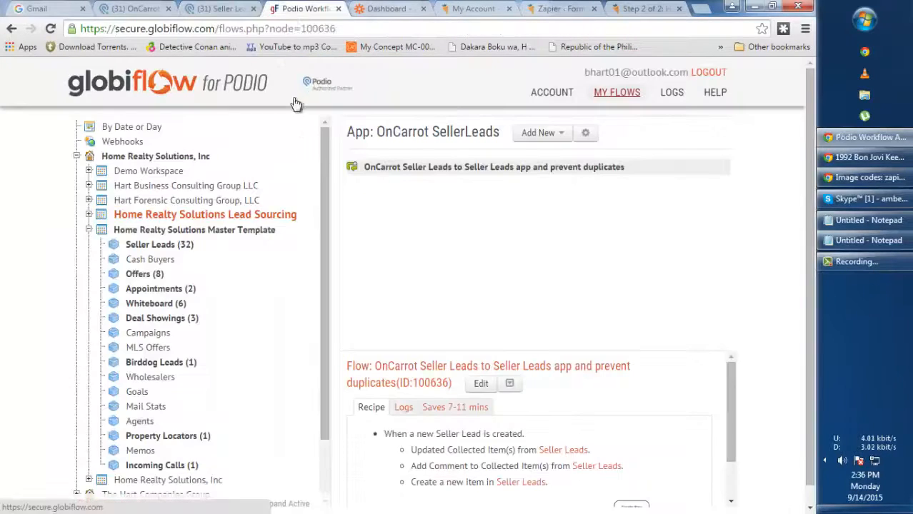
pyautogui.click(88, 229)
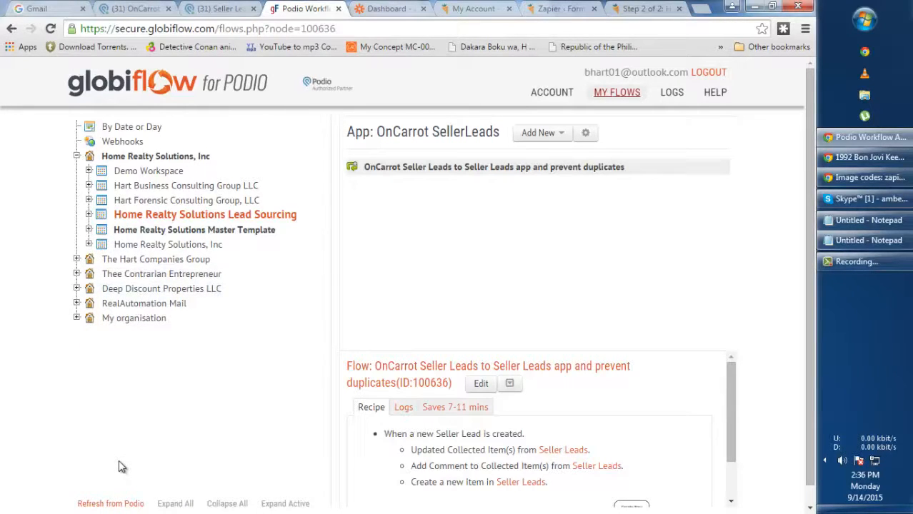
pyautogui.click(89, 215)
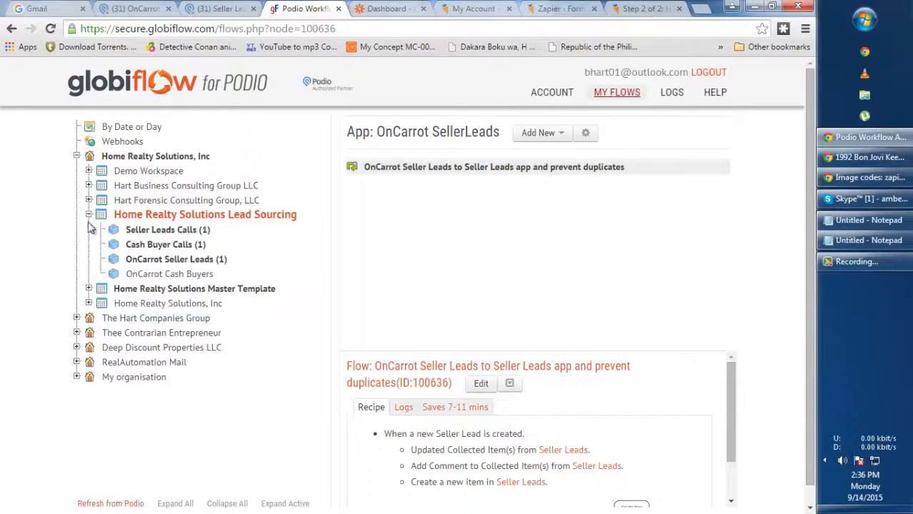
pyautogui.click(193, 263)
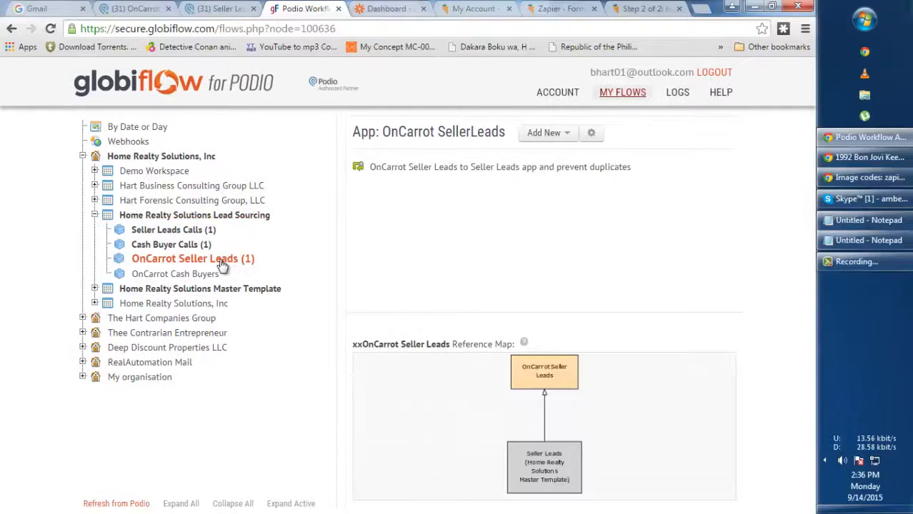
pyautogui.click(431, 171)
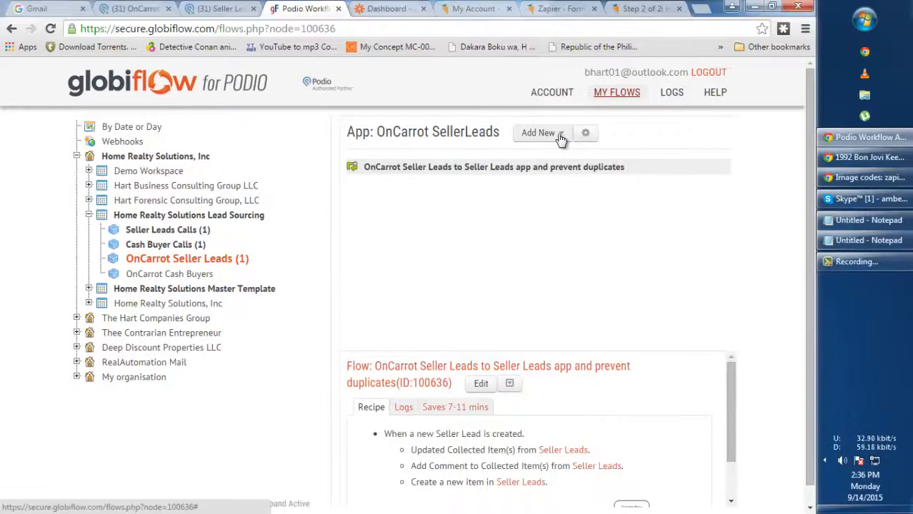
# Dismiss the new-flow dialog and edit the 'OnCarrot Seller Leads to Seller Leads app and prevent duplicates' flow
pyautogui.click(555, 136)
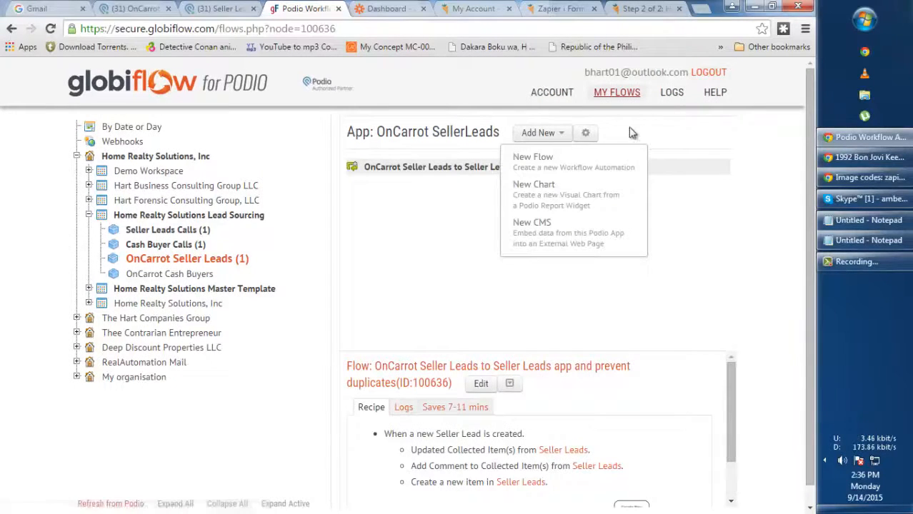
pyautogui.click(536, 163)
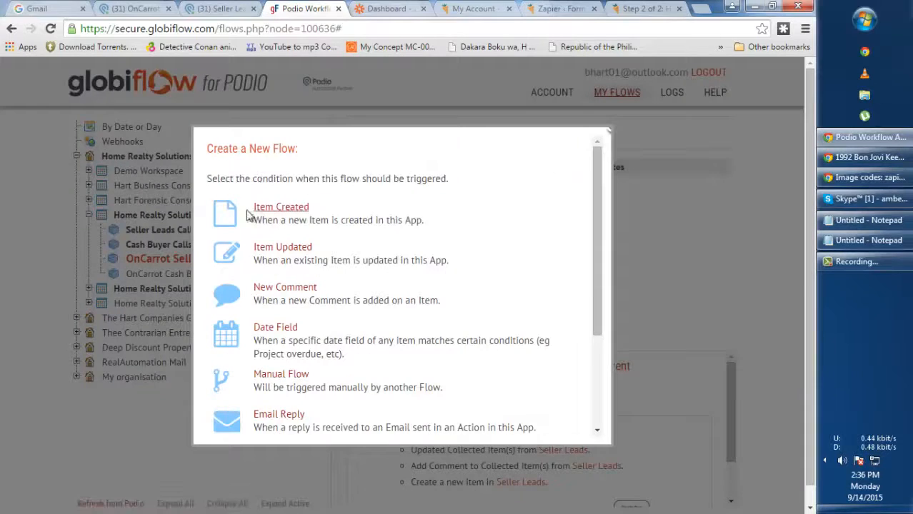
pyautogui.click(665, 210)
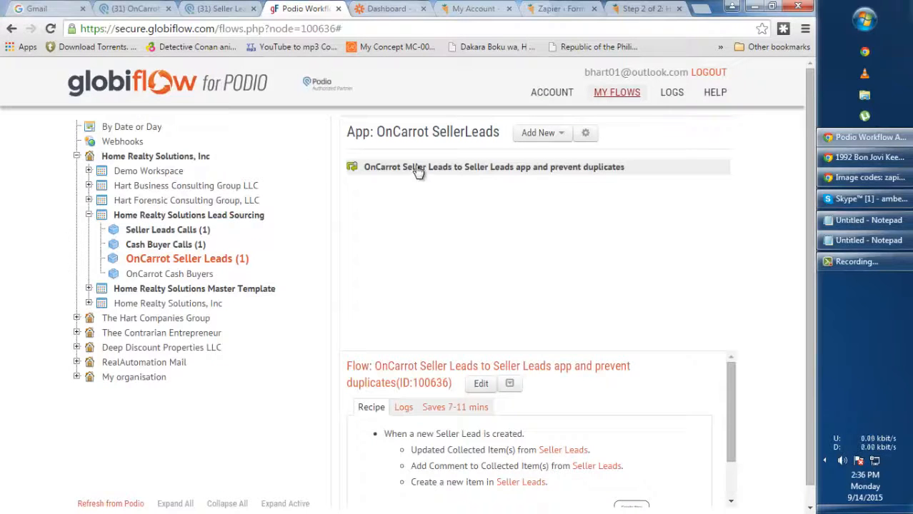
pyautogui.click(481, 384)
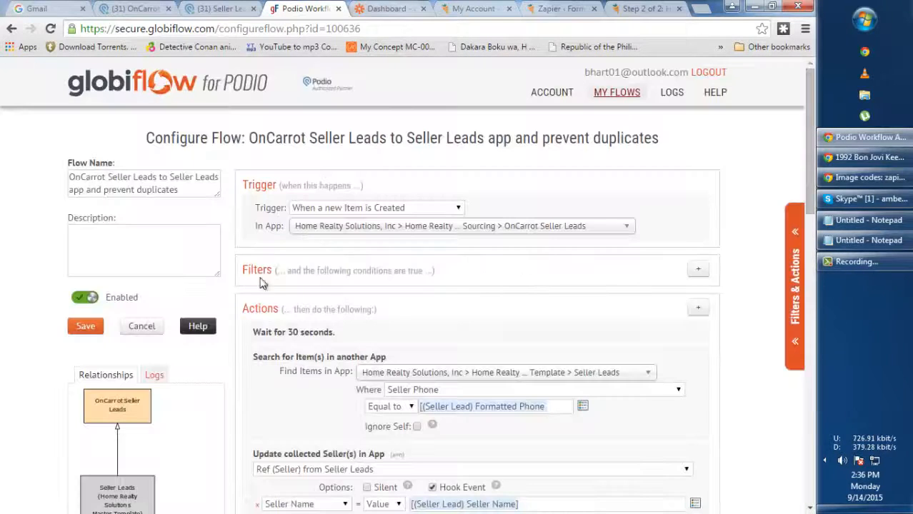
pyautogui.moveTo(69, 177); pyautogui.dragTo(216, 177)
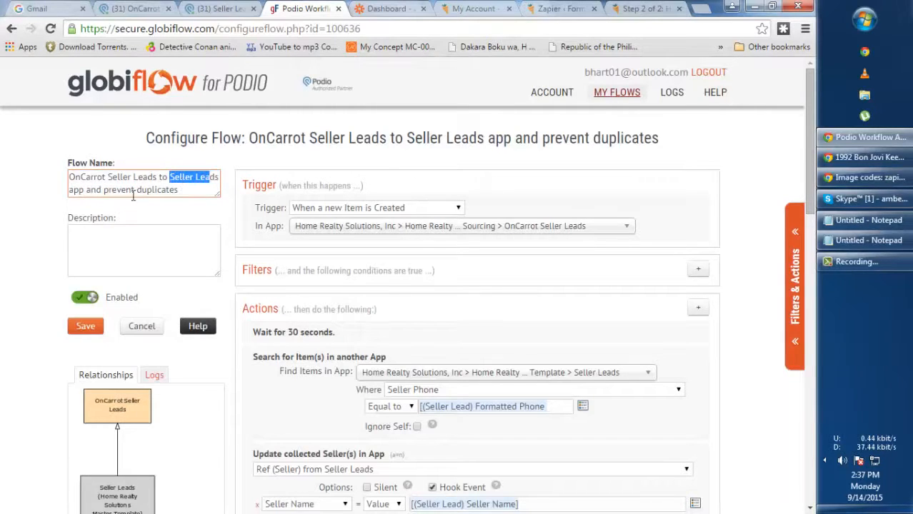
pyautogui.click(95, 193)
pyautogui.moveTo(88, 189); pyautogui.dragTo(71, 177)
pyautogui.click(182, 190)
pyautogui.click(36, 171)
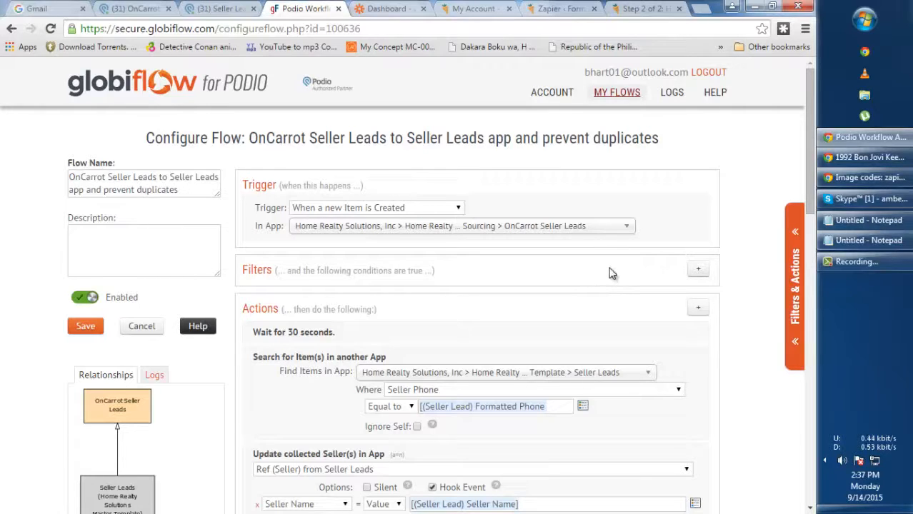
pyautogui.scroll(-1, 611, 272)
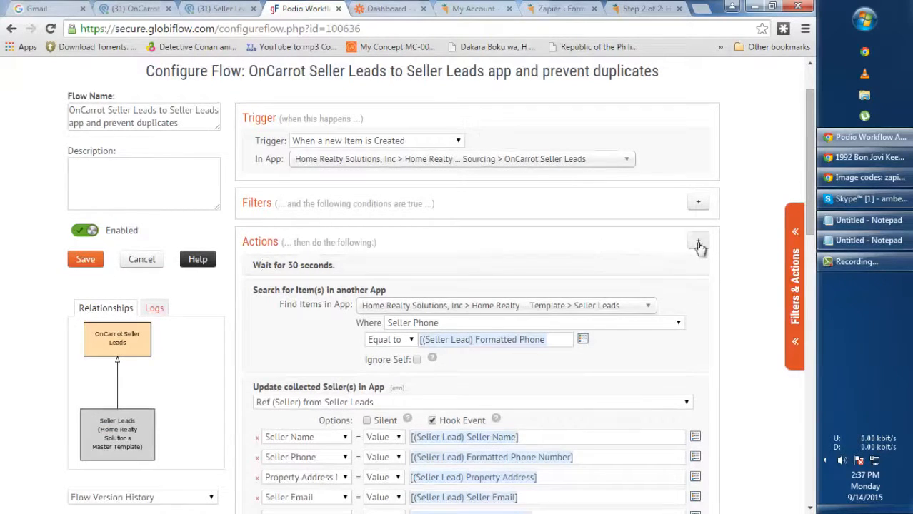
pyautogui.click(797, 250)
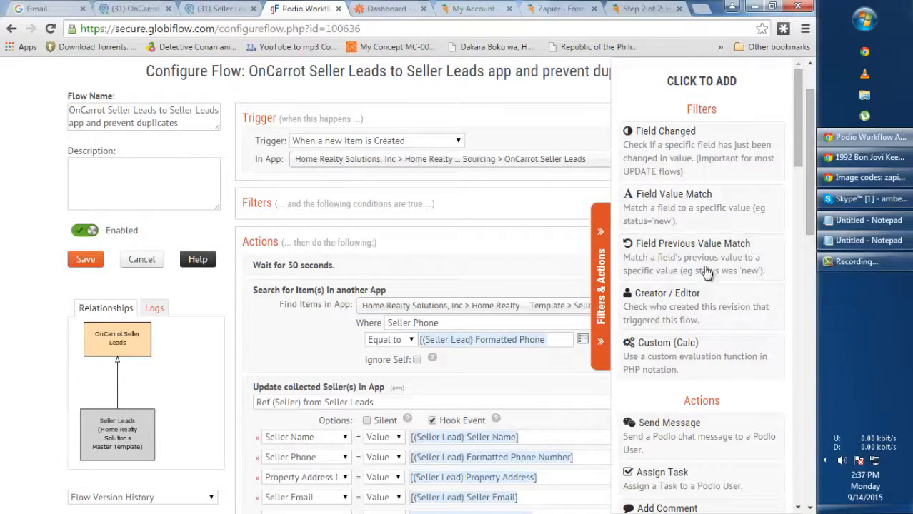
pyautogui.scroll(-15, 747, 293)
pyautogui.scroll(-5, 748, 293)
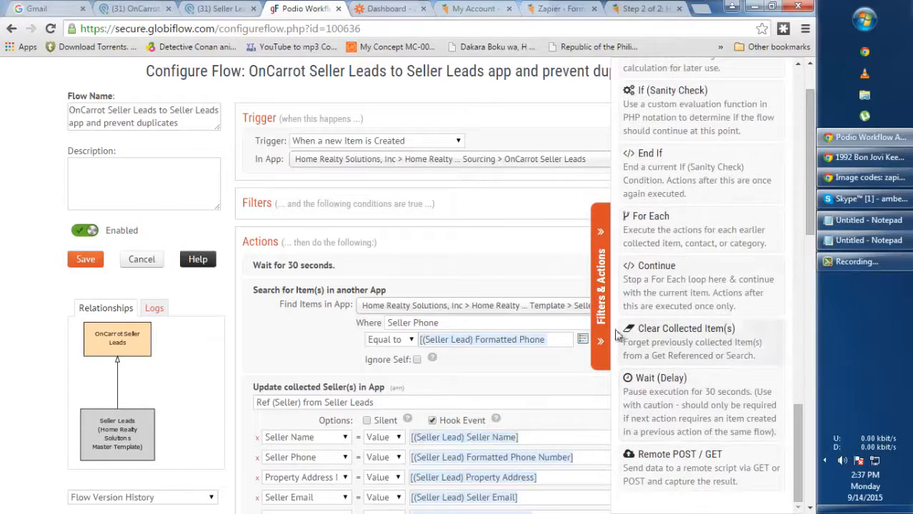
pyautogui.click(603, 310)
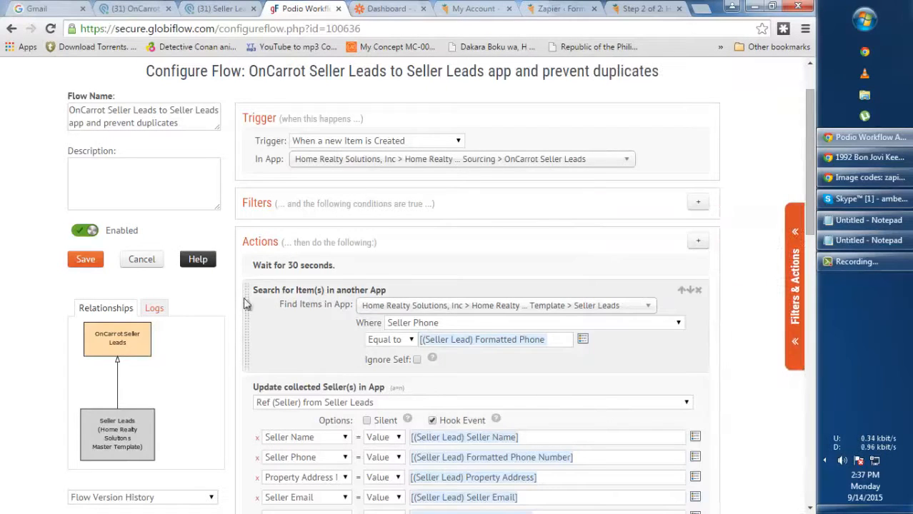
pyautogui.scroll(-1, 307, 305)
pyautogui.click(795, 285)
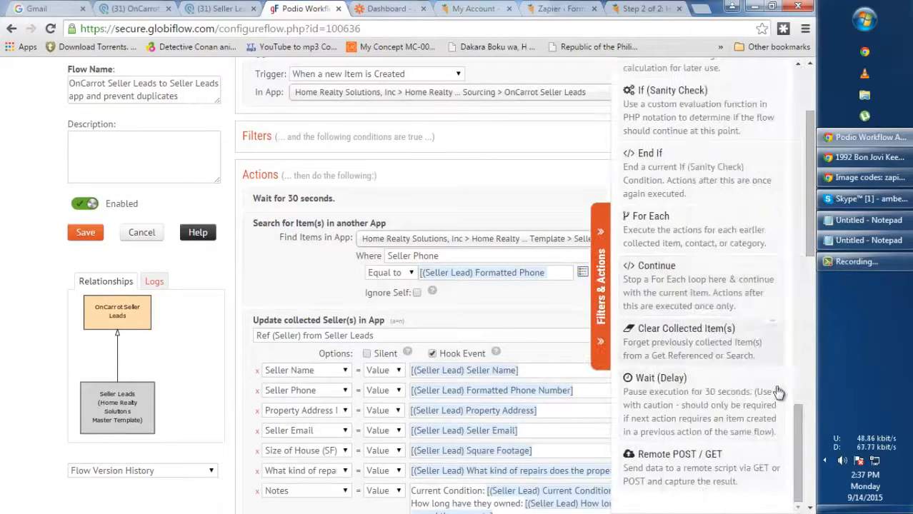
pyautogui.scroll(8, 734, 376)
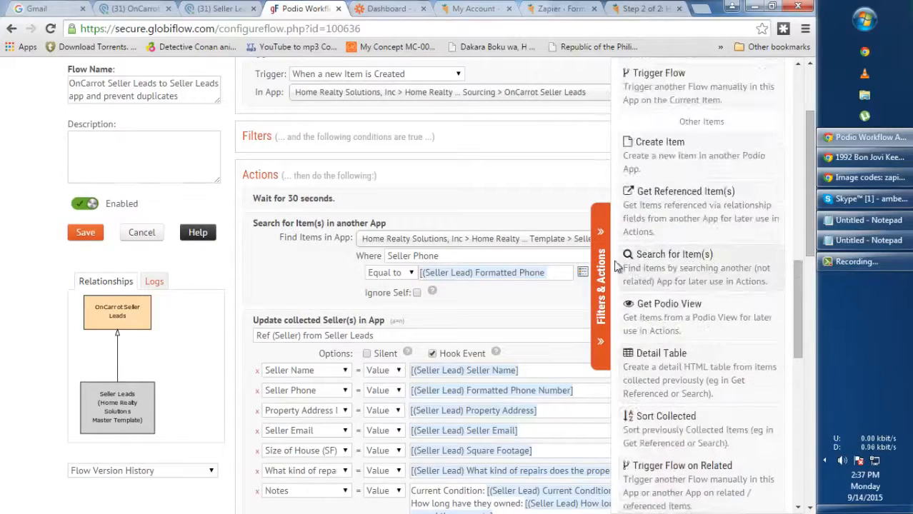
pyautogui.moveTo(799, 275); pyautogui.dragTo(825, 154)
pyautogui.scroll(-7, 703, 348)
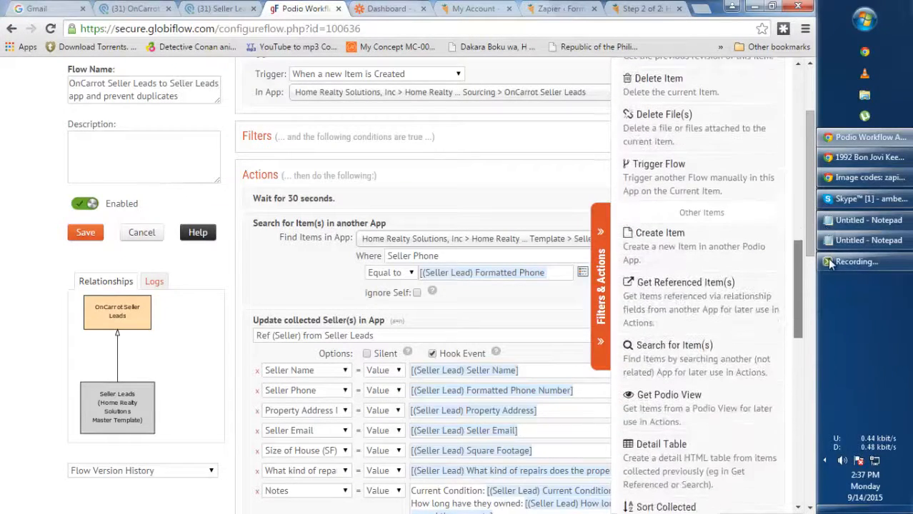
pyautogui.click(604, 300)
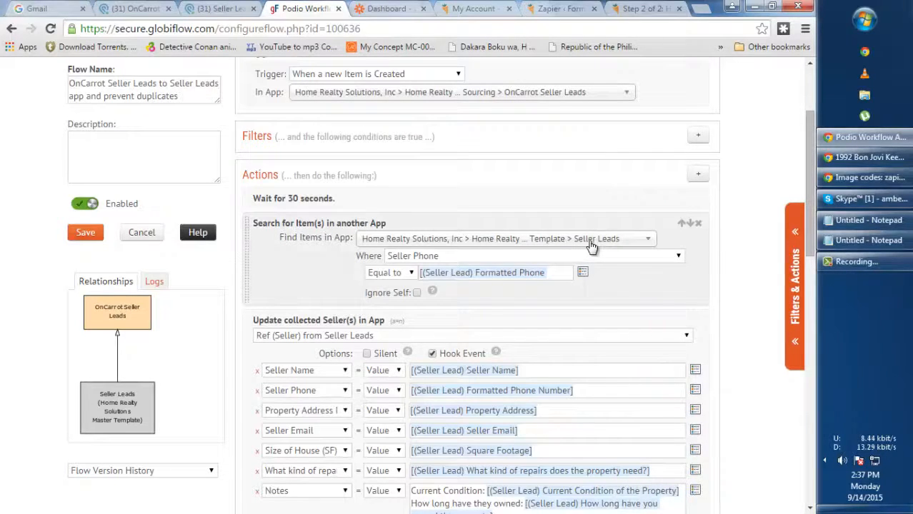
# Review the search's target app and Seller Phone match field, leaving both unchanged
pyautogui.click(592, 246)
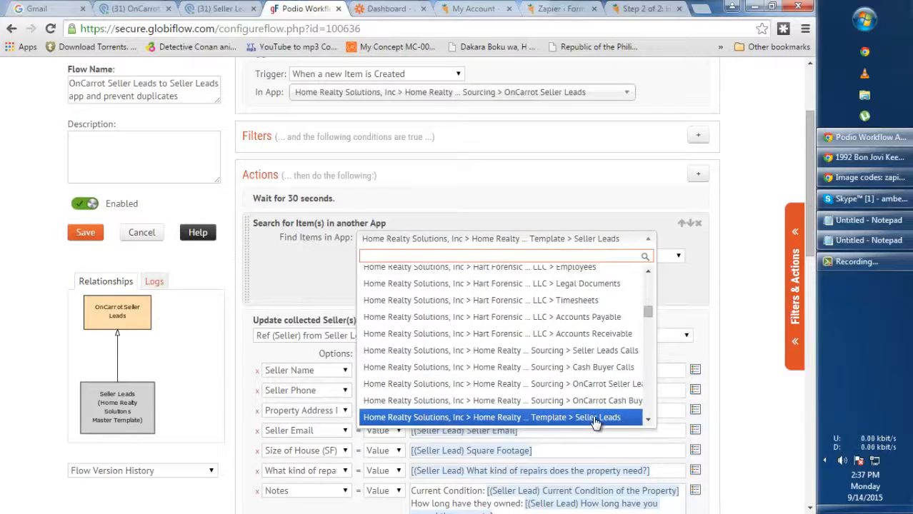
pyautogui.click(741, 291)
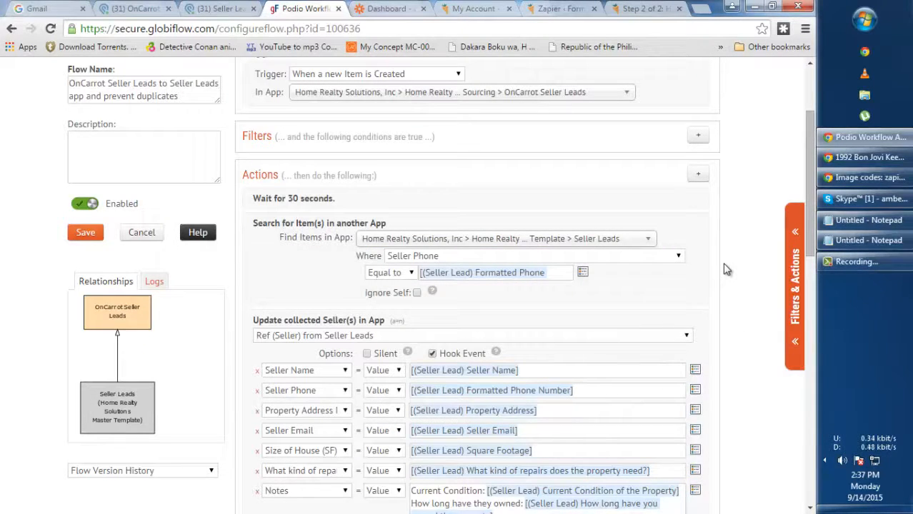
pyautogui.click(563, 257)
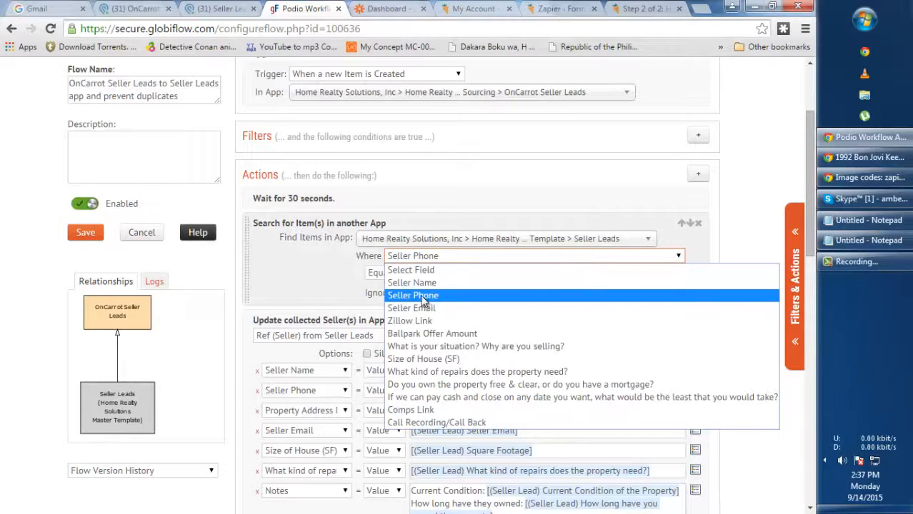
pyautogui.click(691, 240)
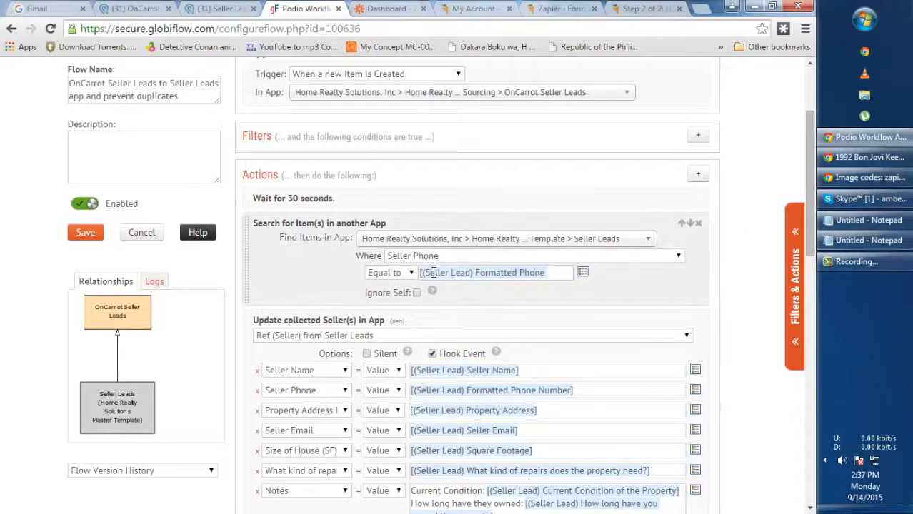
pyautogui.moveTo(555, 273); pyautogui.dragTo(420, 273)
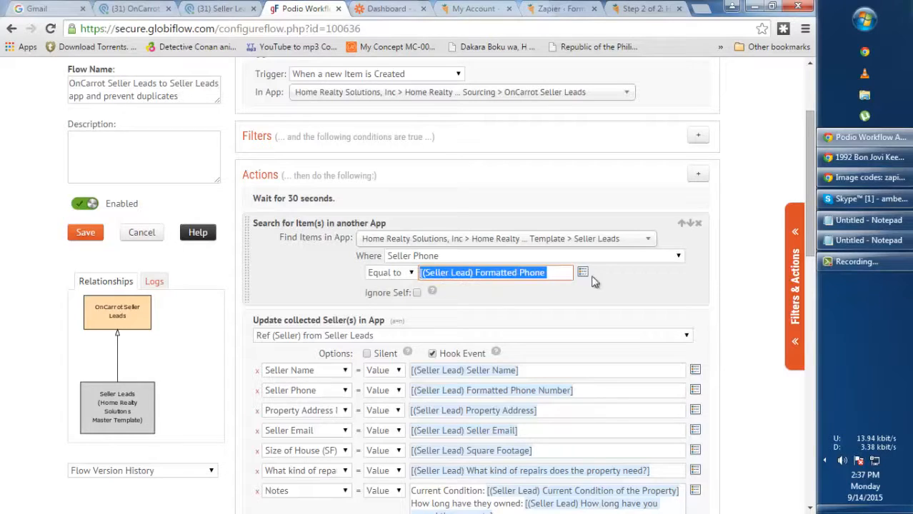
pyautogui.click(658, 285)
pyautogui.click(583, 277)
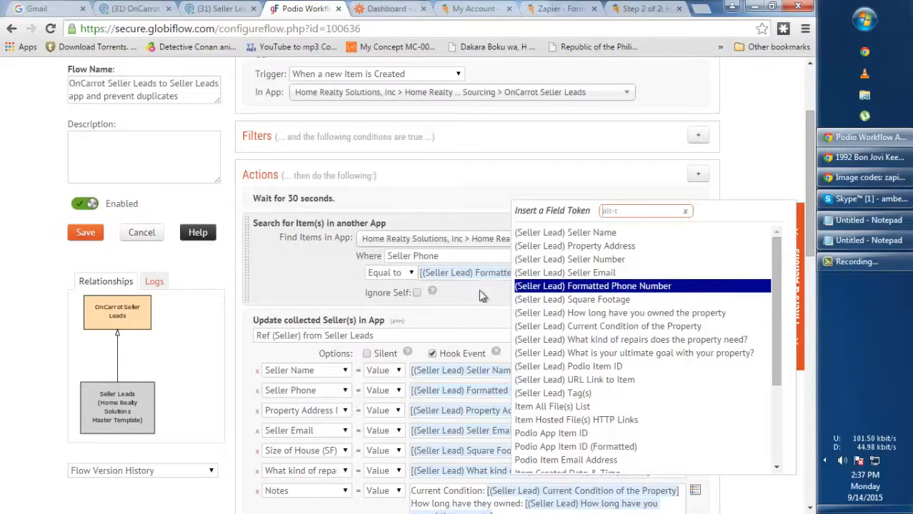
pyautogui.click(460, 308)
# Replace the Equal to value with the (Seller Lead) Formatted Phone Number token
pyautogui.moveTo(553, 273); pyautogui.dragTo(339, 272)
pyautogui.press('BackSpace')
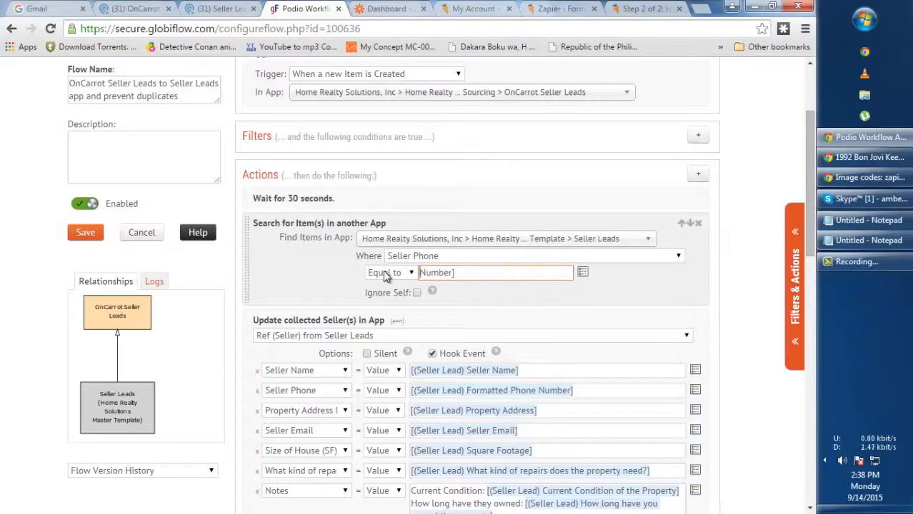
pyautogui.press('Delete')
pyautogui.press('Delete')
pyautogui.press('Delete')
pyautogui.press('Delete')
pyautogui.press('Delete')
pyautogui.press('Delete')
pyautogui.press('Delete')
pyautogui.press('Delete')
pyautogui.click(582, 277)
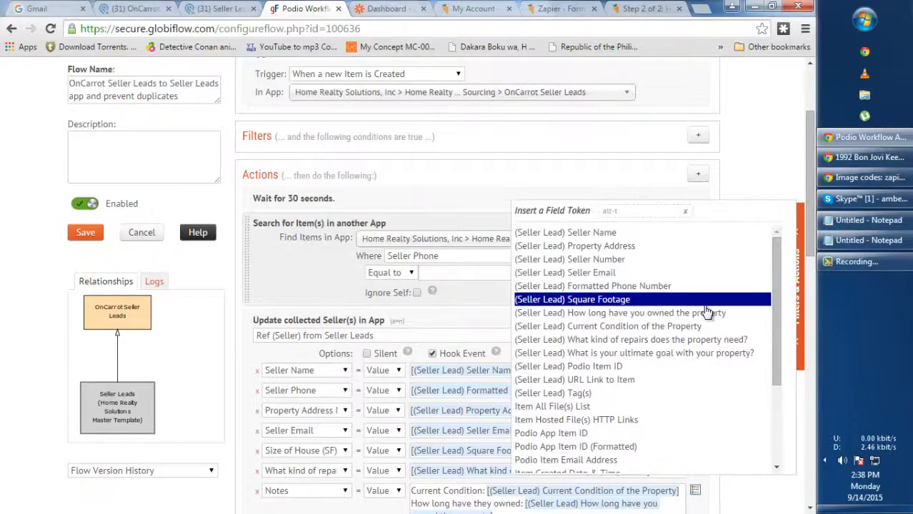
pyautogui.click(468, 300)
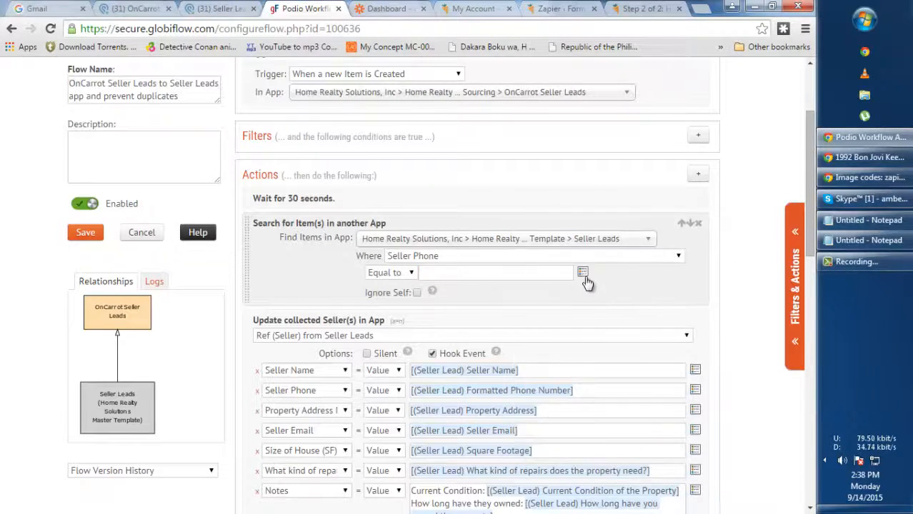
pyautogui.click(582, 276)
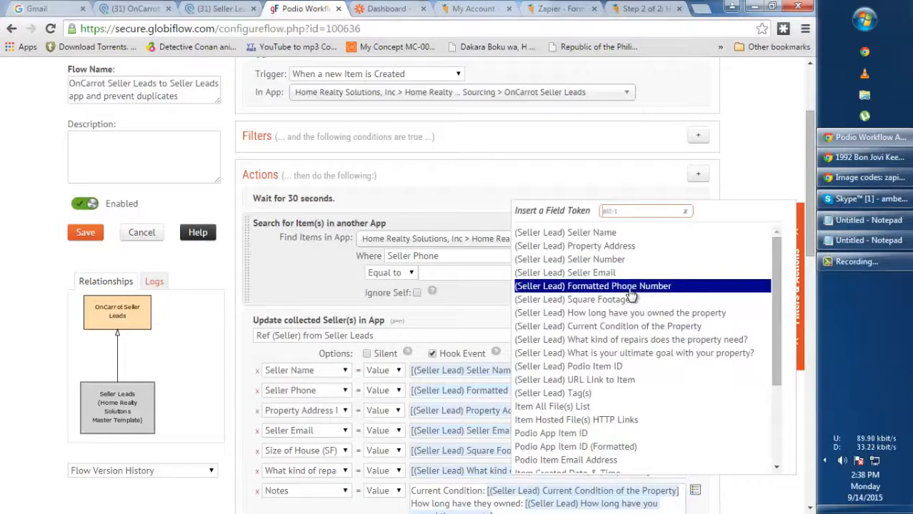
pyautogui.click(637, 289)
pyautogui.moveTo(518, 276); pyautogui.dragTo(93, 84)
pyautogui.click(141, 8)
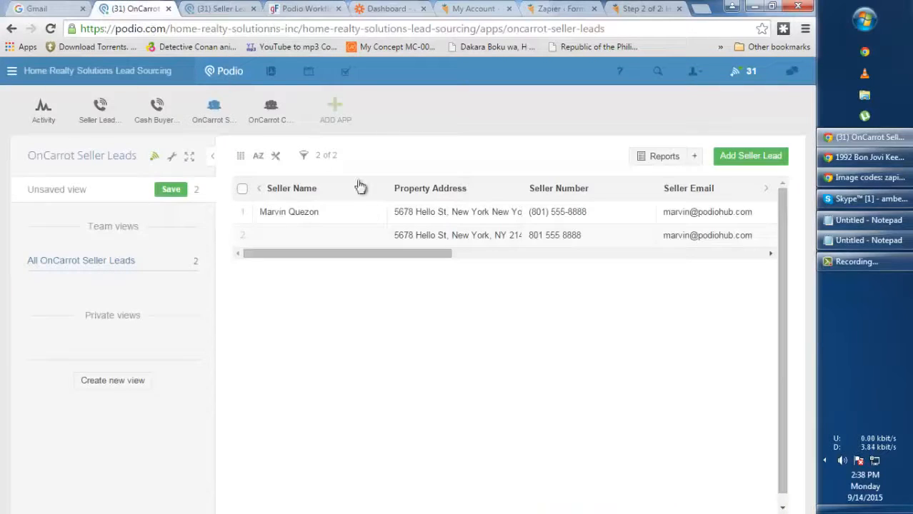
pyautogui.click(437, 216)
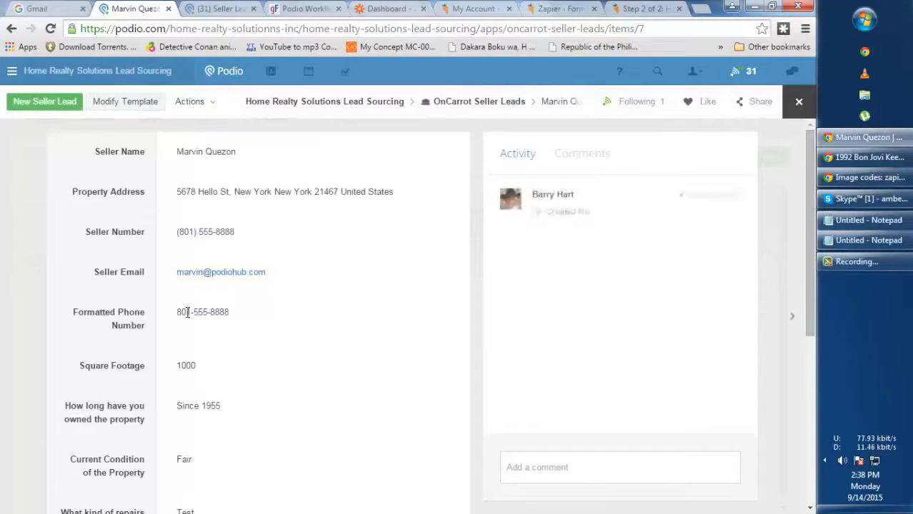
pyautogui.moveTo(181, 312); pyautogui.dragTo(229, 312)
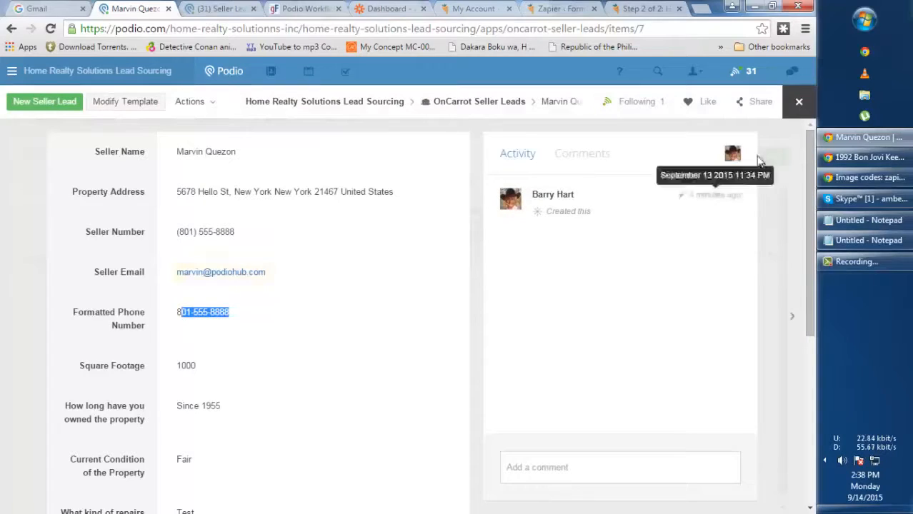
pyautogui.click(309, 10)
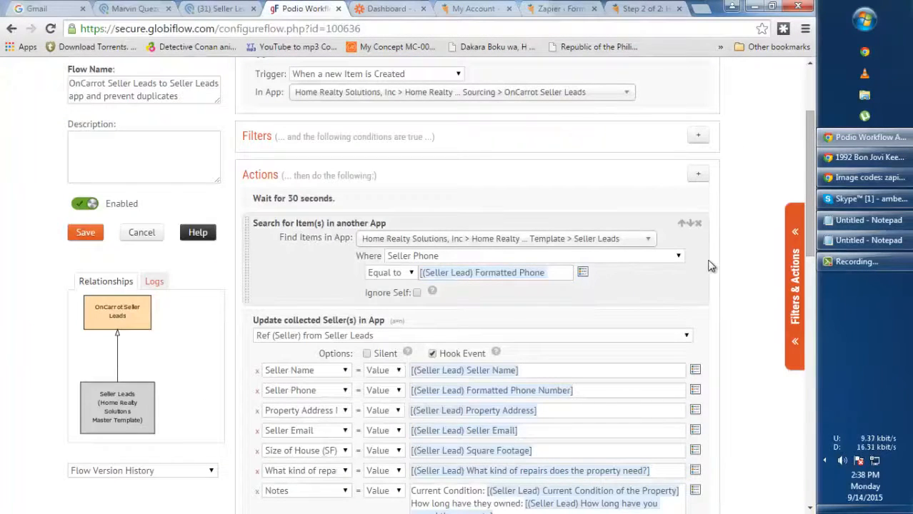
pyautogui.scroll(-1, 711, 266)
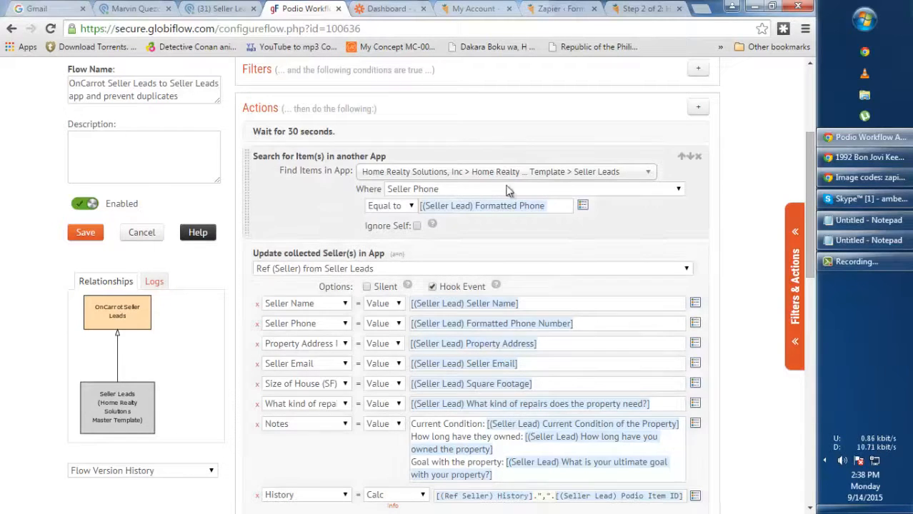
pyautogui.click(699, 108)
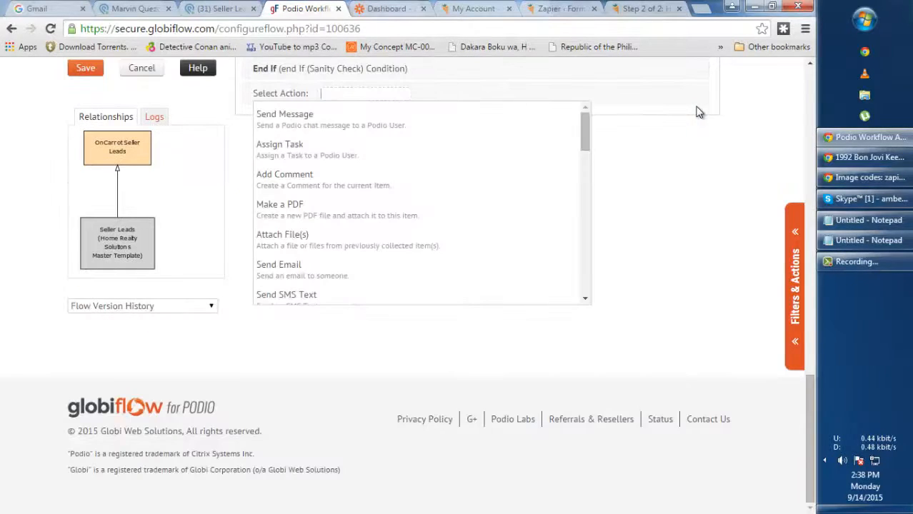
pyautogui.scroll(2, 664, 214)
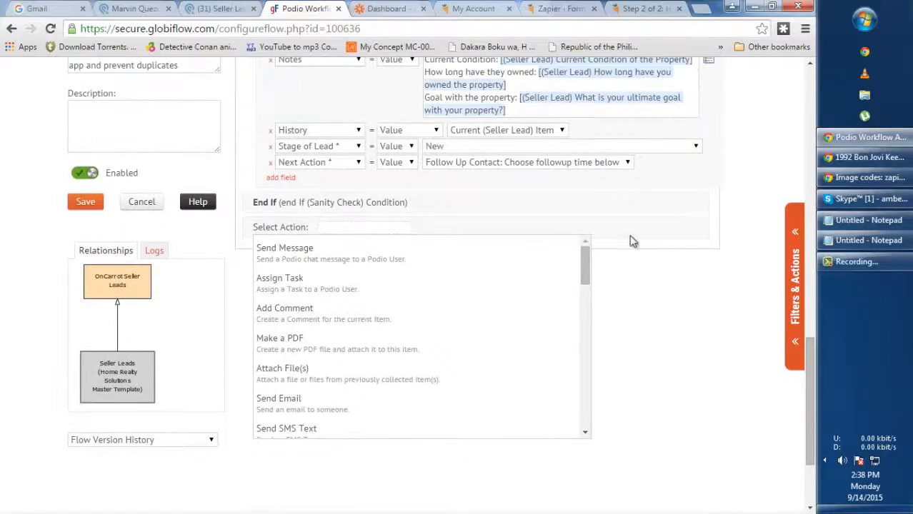
pyautogui.click(698, 231)
pyautogui.click(796, 245)
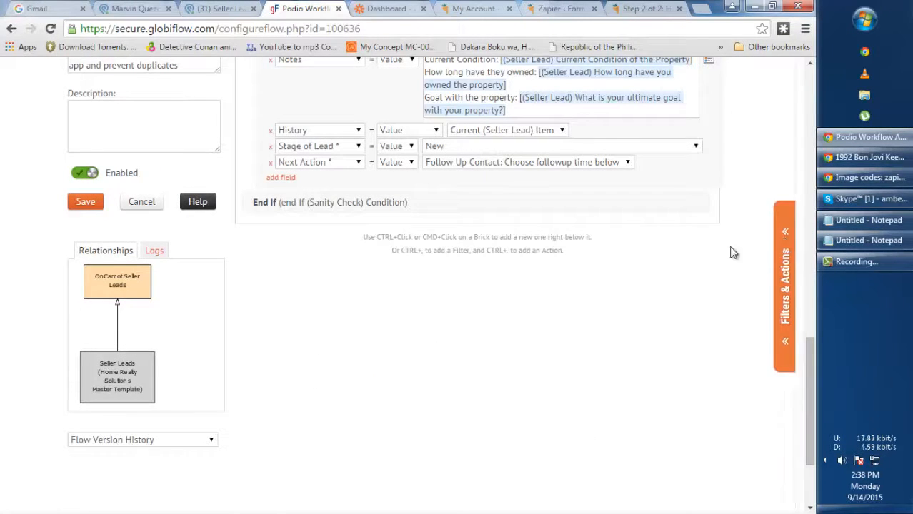
pyautogui.scroll(-1, 719, 271)
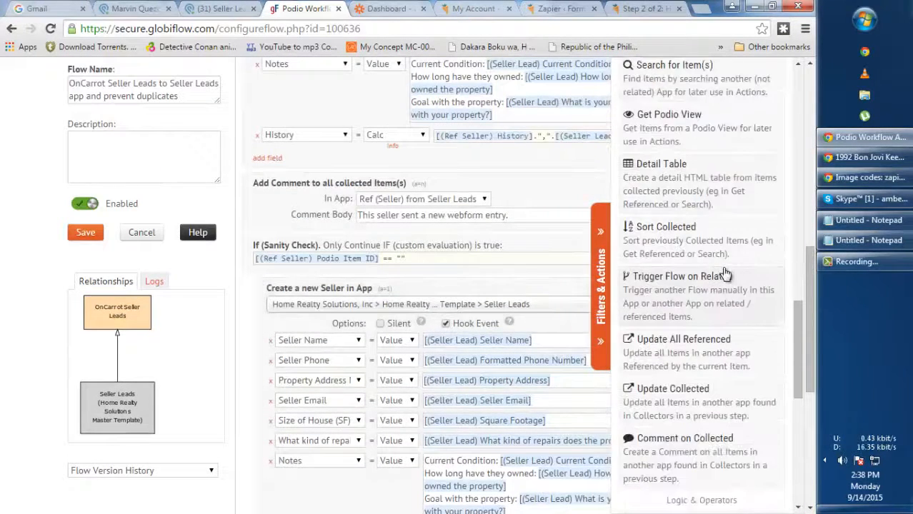
pyautogui.scroll(-1, 725, 314)
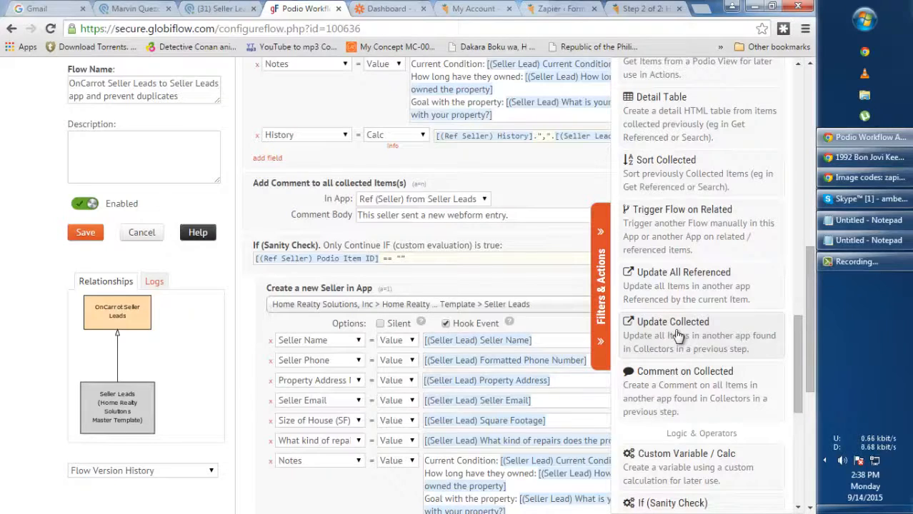
pyautogui.click(600, 271)
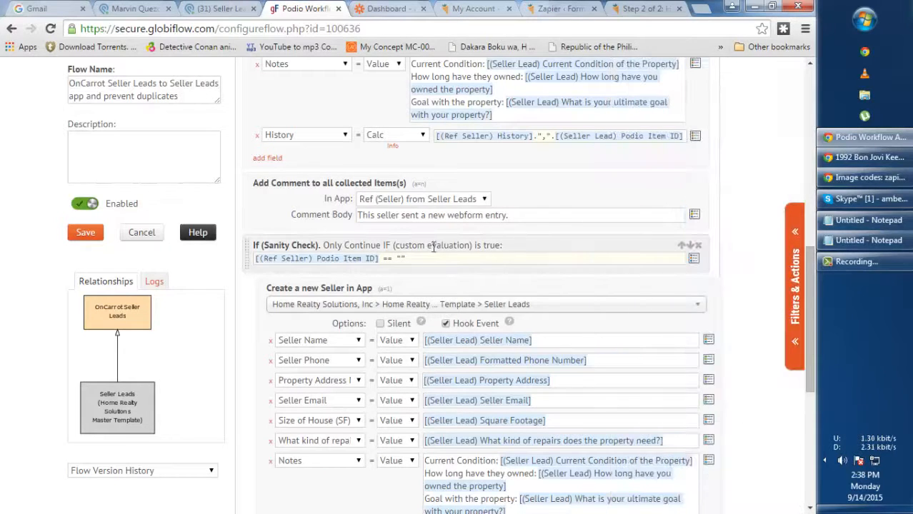
pyautogui.scroll(3, 496, 240)
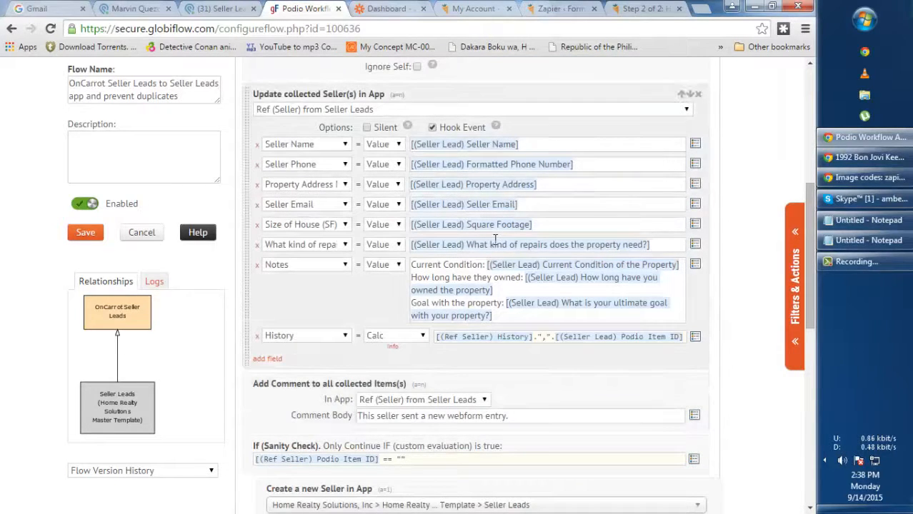
pyautogui.click(355, 113)
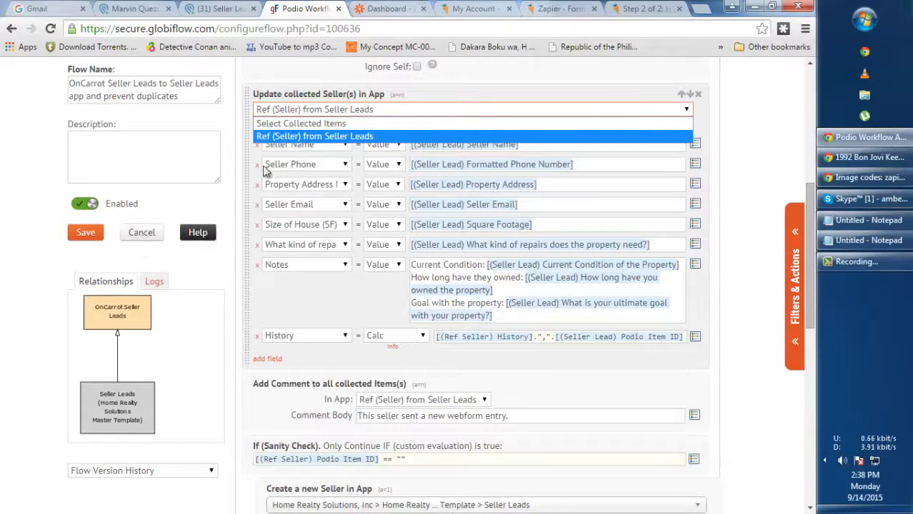
pyautogui.click(280, 311)
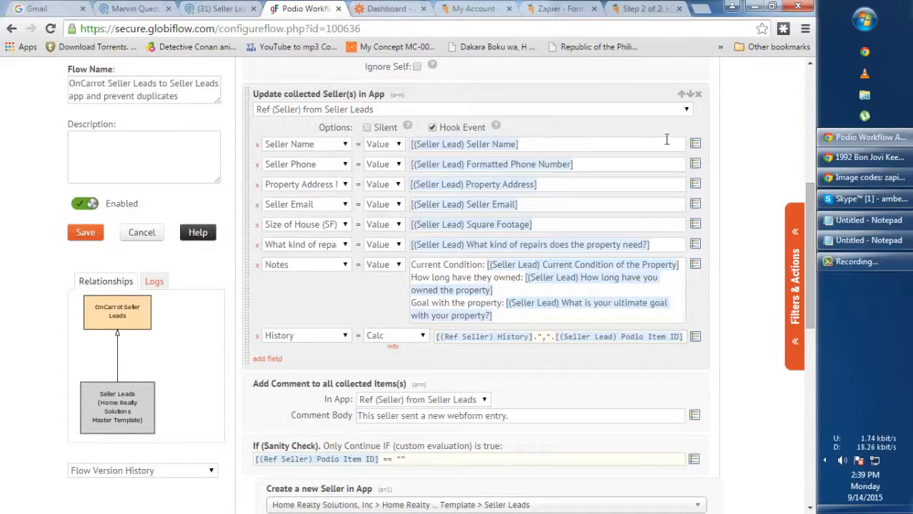
pyautogui.click(694, 143)
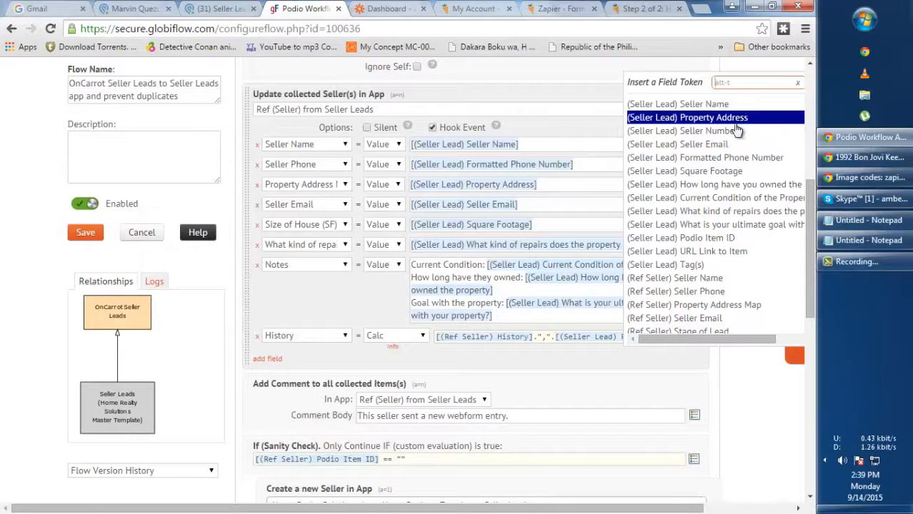
pyautogui.click(307, 205)
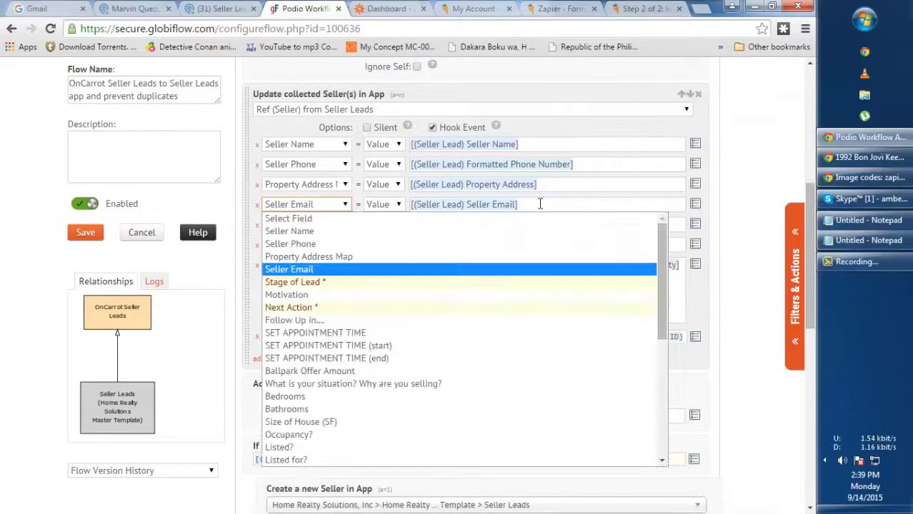
pyautogui.click(719, 206)
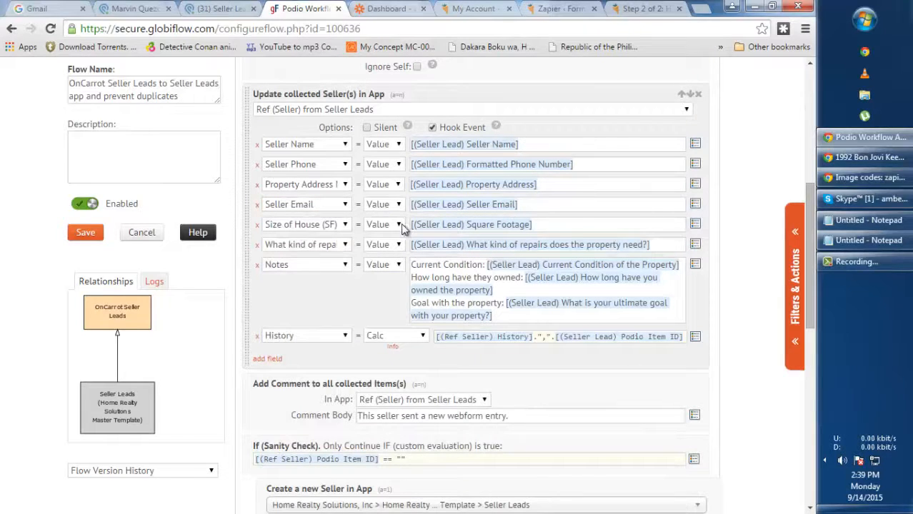
pyautogui.moveTo(578, 225); pyautogui.dragTo(407, 224)
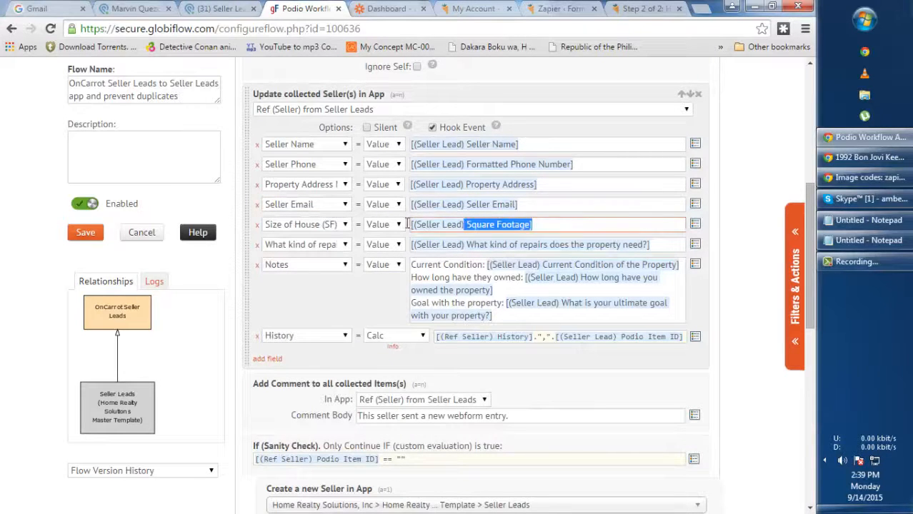
pyautogui.click(696, 226)
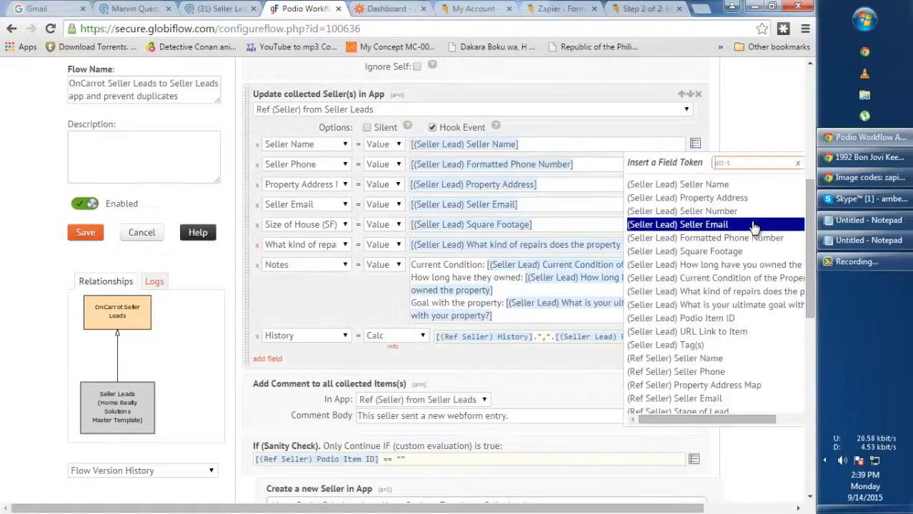
pyautogui.click(762, 253)
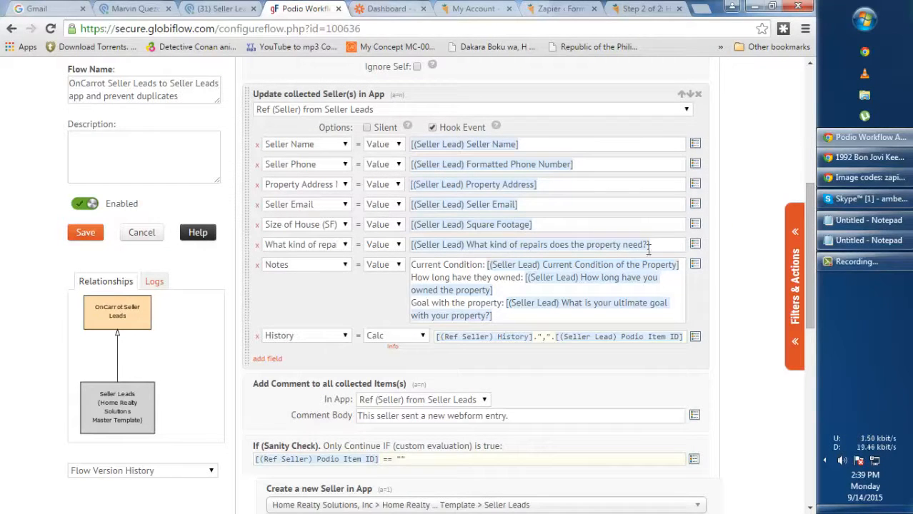
pyautogui.moveTo(660, 245); pyautogui.dragTo(354, 237)
pyautogui.click(729, 215)
pyautogui.moveTo(413, 278); pyautogui.dragTo(505, 278)
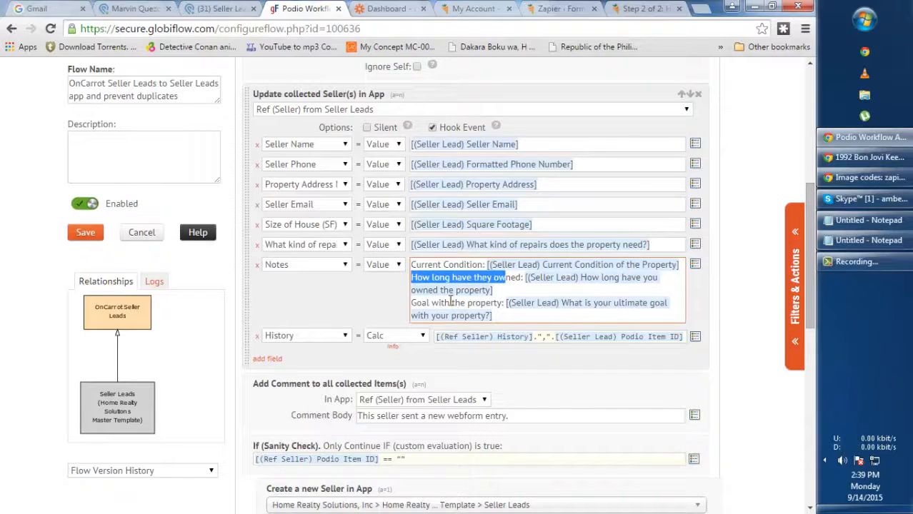
pyautogui.moveTo(414, 303); pyautogui.dragTo(485, 303)
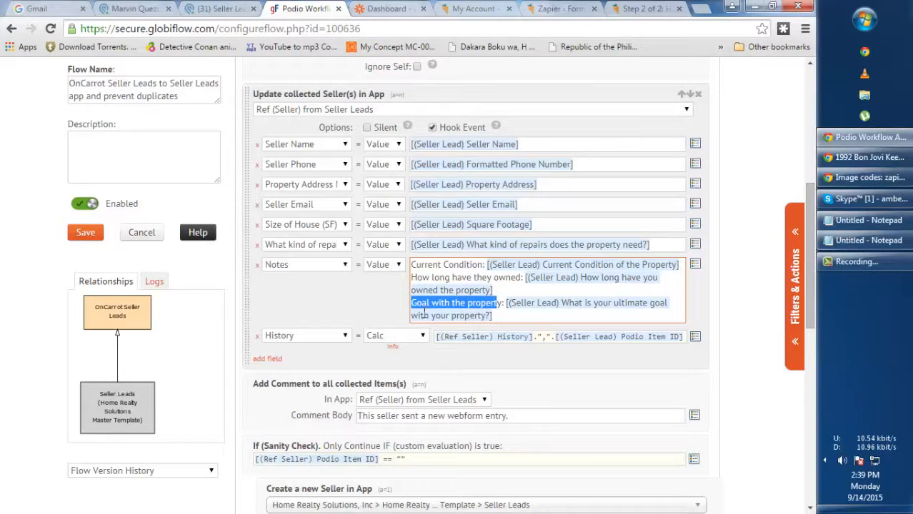
pyautogui.click(336, 294)
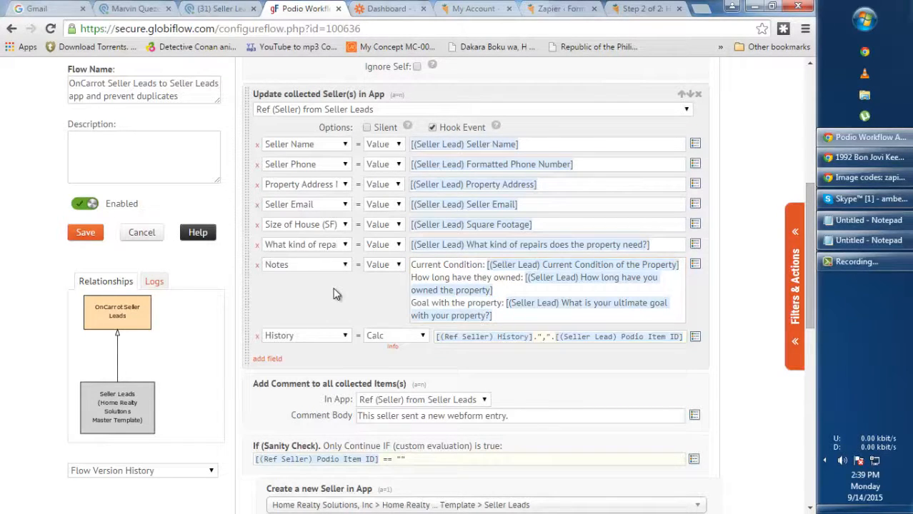
pyautogui.click(294, 340)
pyautogui.click(294, 340)
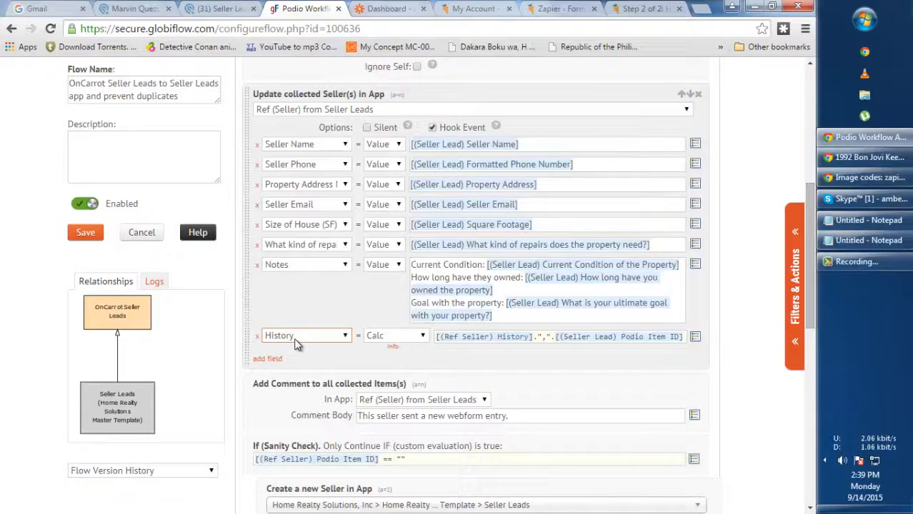
pyautogui.click(392, 338)
pyautogui.click(399, 373)
pyautogui.click(695, 338)
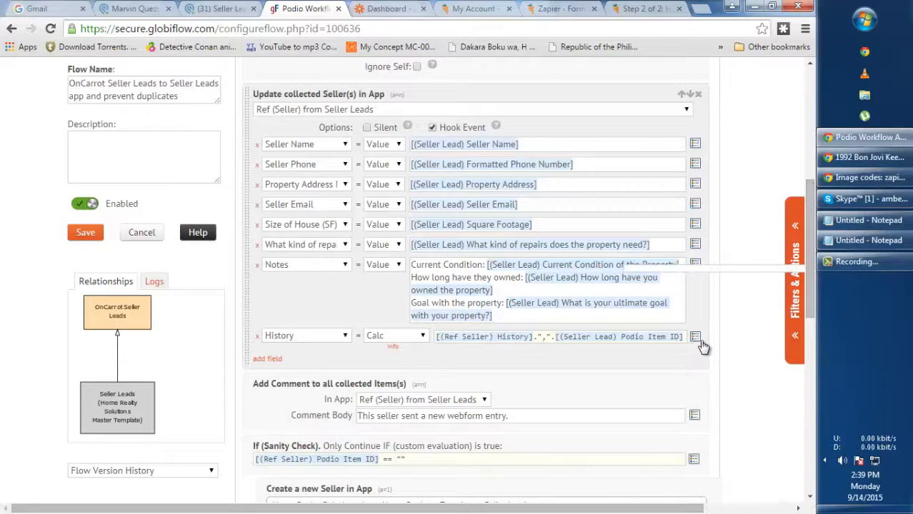
pyautogui.scroll(-15, 734, 343)
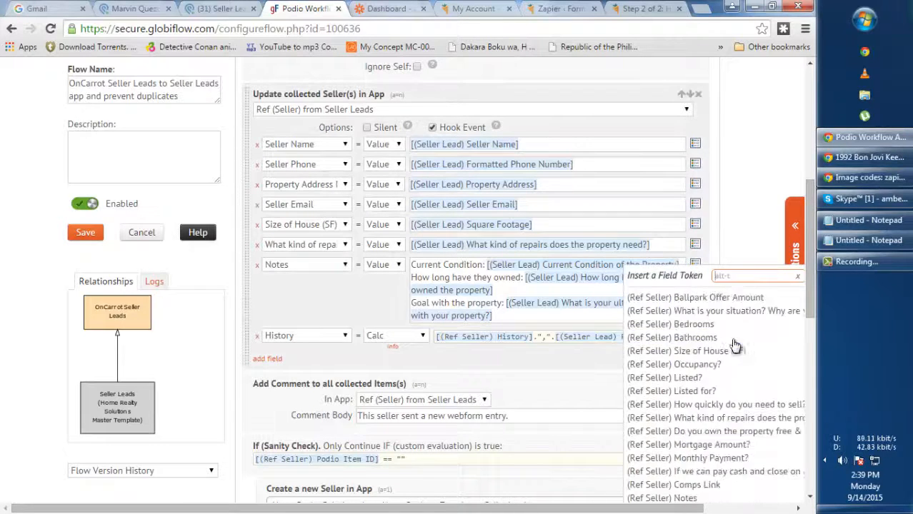
pyautogui.scroll(5, 734, 346)
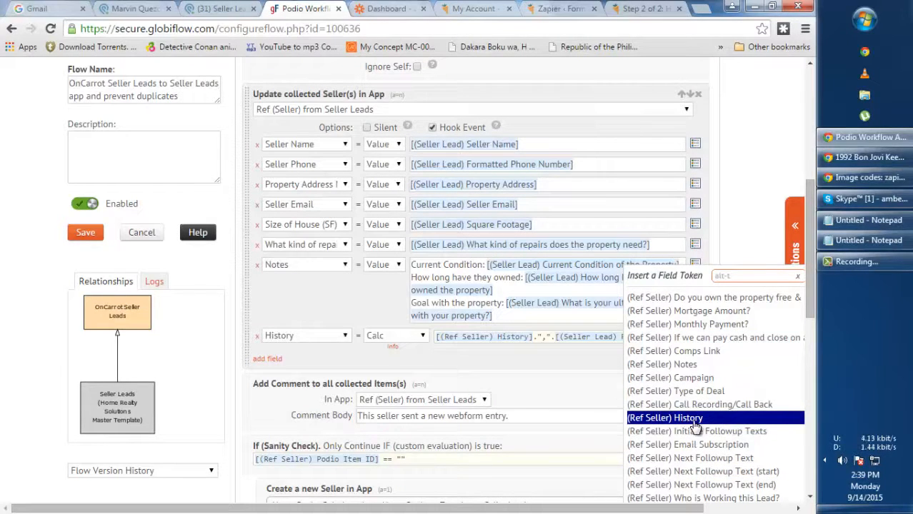
pyautogui.click(531, 361)
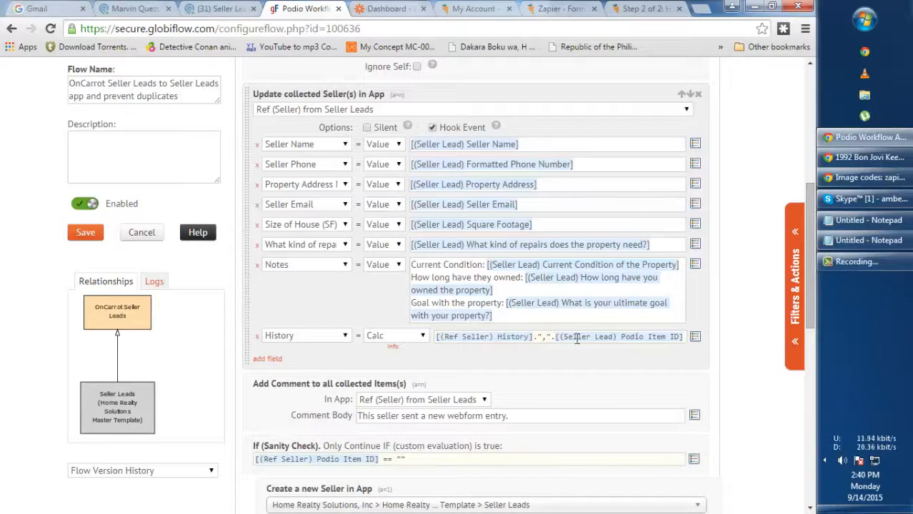
pyautogui.click(695, 340)
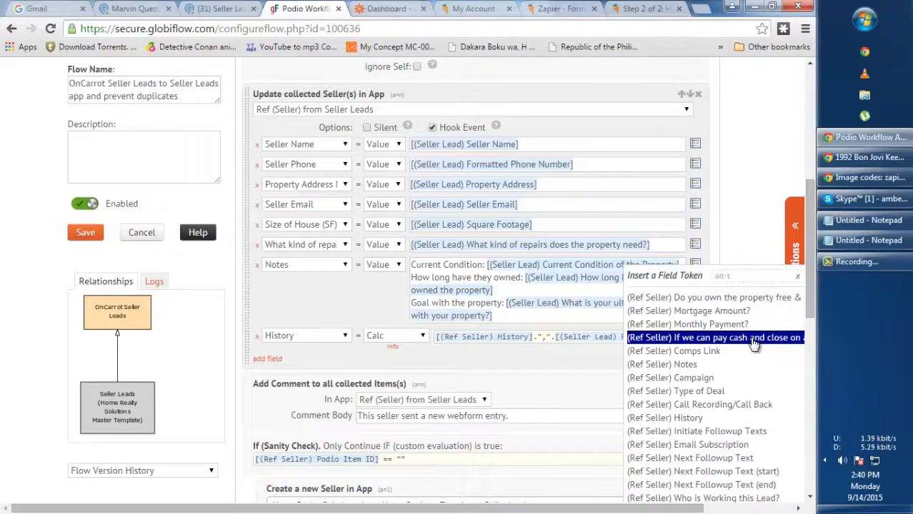
pyautogui.scroll(5, 751, 352)
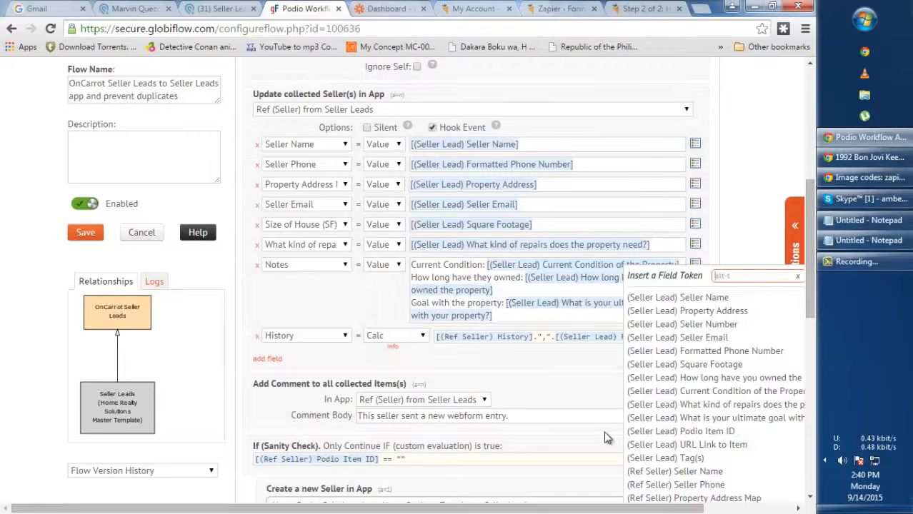
pyautogui.click(560, 369)
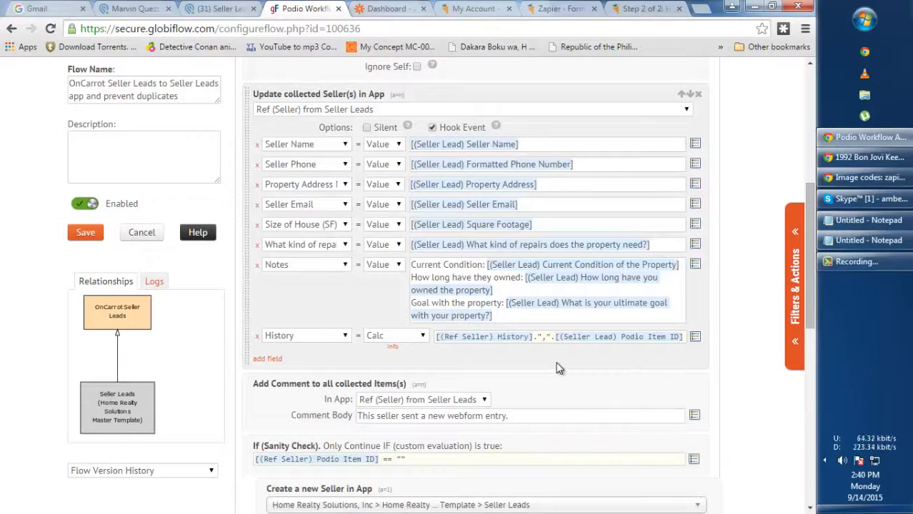
pyautogui.scroll(-1, 620, 364)
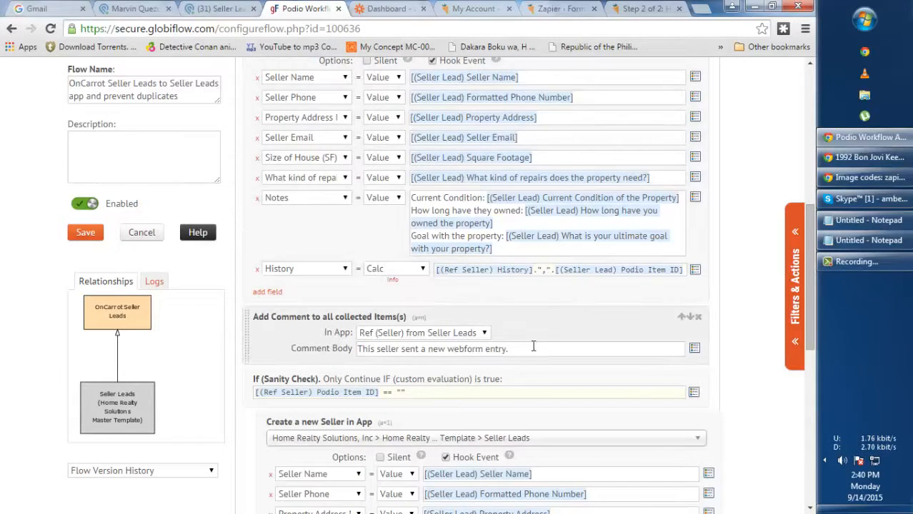
pyautogui.tripleClick(564, 350)
pyautogui.click(494, 348)
pyautogui.tripleClick(536, 349)
pyautogui.click(557, 336)
pyautogui.tripleClick(553, 349)
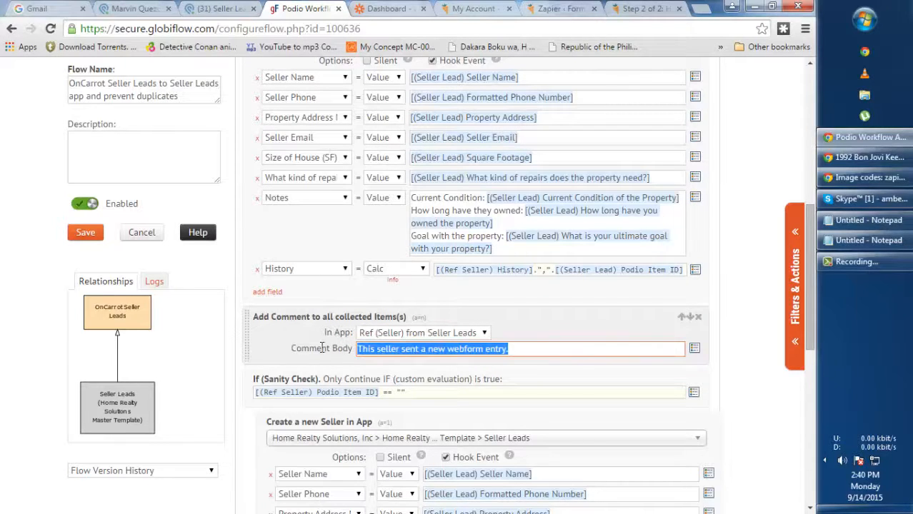
pyautogui.click(424, 334)
pyautogui.click(422, 336)
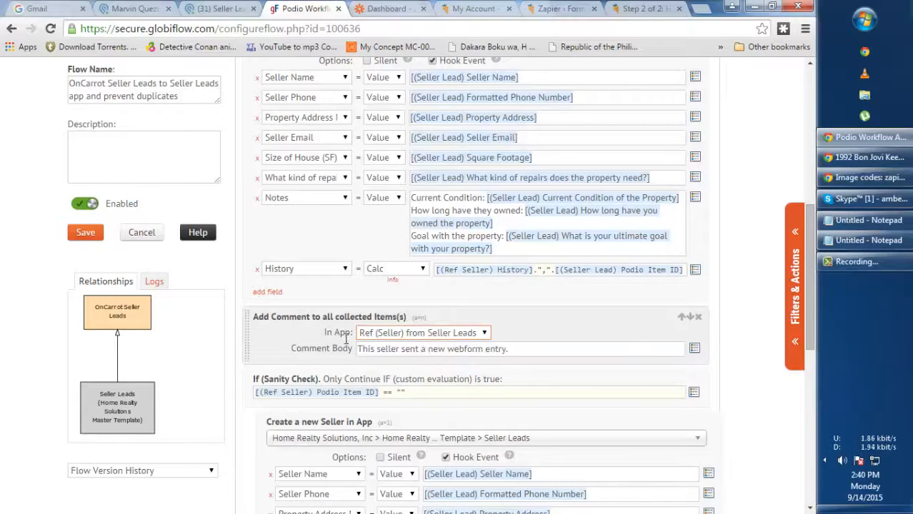
pyautogui.click(404, 335)
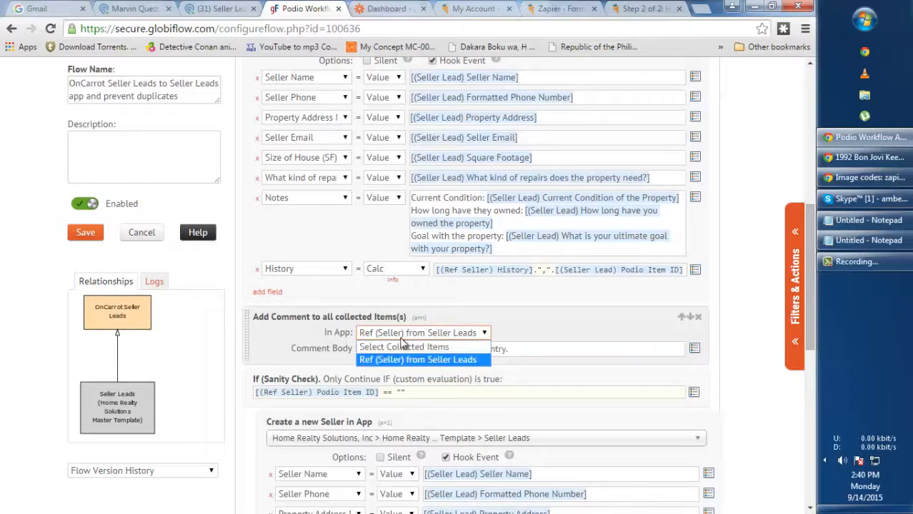
pyautogui.click(576, 324)
pyautogui.click(403, 355)
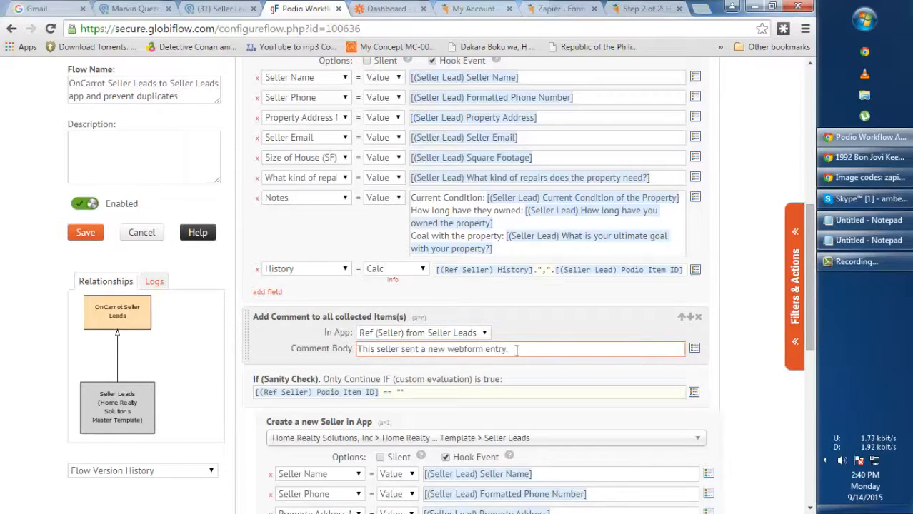
pyautogui.moveTo(519, 350); pyautogui.dragTo(307, 355)
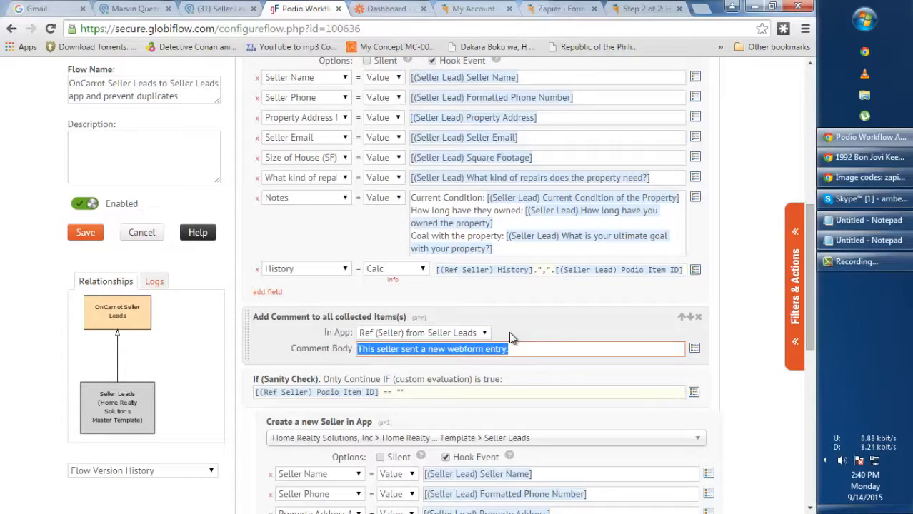
pyautogui.click(543, 319)
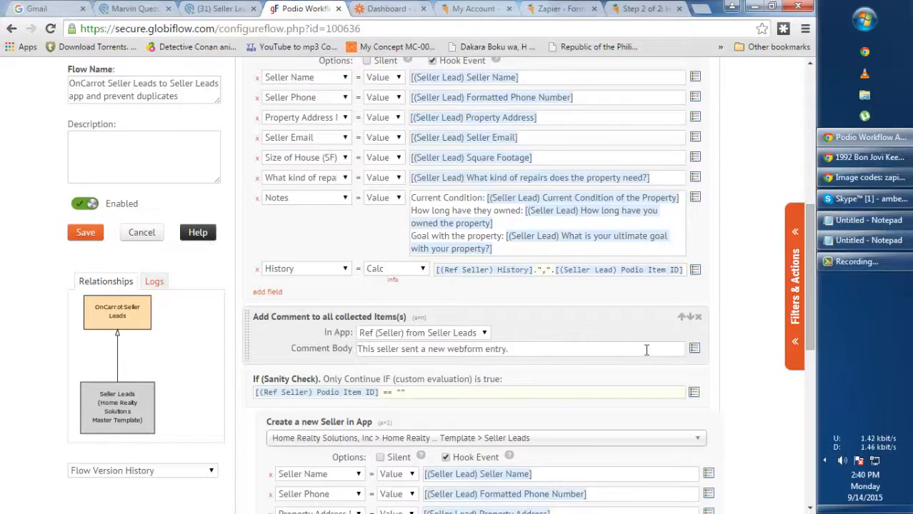
pyautogui.scroll(-3, 635, 328)
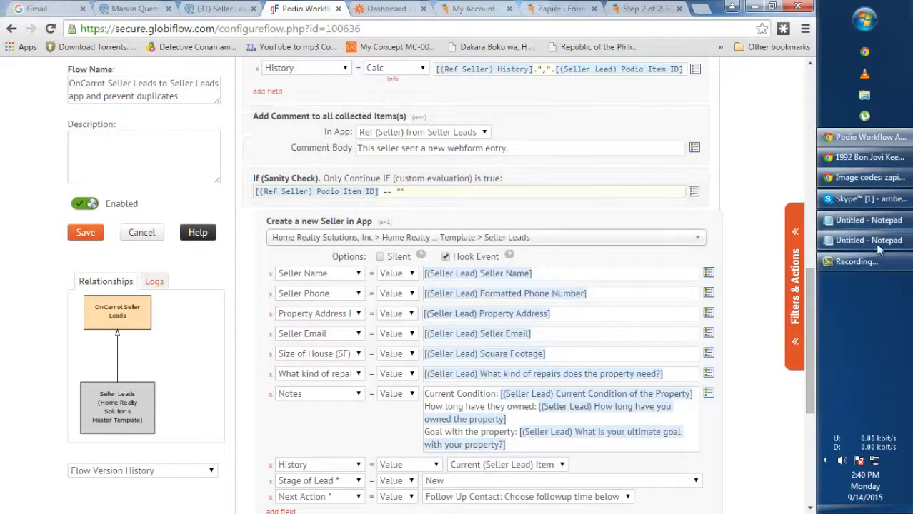
pyautogui.click(785, 253)
pyautogui.scroll(-2, 739, 307)
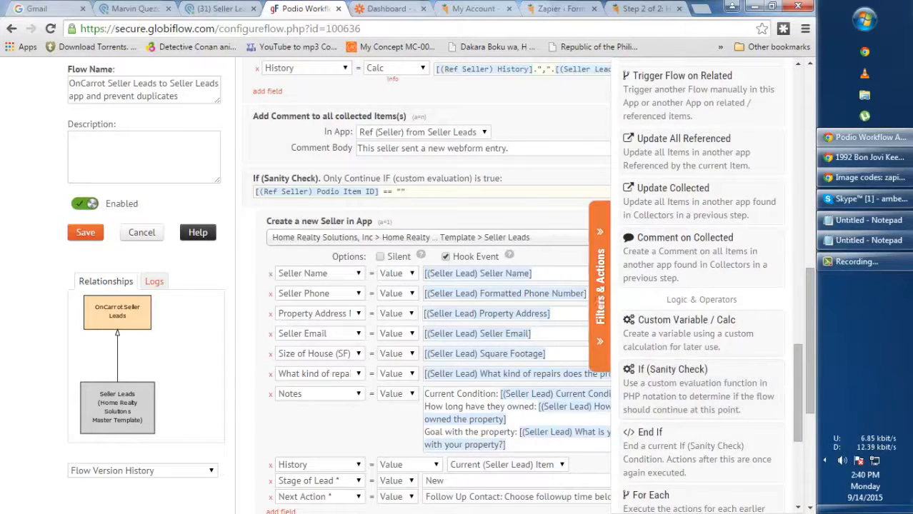
pyautogui.click(600, 286)
pyautogui.moveTo(256, 192); pyautogui.dragTo(386, 191)
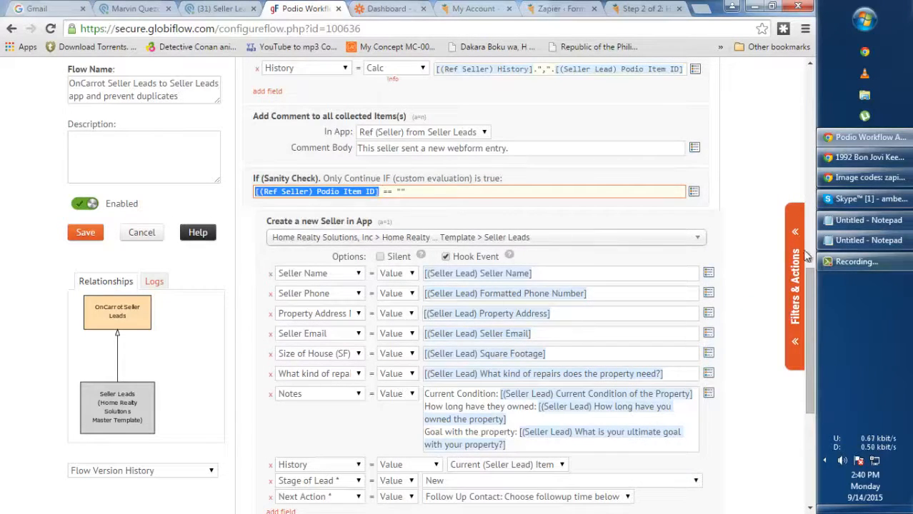
pyautogui.click(551, 203)
pyautogui.moveTo(530, 193); pyautogui.dragTo(163, 201)
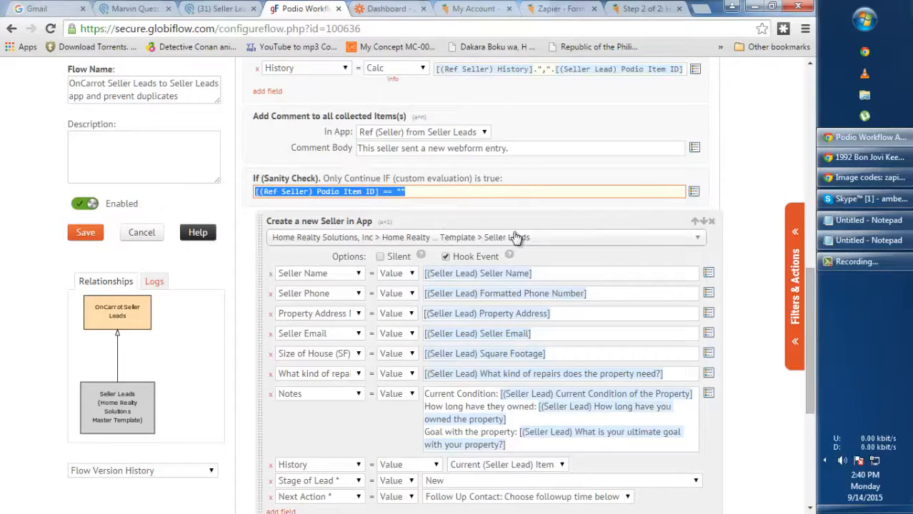
pyautogui.press('Delete')
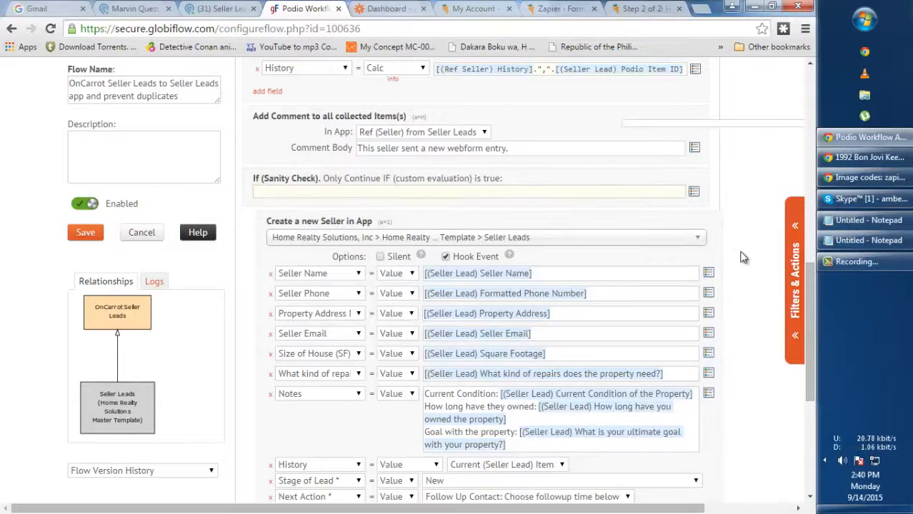
pyautogui.click(694, 192)
pyautogui.scroll(-1, 747, 222)
pyautogui.scroll(-10, 747, 224)
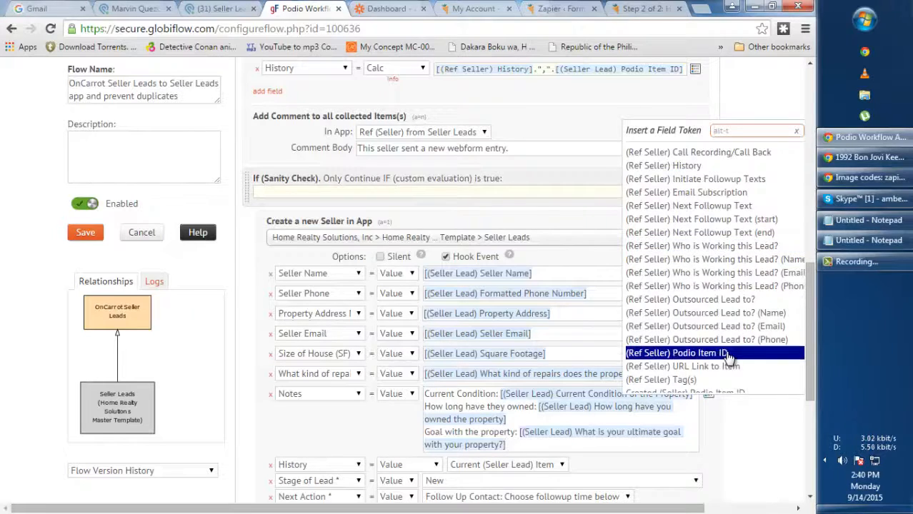
pyautogui.click(734, 353)
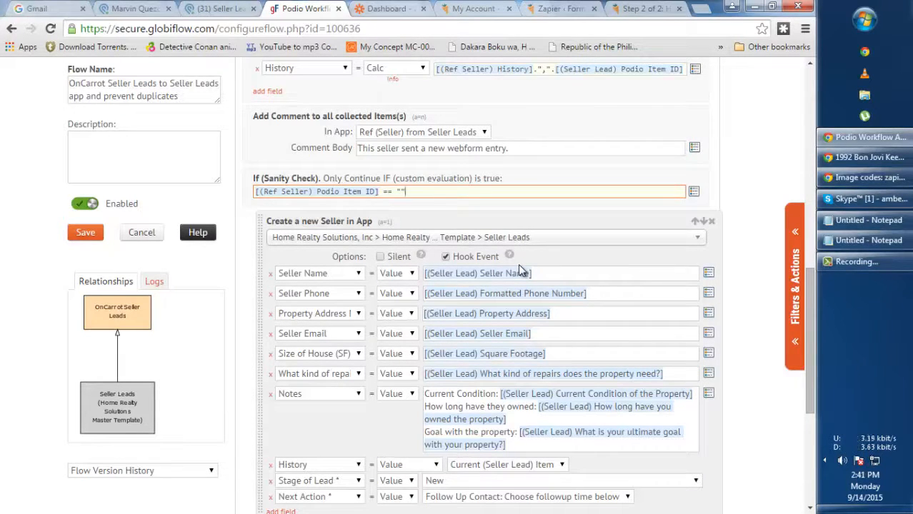
pyautogui.click(411, 191)
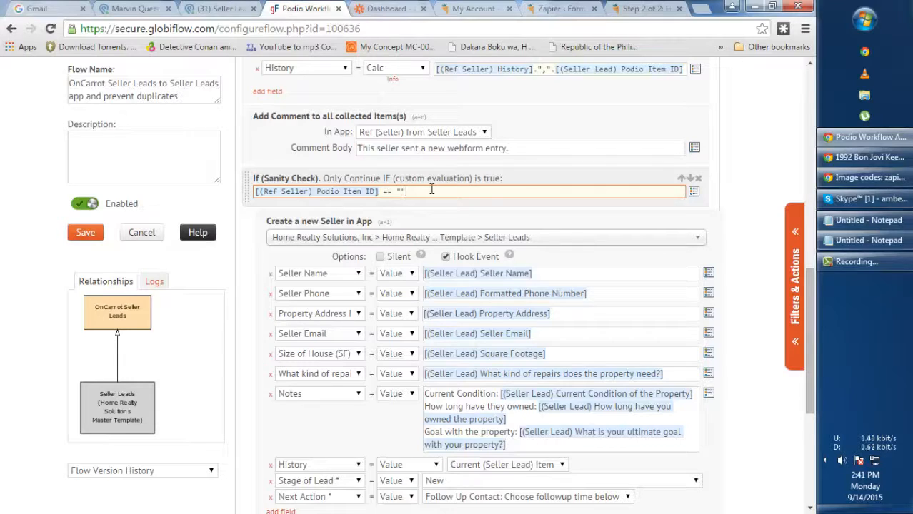
pyautogui.scroll(5, 447, 161)
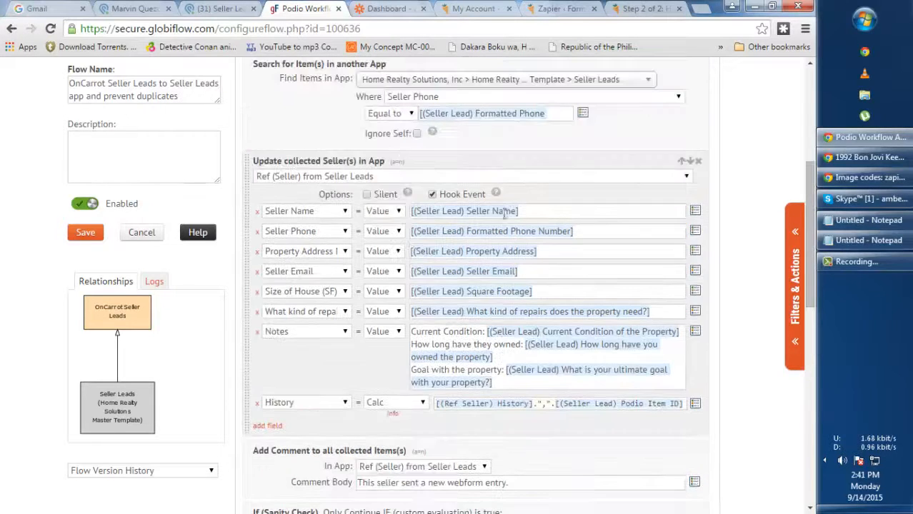
pyautogui.scroll(-2, 506, 207)
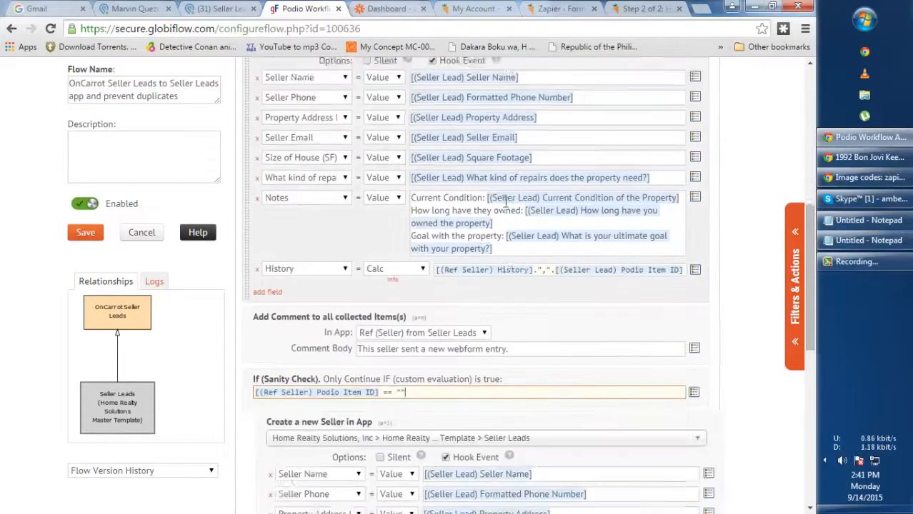
pyautogui.scroll(-3, 506, 202)
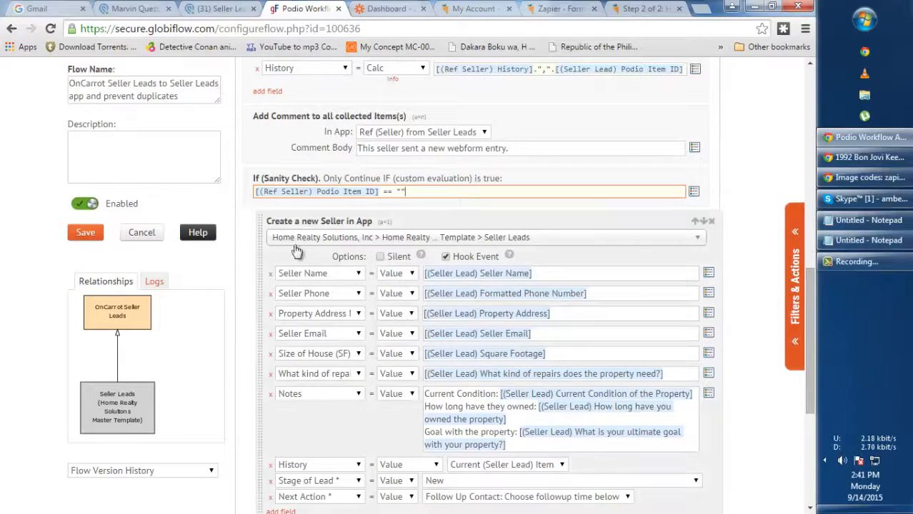
# Check the Filters & Actions list and the Create Item's Seller Name mapping
pyautogui.click(795, 286)
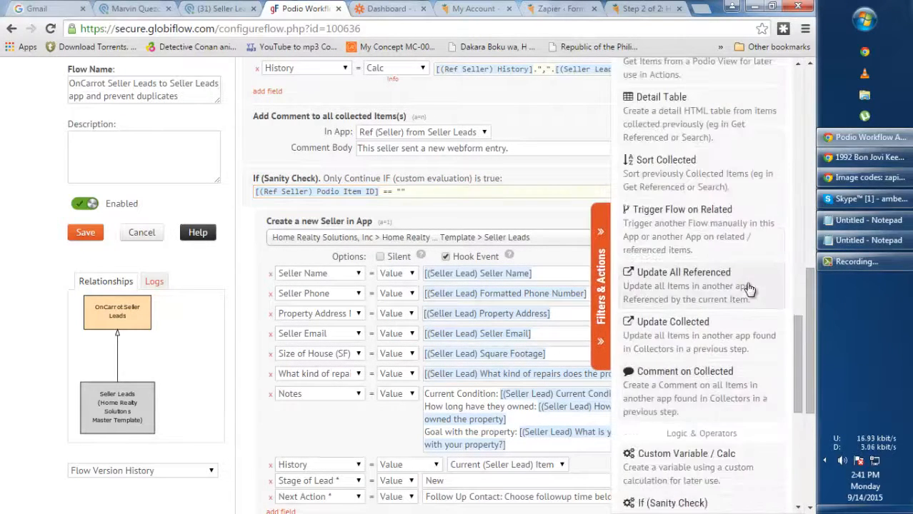
pyautogui.scroll(5, 748, 289)
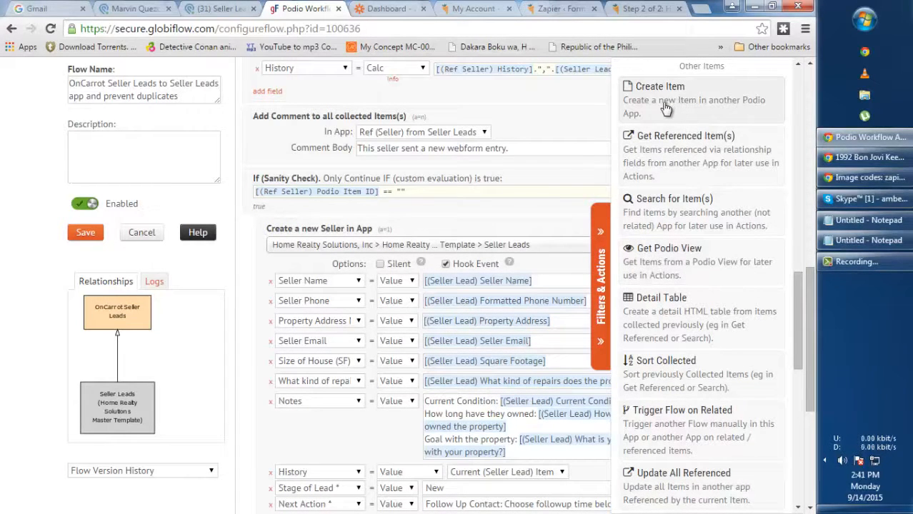
pyautogui.click(602, 264)
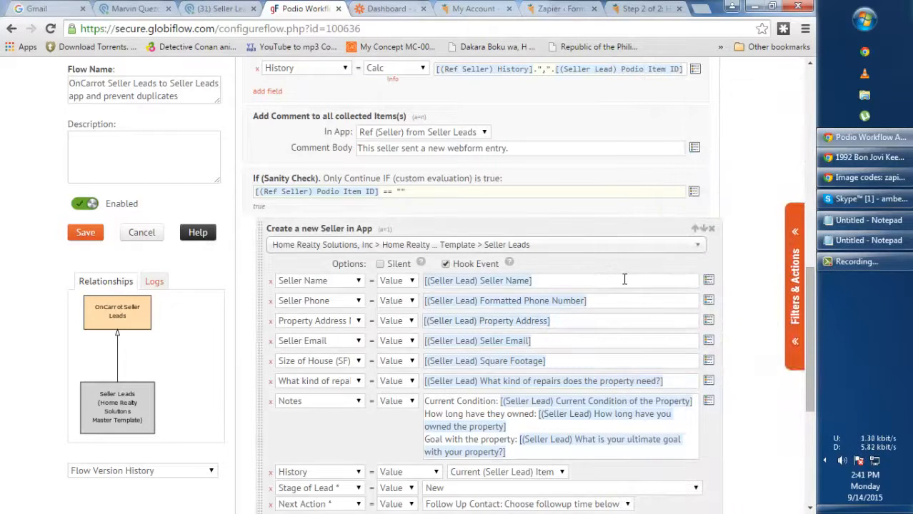
pyautogui.scroll(-1, 470, 292)
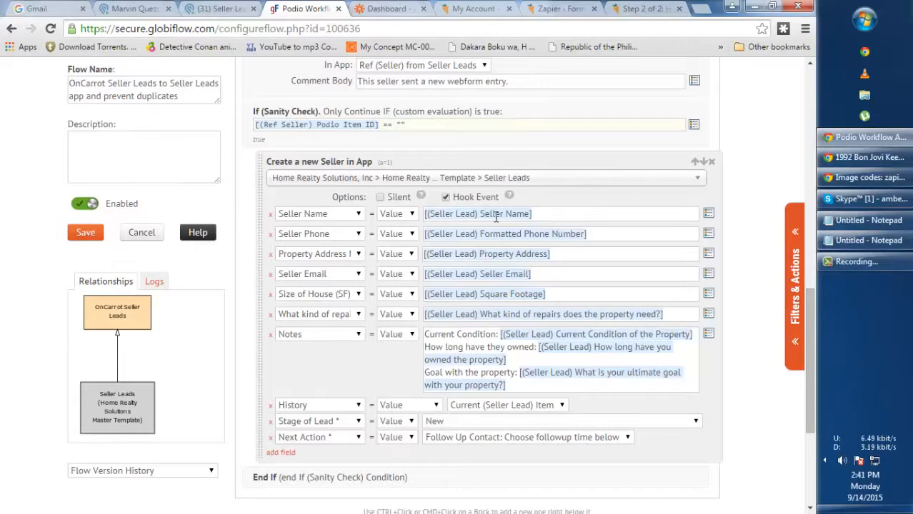
pyautogui.click(673, 222)
pyautogui.scroll(6, 654, 247)
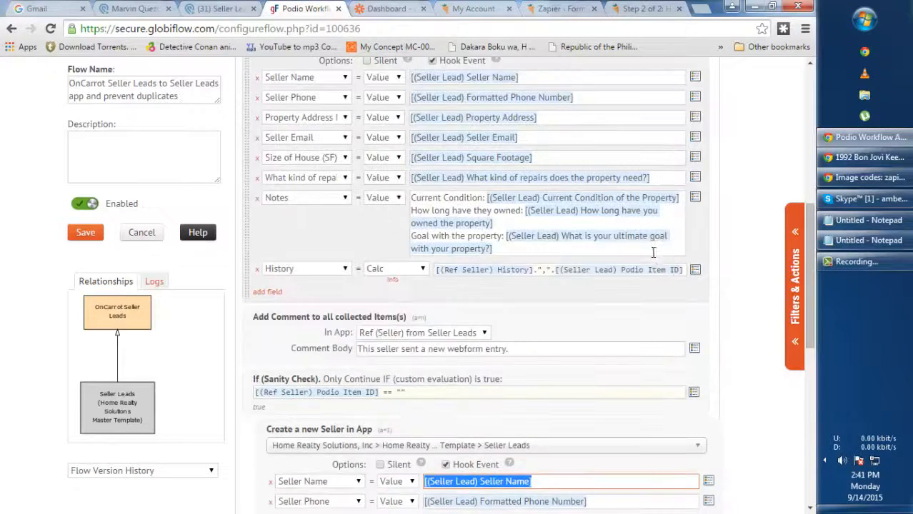
pyautogui.scroll(-2, 441, 341)
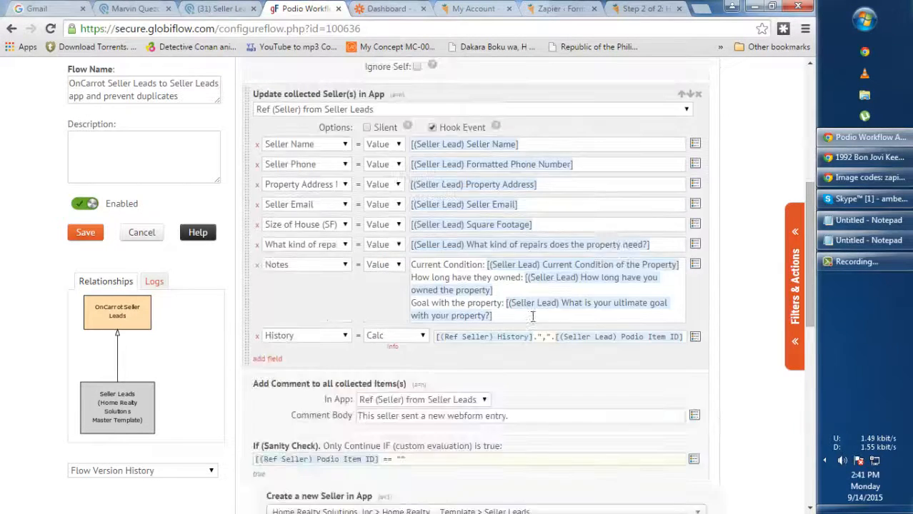
pyautogui.scroll(-3, 441, 241)
pyautogui.scroll(-2, 460, 252)
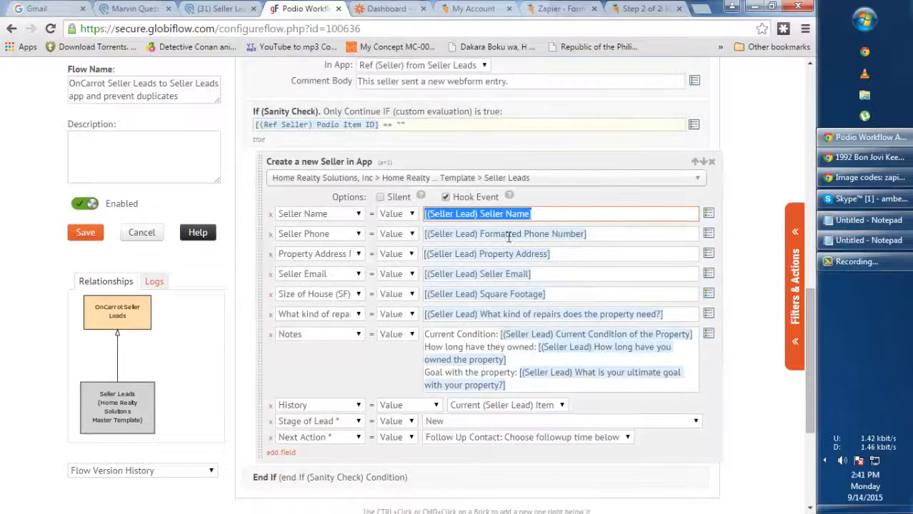
# Review the Seller Phone, Email, Square Footage, repairs and Notes mappings, leaving them unchanged
pyautogui.tripleClick(608, 233)
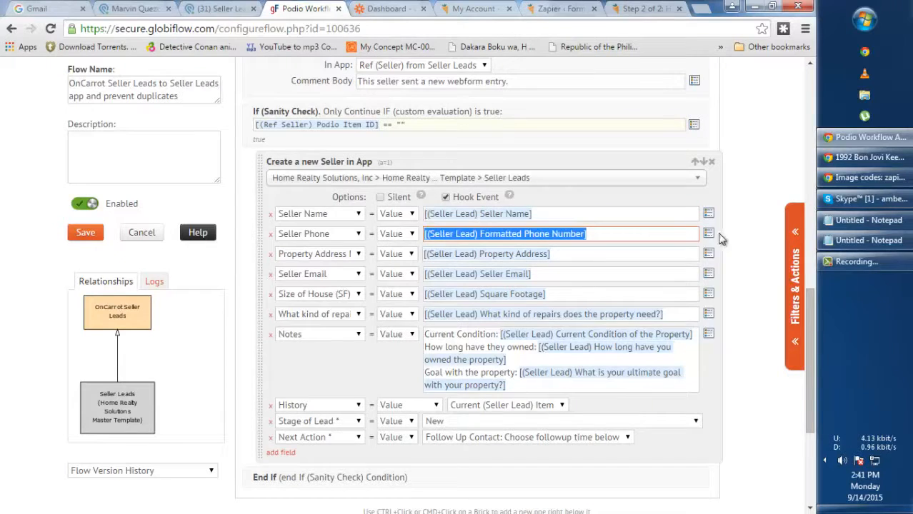
pyautogui.click(765, 242)
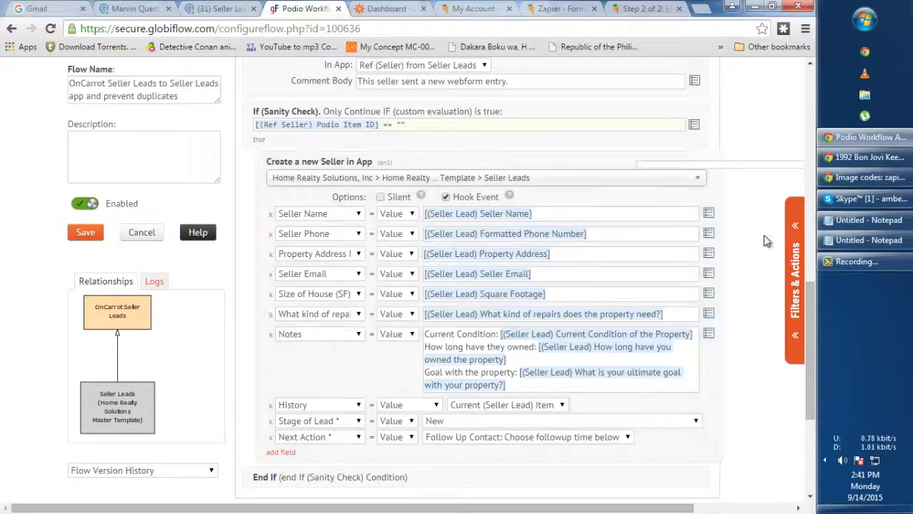
pyautogui.click(708, 234)
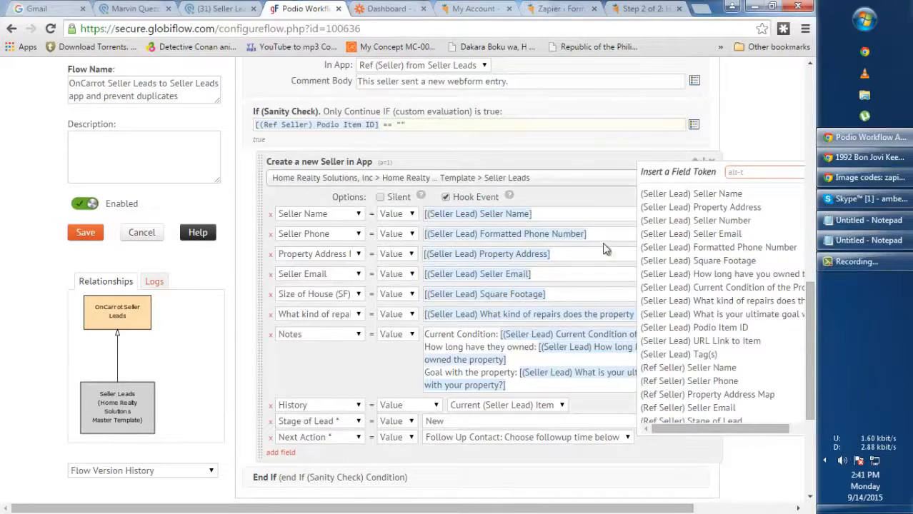
pyautogui.click(581, 259)
pyautogui.click(573, 278)
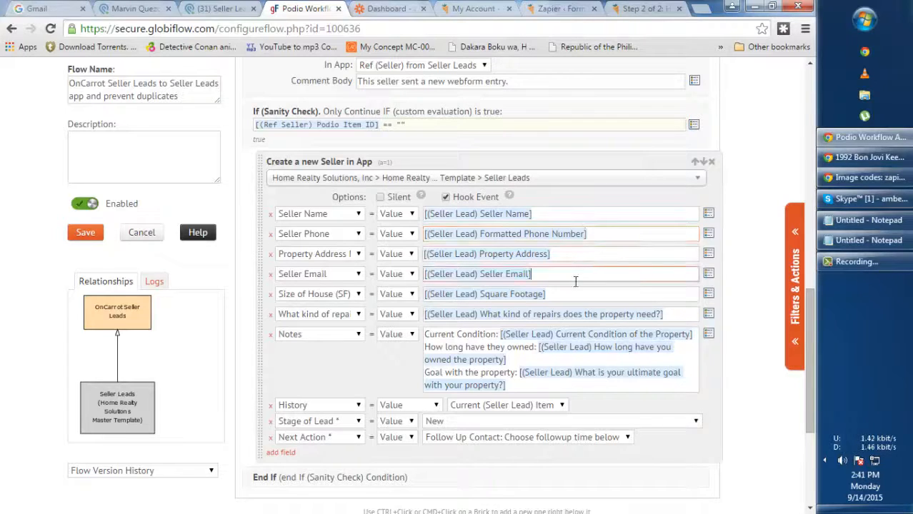
pyautogui.scroll(-1, 569, 277)
pyautogui.click(574, 229)
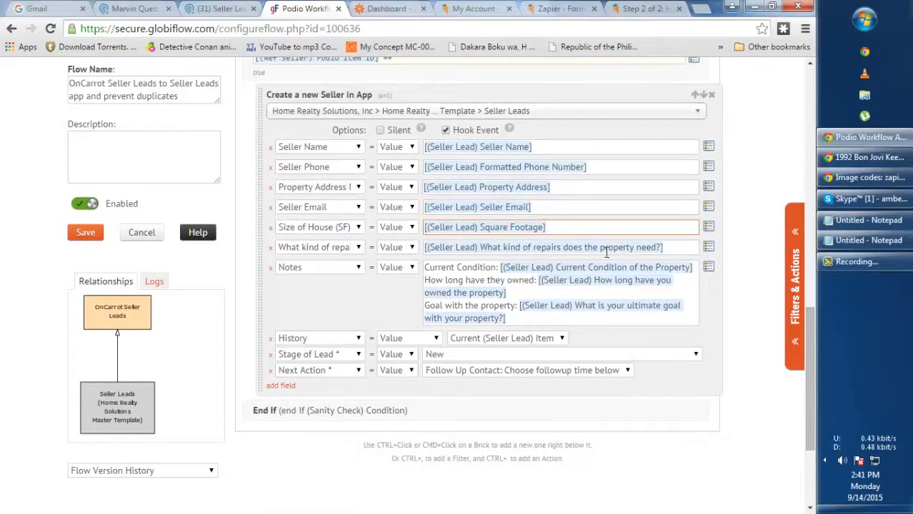
pyautogui.click(683, 250)
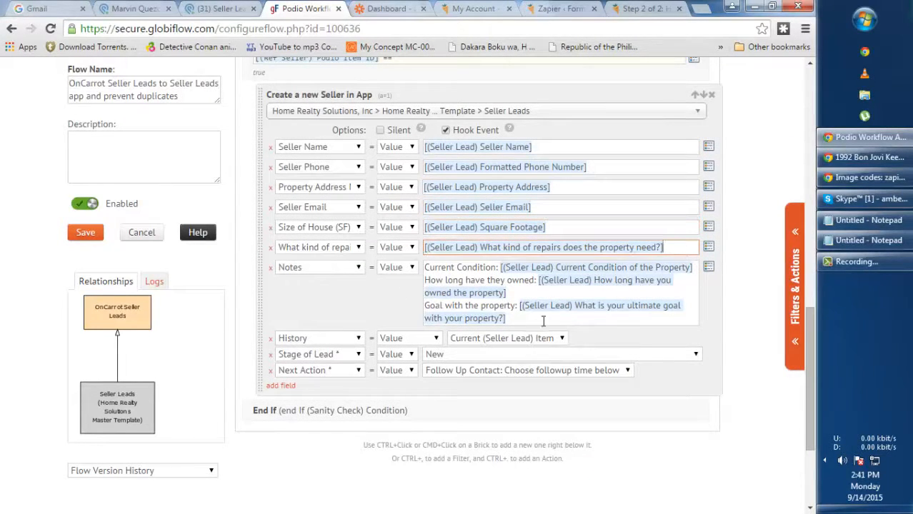
pyautogui.moveTo(543, 322); pyautogui.dragTo(431, 265)
pyautogui.click(399, 291)
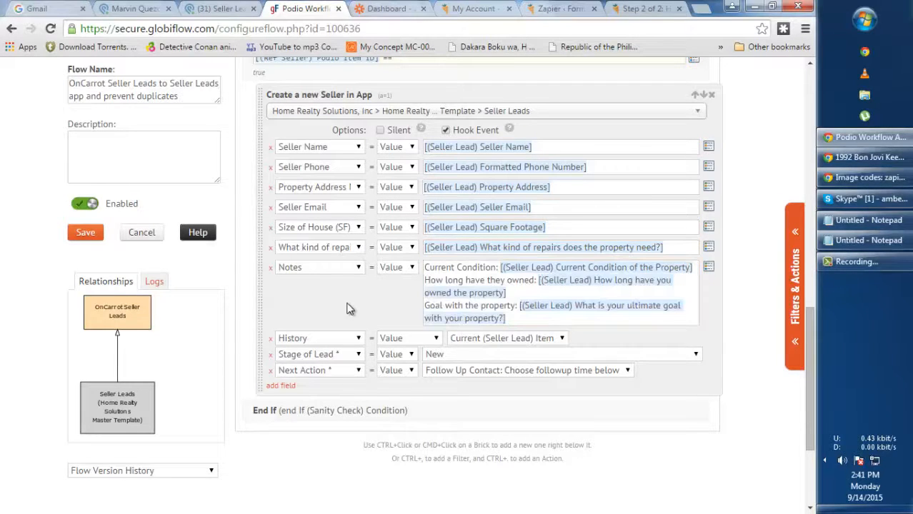
# Keep History as Current (Seller Lead) Item, Stage of Lead New, and Next Action Follow Up Contact
pyautogui.click(413, 338)
pyautogui.click(413, 343)
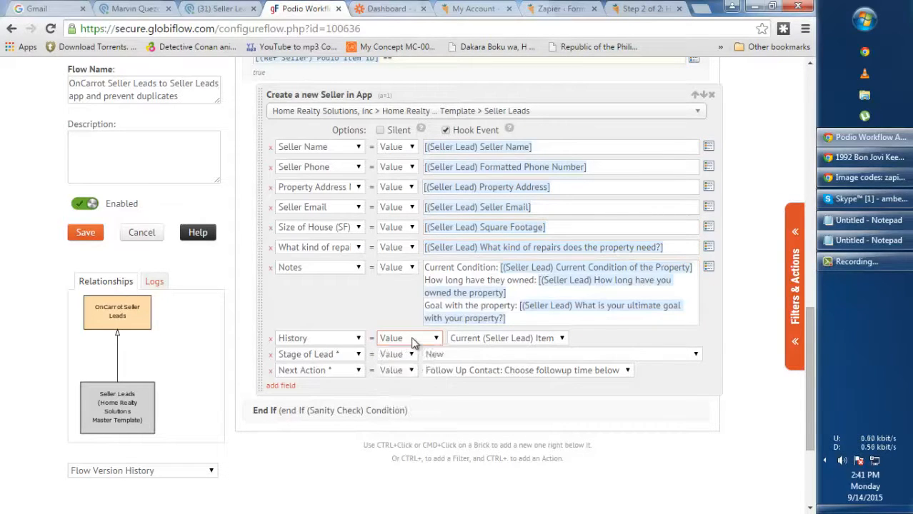
pyautogui.click(480, 338)
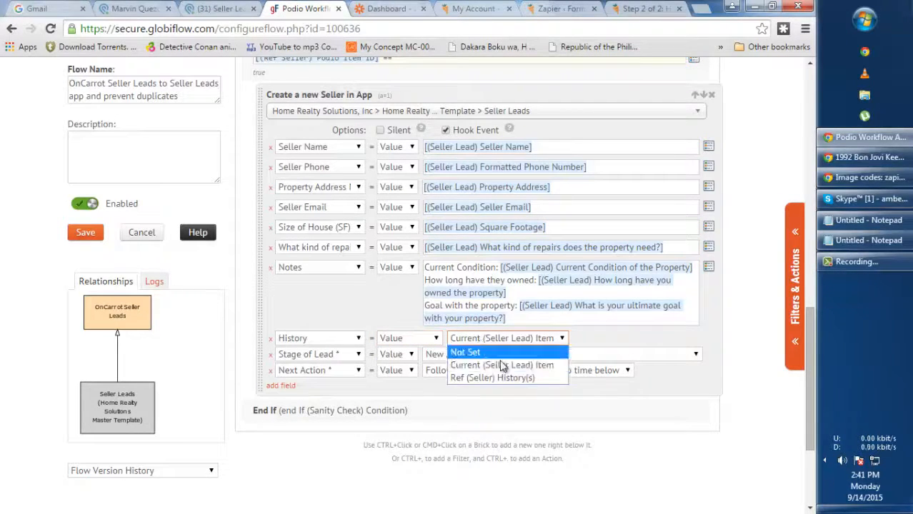
pyautogui.click(350, 323)
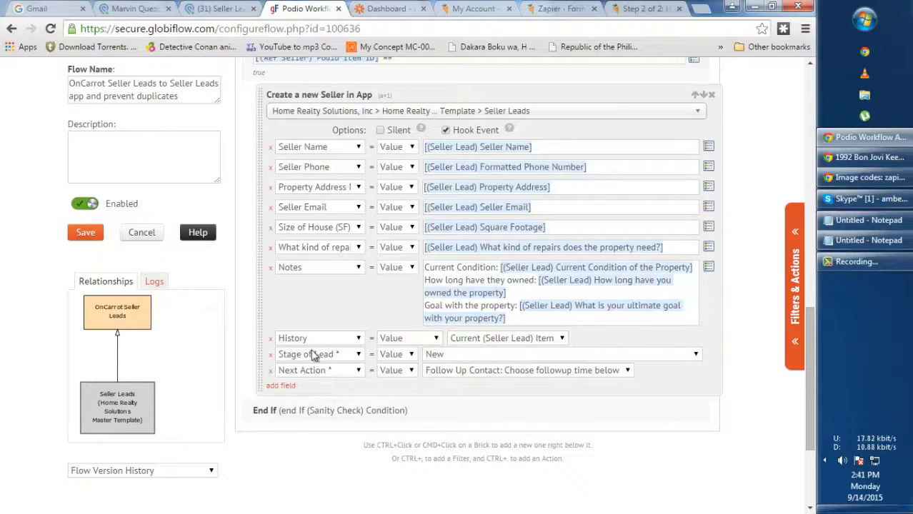
pyautogui.click(451, 354)
pyautogui.click(345, 372)
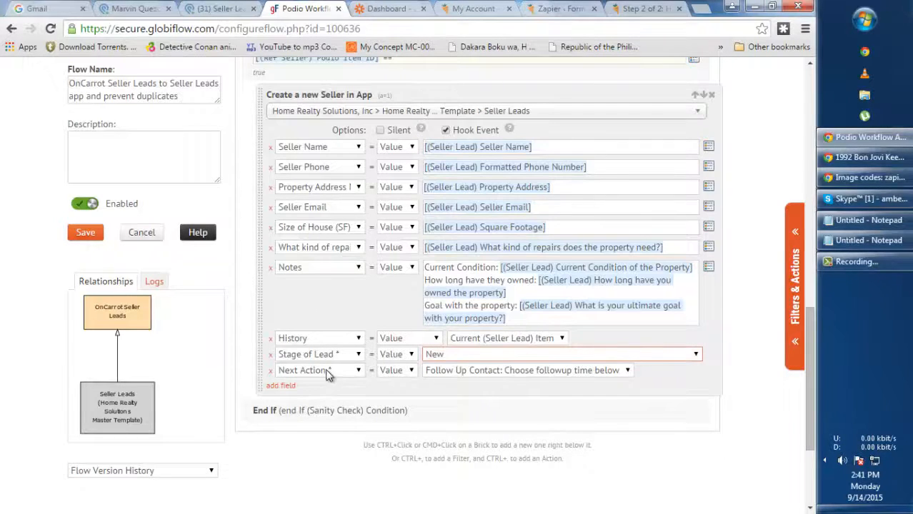
pyautogui.click(458, 371)
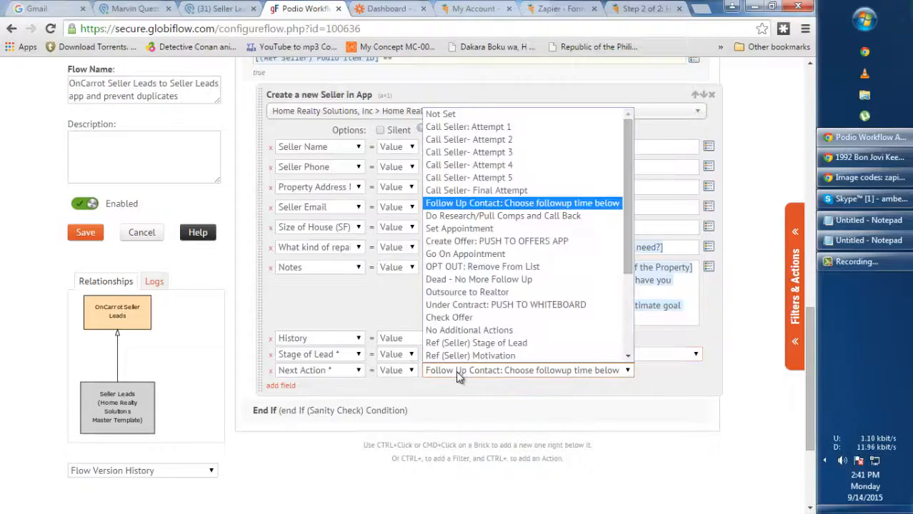
pyautogui.click(478, 204)
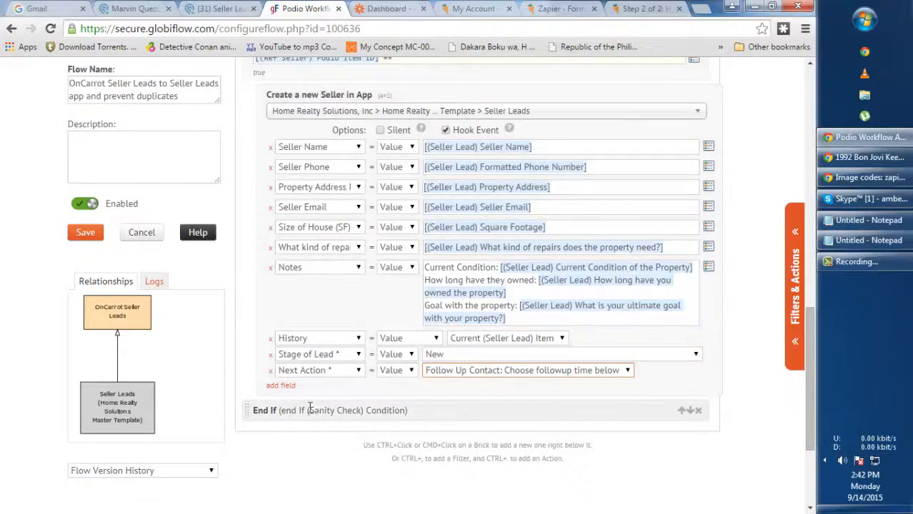
pyautogui.scroll(-1, 372, 307)
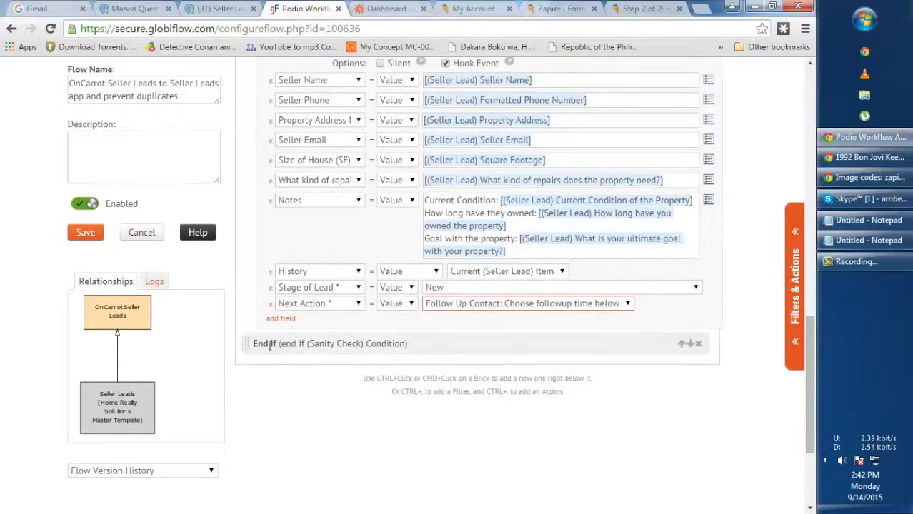
pyautogui.scroll(2, 319, 183)
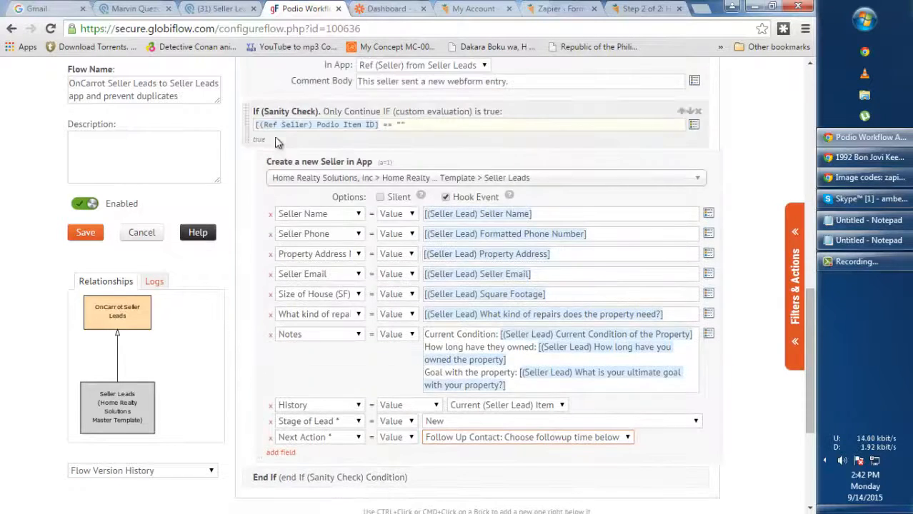
pyautogui.scroll(-2, 319, 183)
# Review the End If brick in Filters & Actions, then save the OnCarrot-to-Seller Leads flow
pyautogui.click(795, 275)
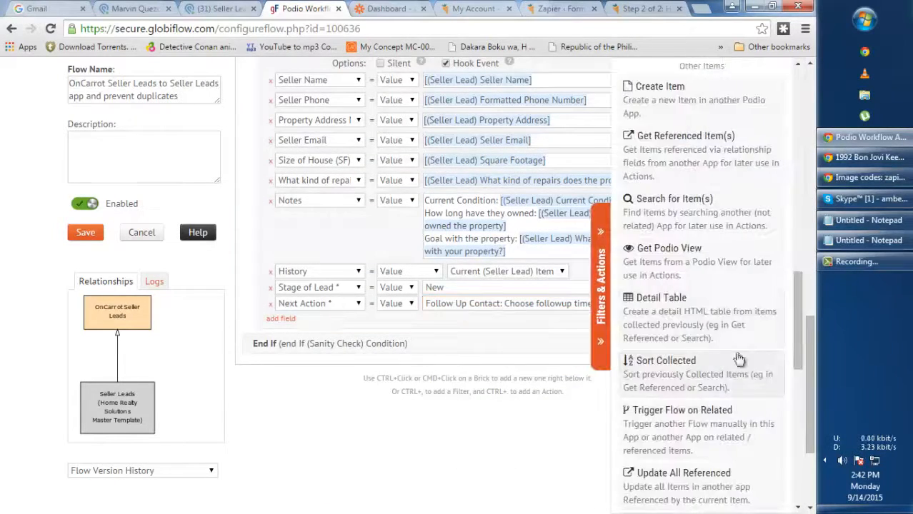
pyautogui.scroll(-5, 725, 307)
pyautogui.scroll(-2, 718, 322)
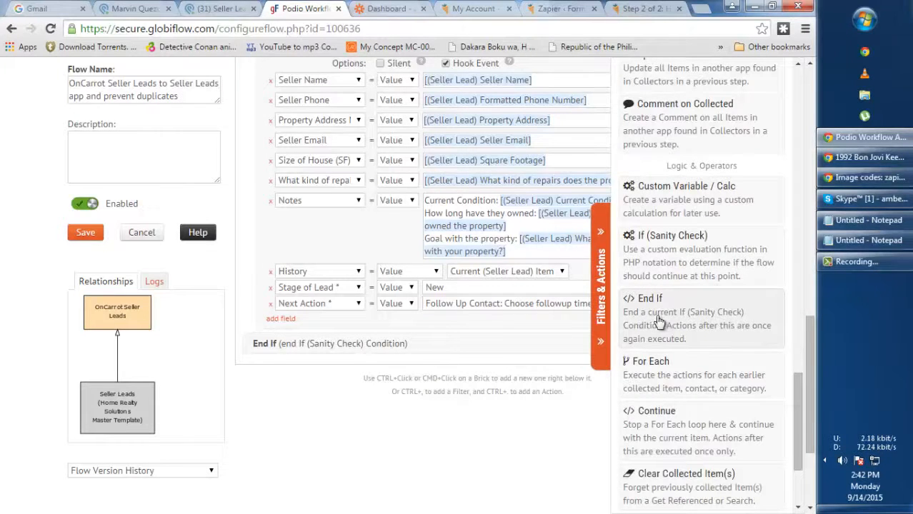
pyautogui.click(602, 307)
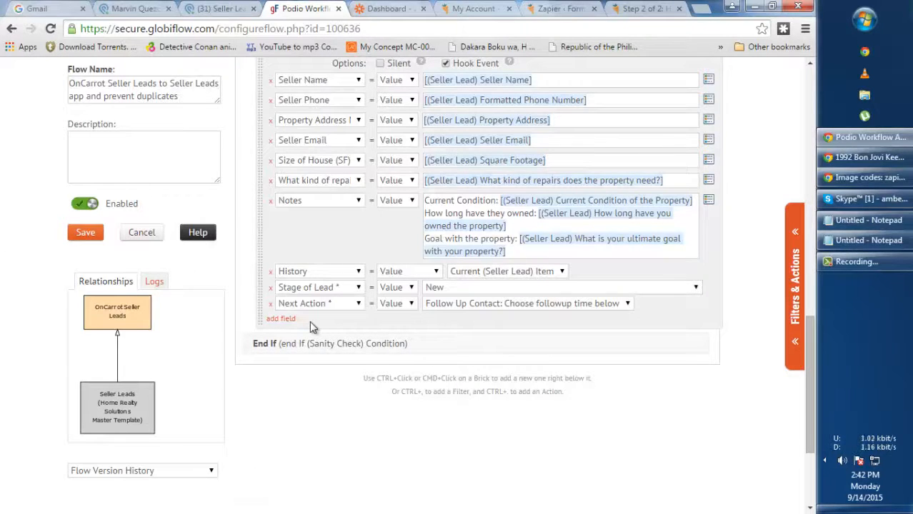
pyautogui.moveTo(810, 362); pyautogui.dragTo(812, 334)
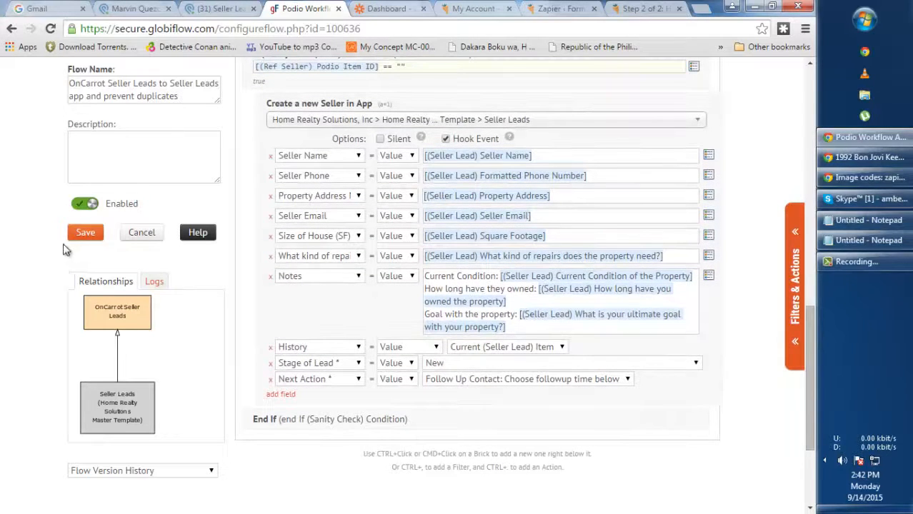
pyautogui.click(84, 232)
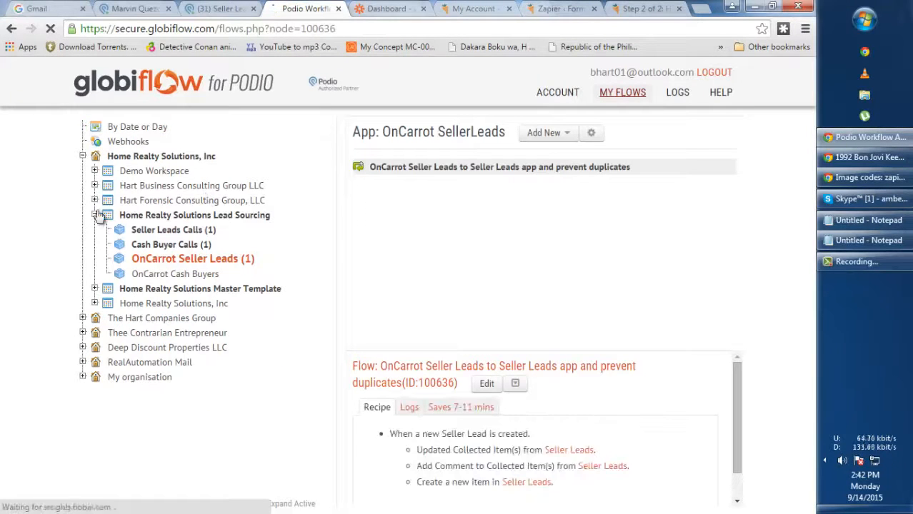
# Close the OnCarrot lead record and reload the master template's Seller Leads list
pyautogui.click(95, 215)
pyautogui.click(136, 8)
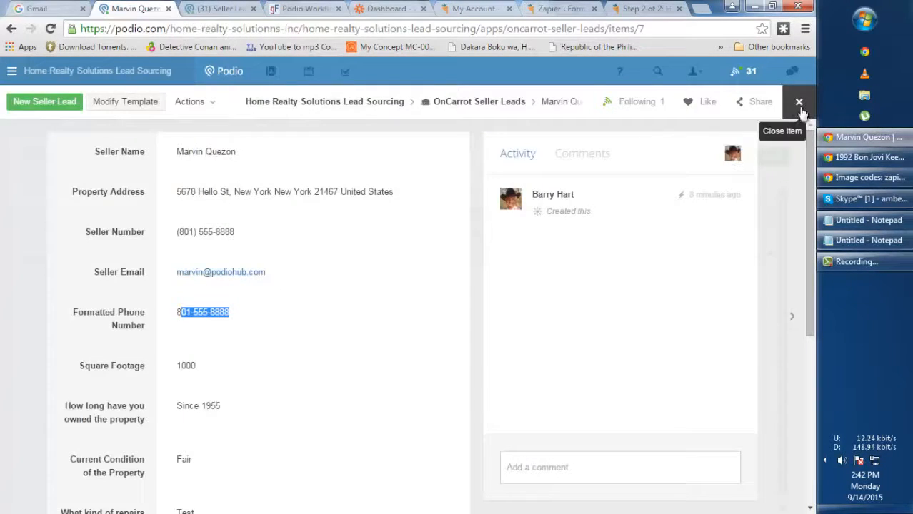
pyautogui.click(799, 101)
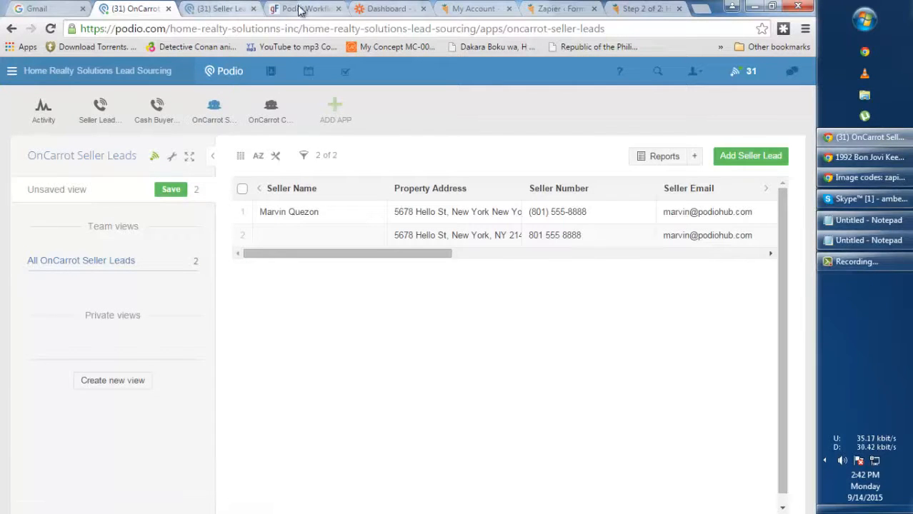
pyautogui.click(223, 9)
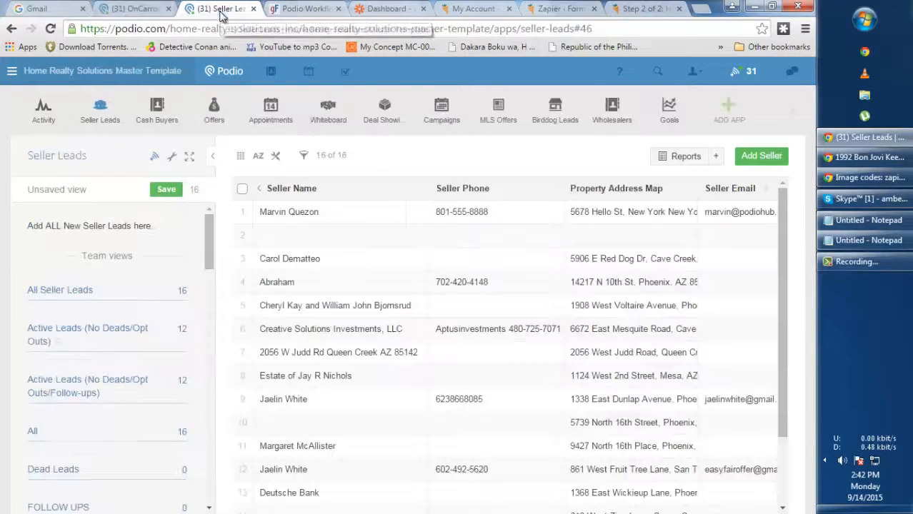
pyautogui.click(98, 113)
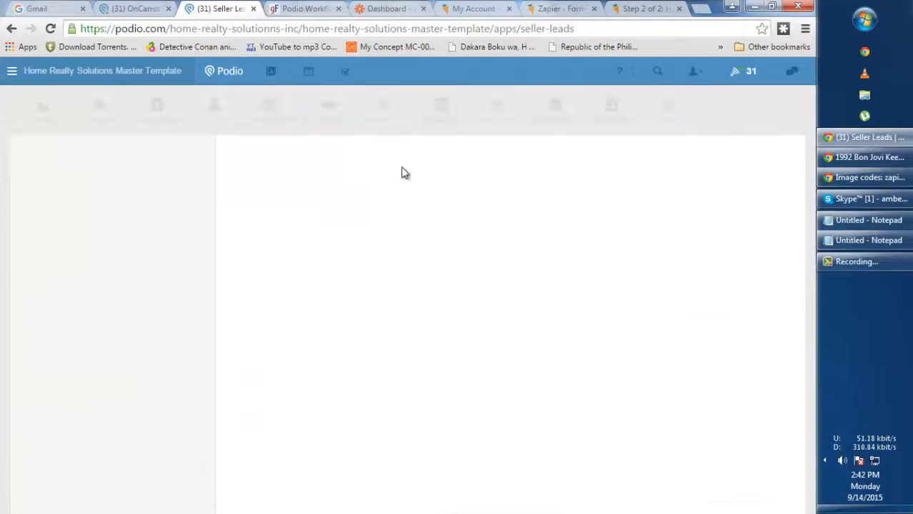
# Open the new test seller in Seller Leads to verify its phone, address and size
pyautogui.click(361, 214)
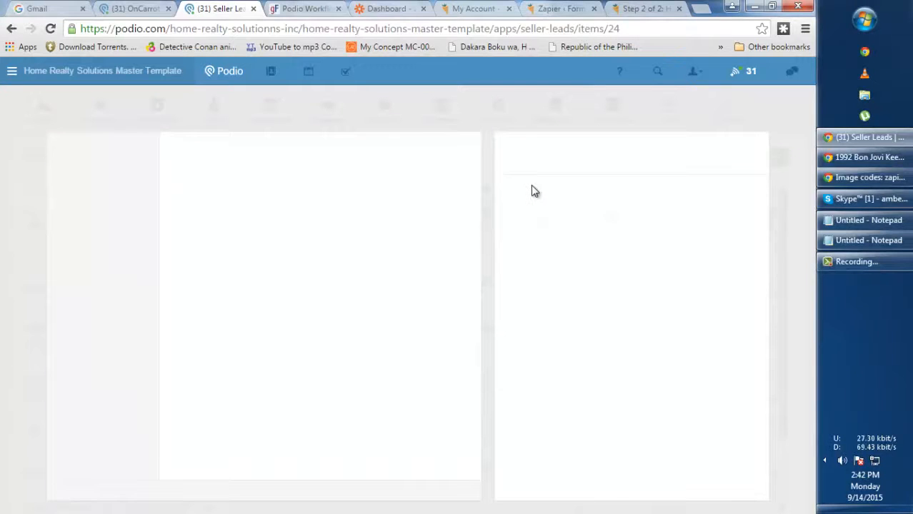
pyautogui.scroll(1, 611, 259)
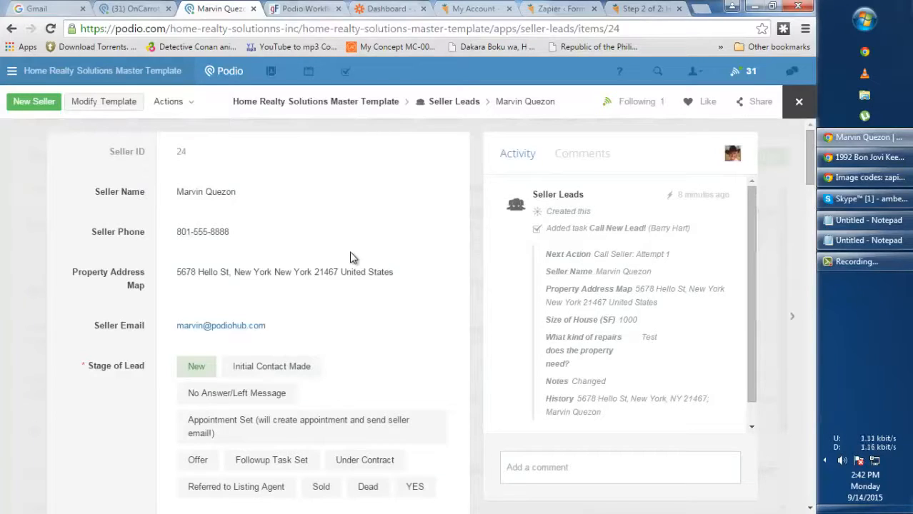
pyautogui.scroll(-8, 365, 261)
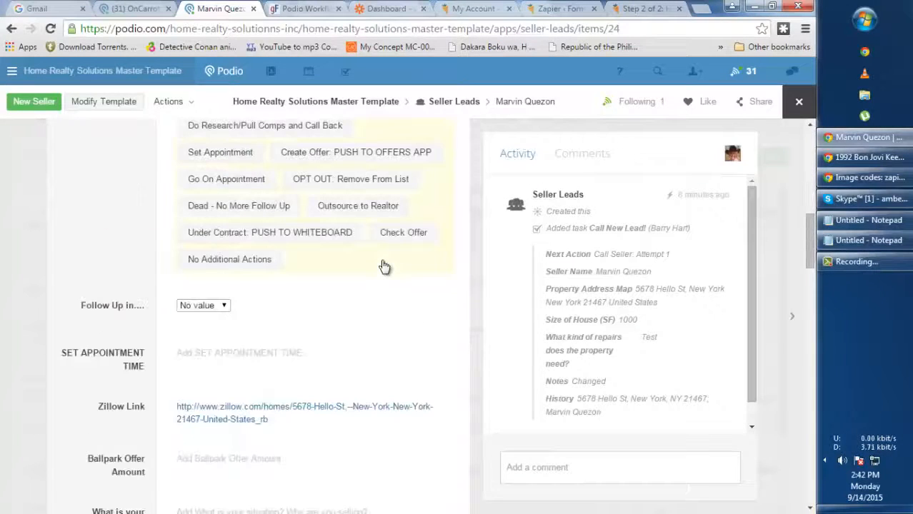
pyautogui.scroll(-10, 382, 266)
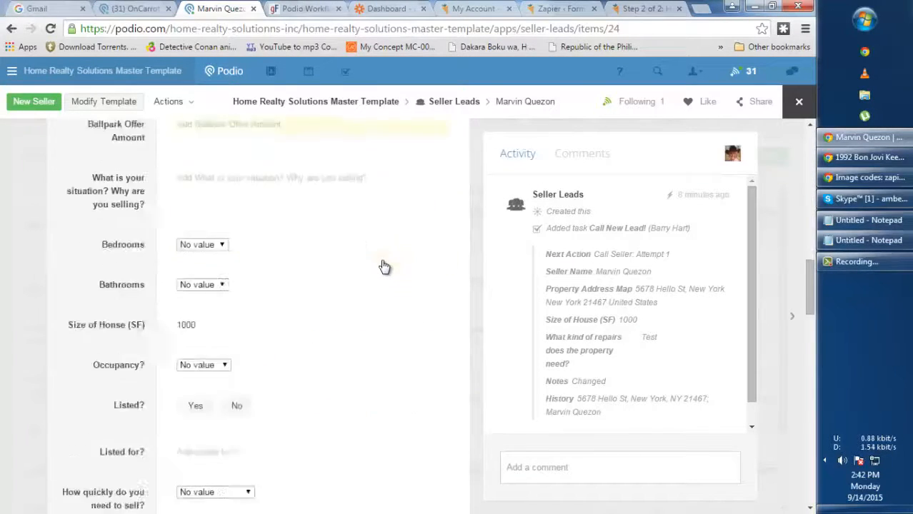
pyautogui.click(793, 103)
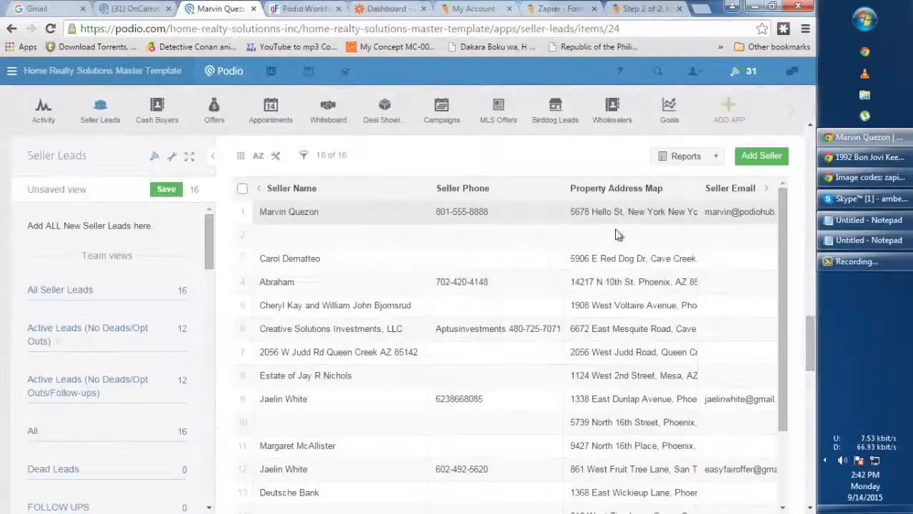
pyautogui.click(132, 8)
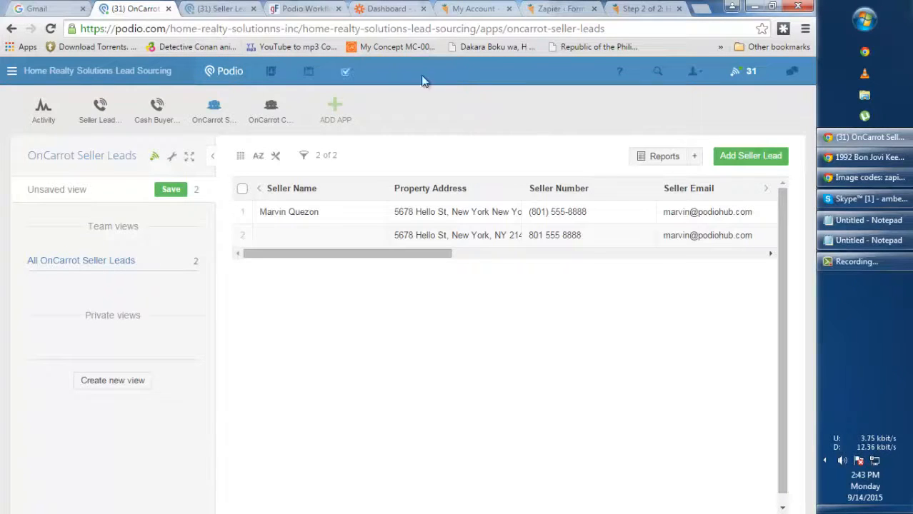
pyautogui.click(212, 10)
pyautogui.click(40, 114)
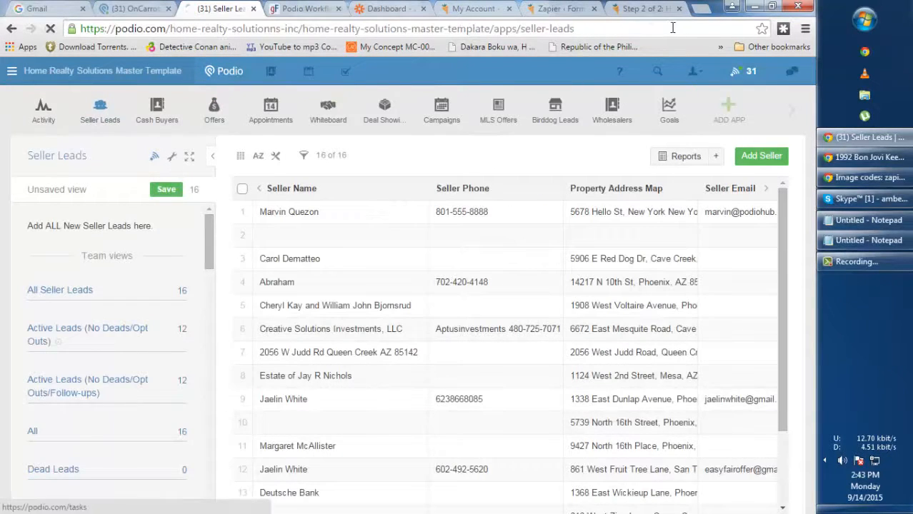
# Return to the seller form's first page and change the property address's house number and street
pyautogui.click(646, 9)
pyautogui.scroll(5, 530, 188)
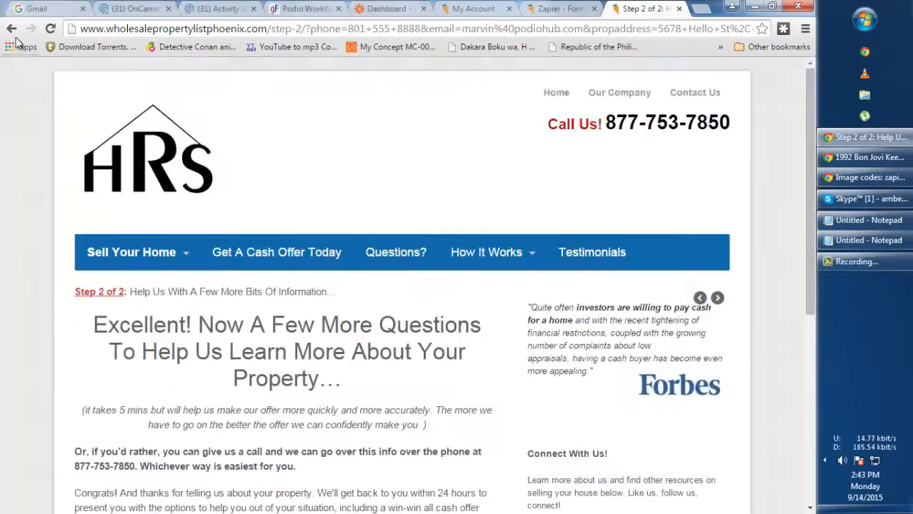
pyautogui.rightClick(12, 33)
pyautogui.click(25, 65)
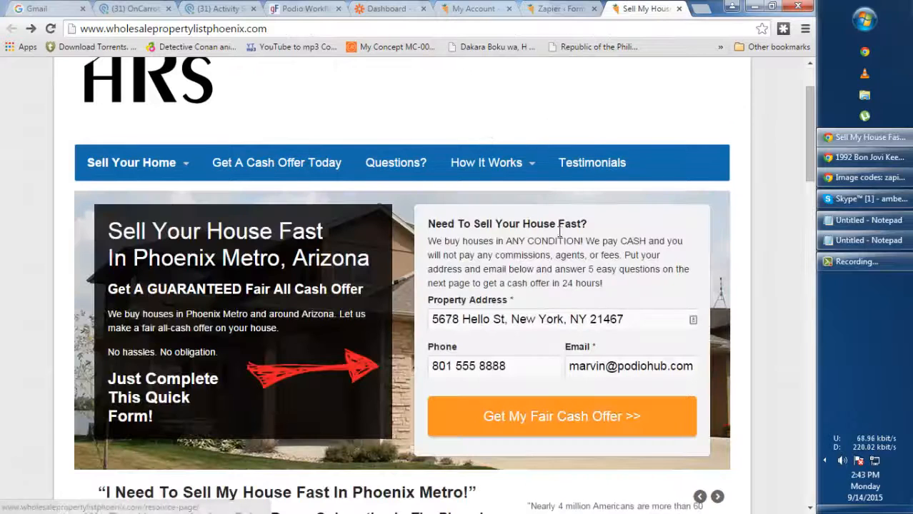
pyautogui.doubleClick(458, 319)
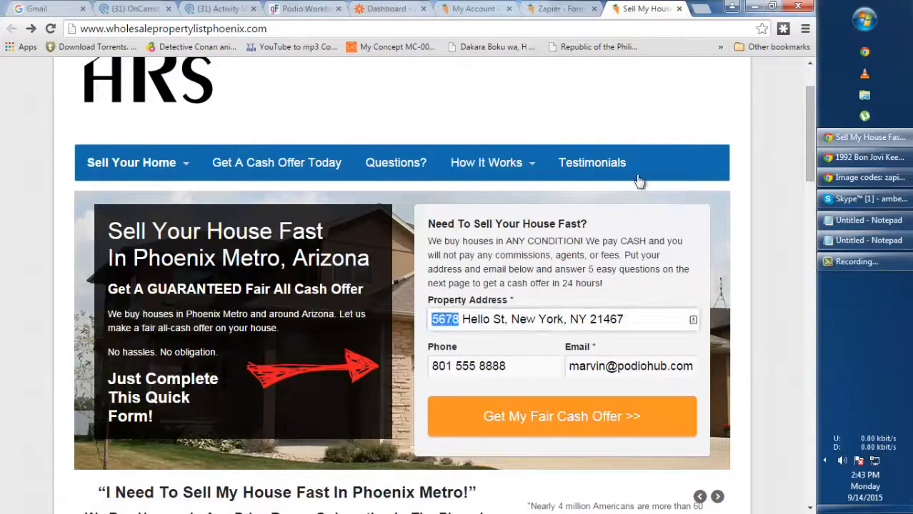
pyautogui.write('1234')
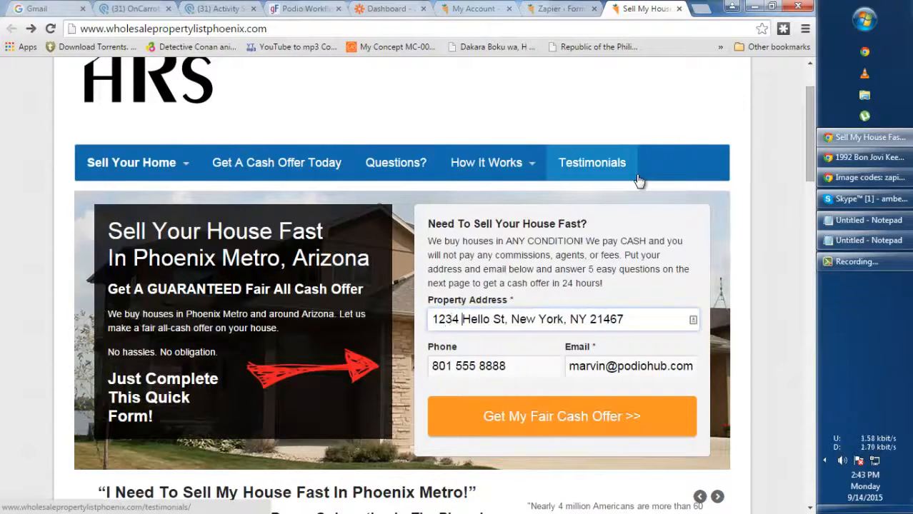
pyautogui.press('Delete')
pyautogui.press('Delete')
pyautogui.press('Delete')
pyautogui.press('Delete')
pyautogui.press('Delete')
pyautogui.write('Mai')
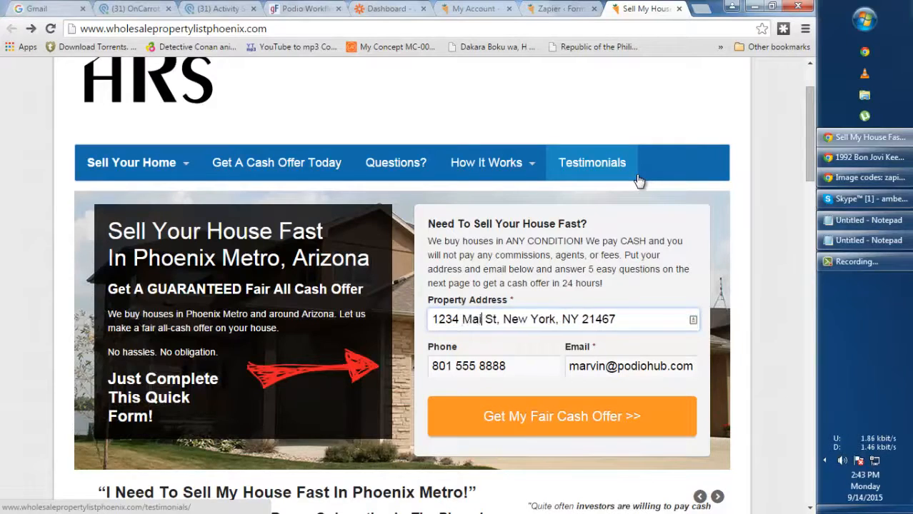
pyautogui.write('n')
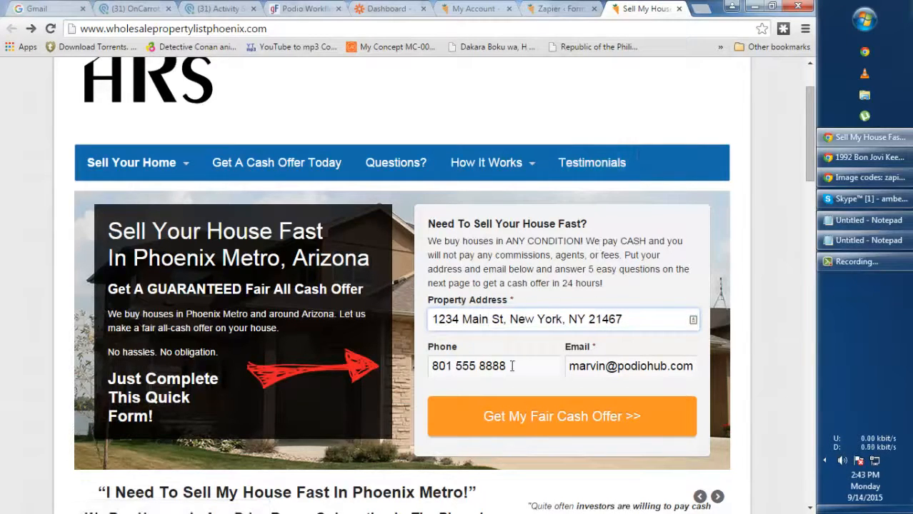
# Enter a new phone number, submit the form, and reload OnCarrot Seller Leads in Podio
pyautogui.moveTo(512, 366); pyautogui.dragTo(379, 371)
pyautogui.write('88')
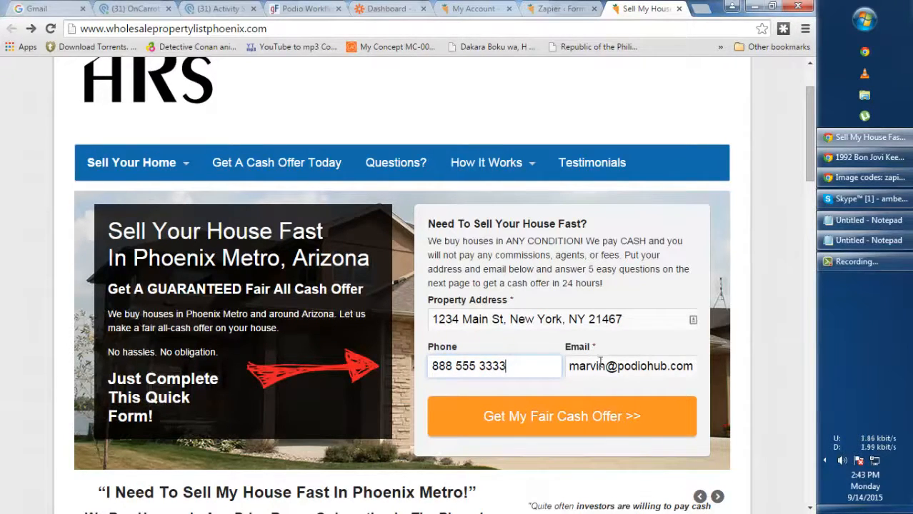
pyautogui.scroll(-1, 629, 359)
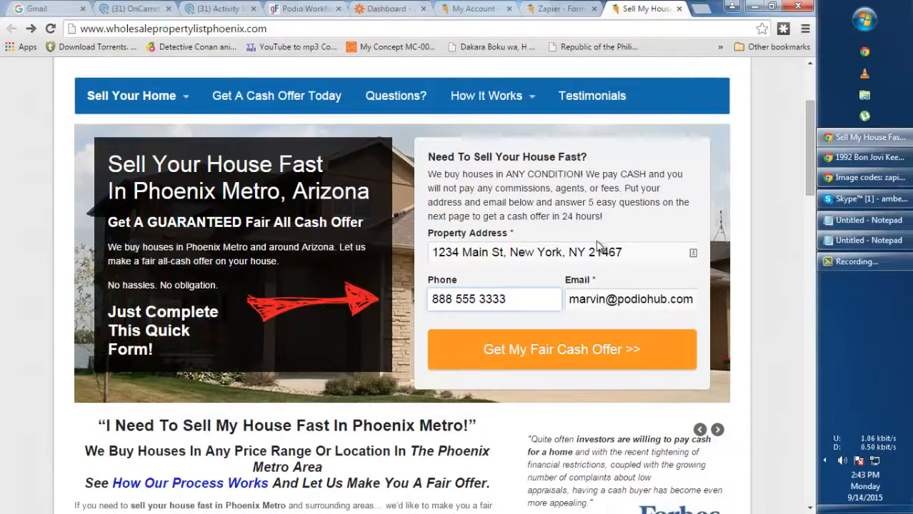
pyautogui.click(540, 355)
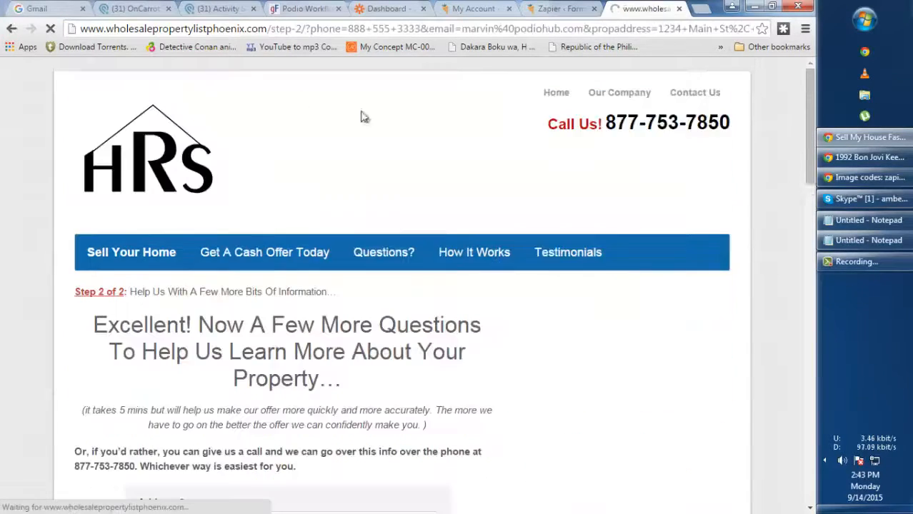
pyautogui.click(131, 10)
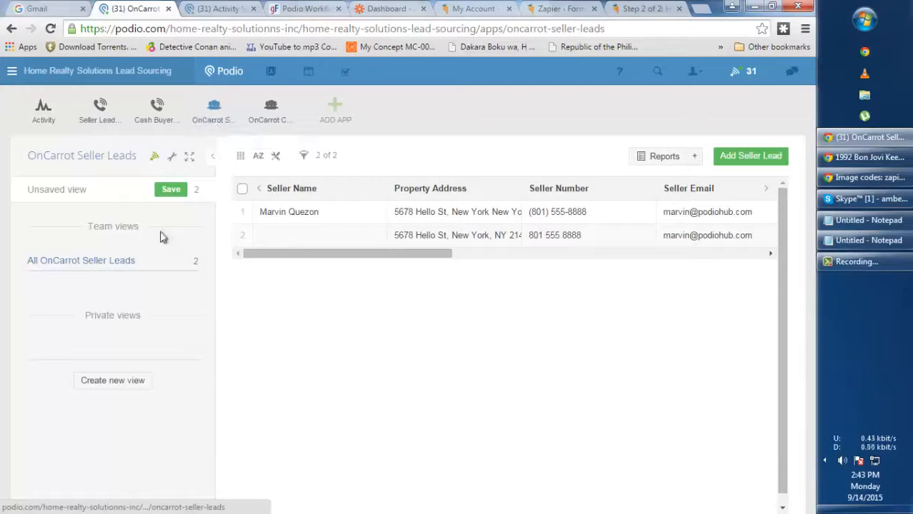
pyautogui.click(215, 122)
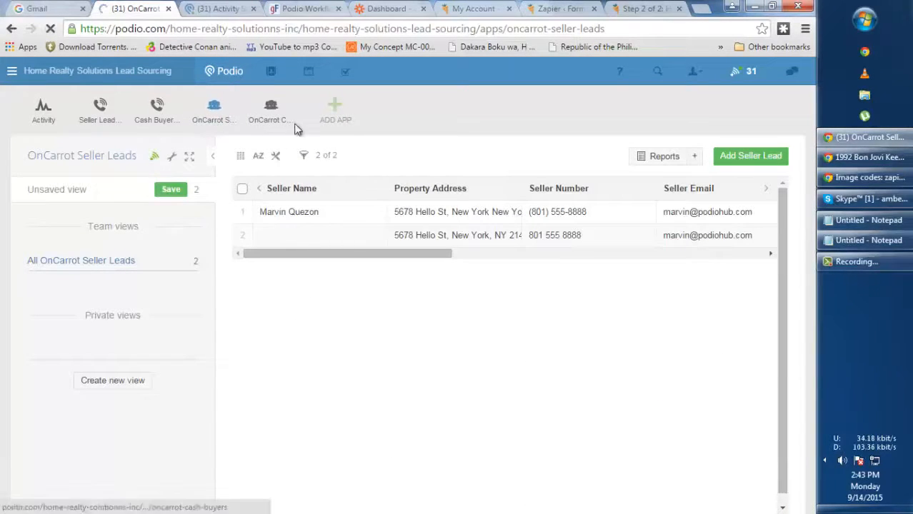
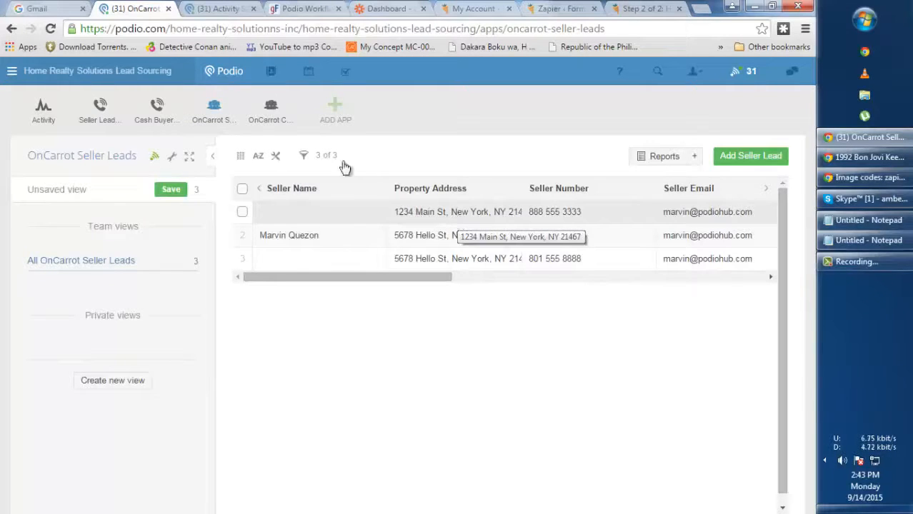
# Reload the Master Template Seller Leads app until it lists 17 leads, with the new web-form lead on top
pyautogui.click(207, 8)
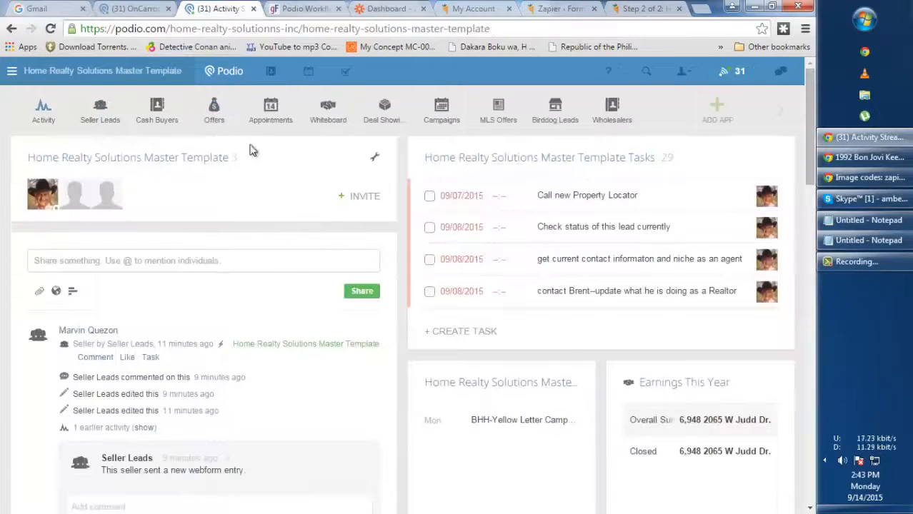
pyautogui.click(98, 113)
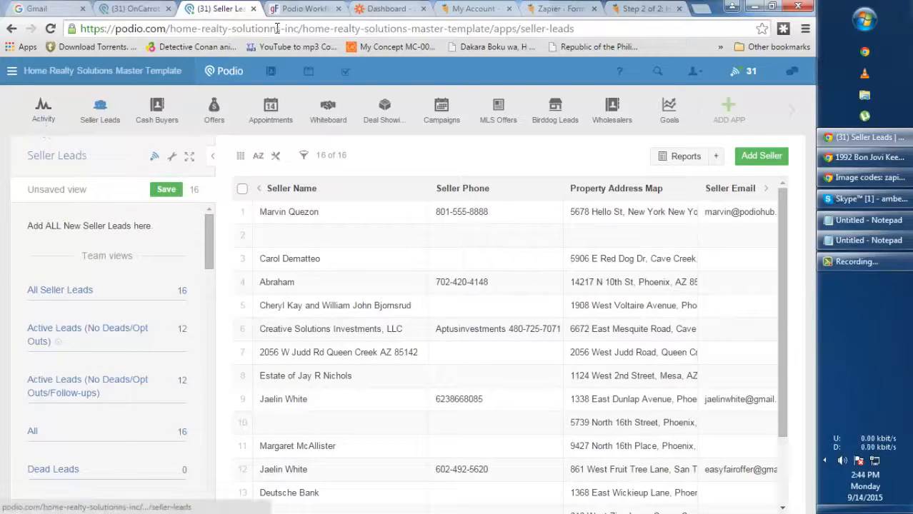
pyautogui.click(42, 120)
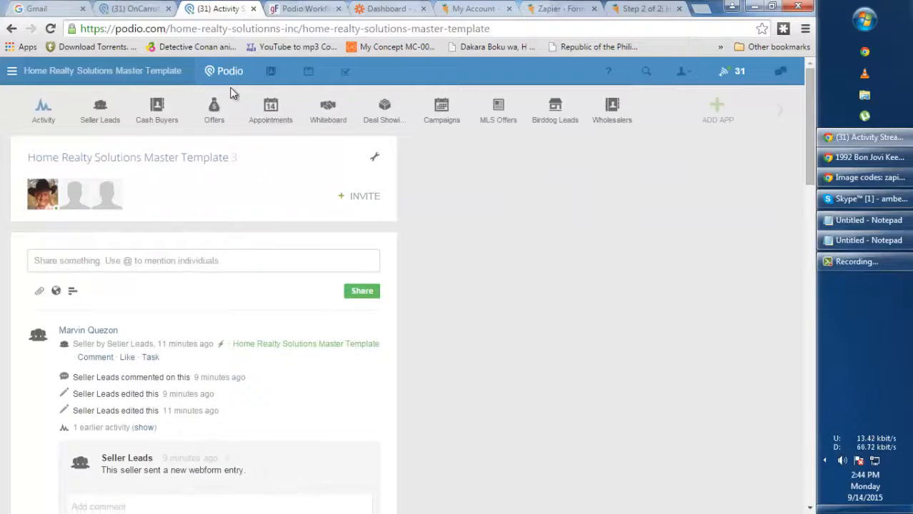
pyautogui.click(99, 118)
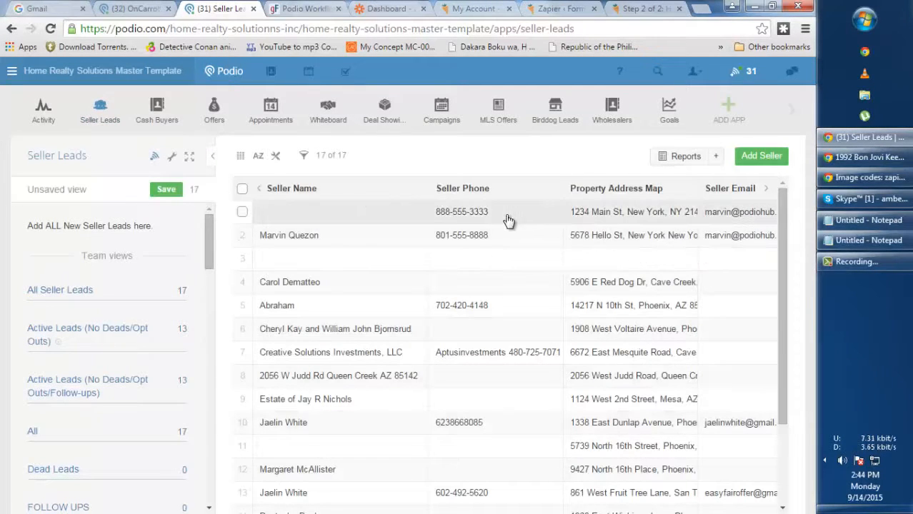
# Review the new lead's record (item 25), then go back to the web form's Step 2 page
pyautogui.click(507, 220)
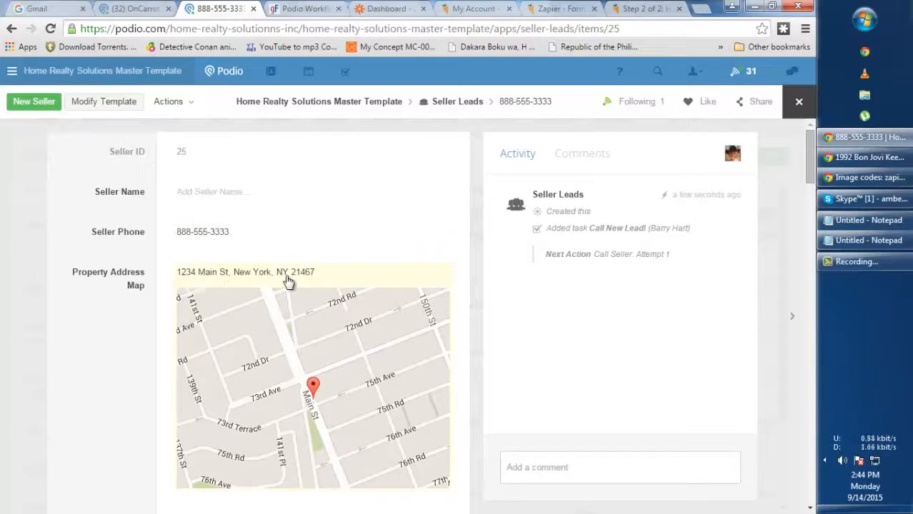
pyautogui.scroll(-4, 367, 274)
pyautogui.scroll(-10, 367, 274)
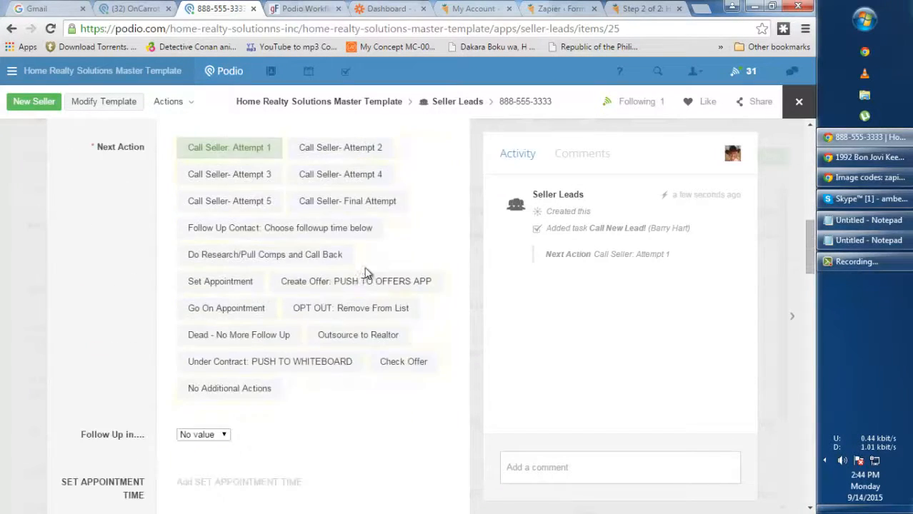
pyautogui.scroll(-15, 340, 277)
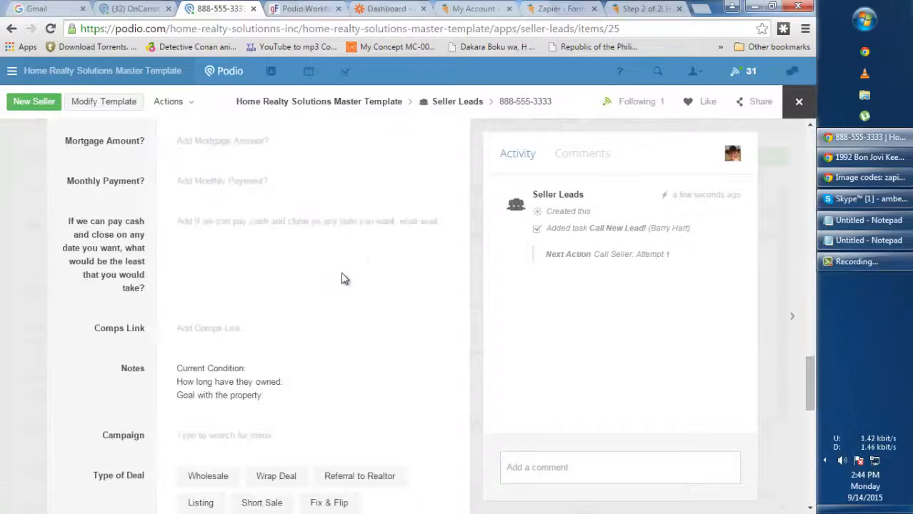
pyautogui.scroll(1, 347, 278)
pyautogui.scroll(-2, 338, 310)
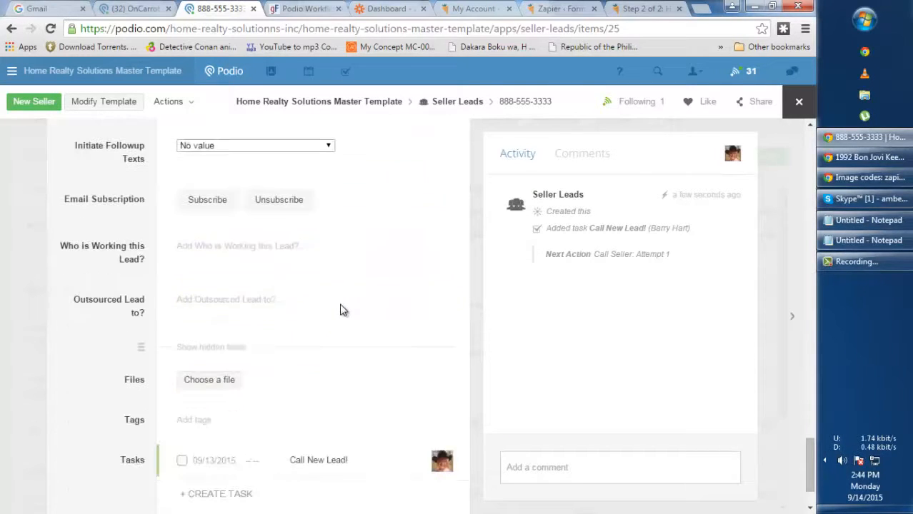
pyautogui.scroll(15, 379, 288)
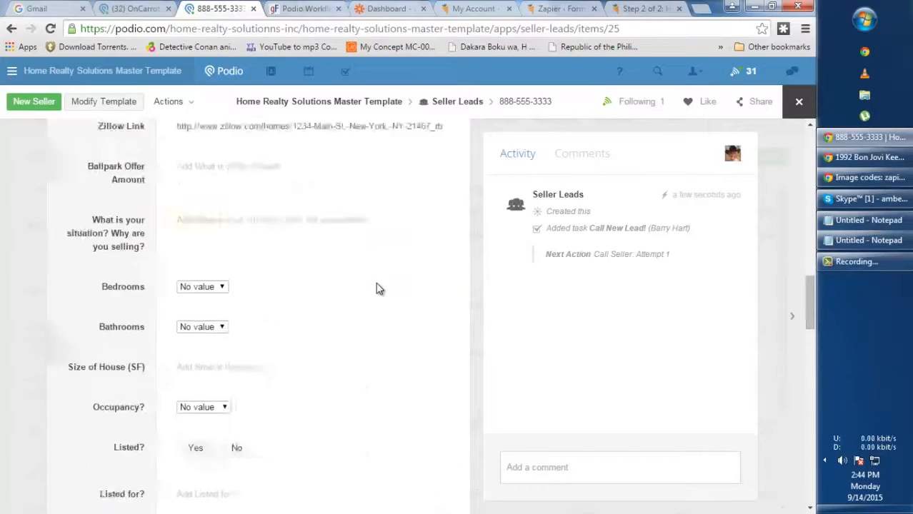
pyautogui.scroll(12, 378, 289)
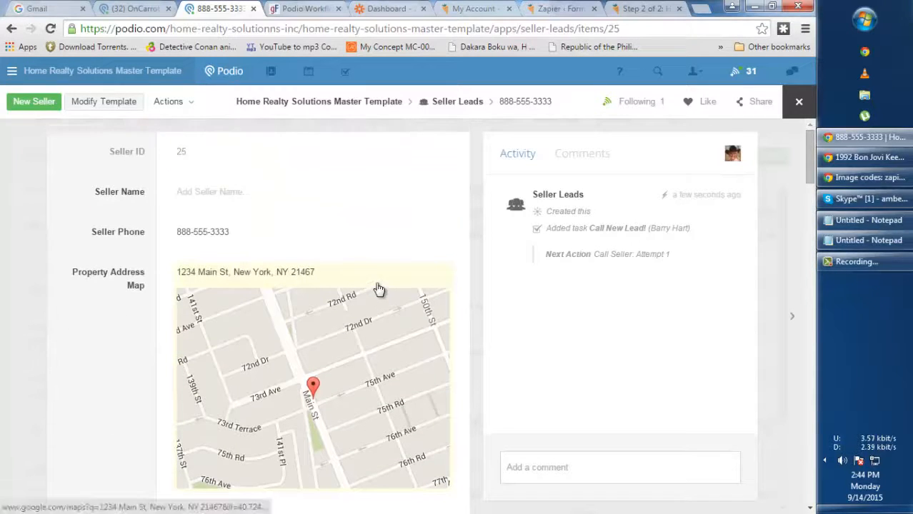
pyautogui.scroll(-2, 379, 288)
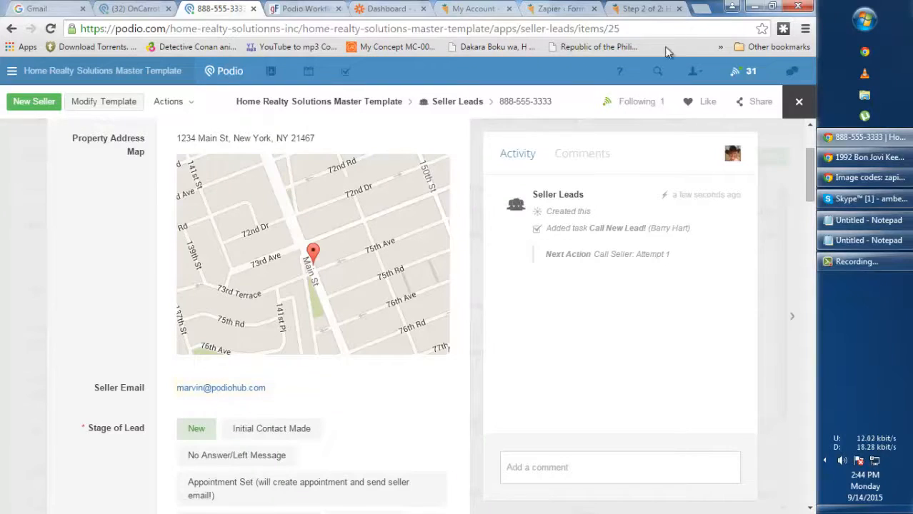
pyautogui.click(647, 8)
pyautogui.scroll(-4, 282, 326)
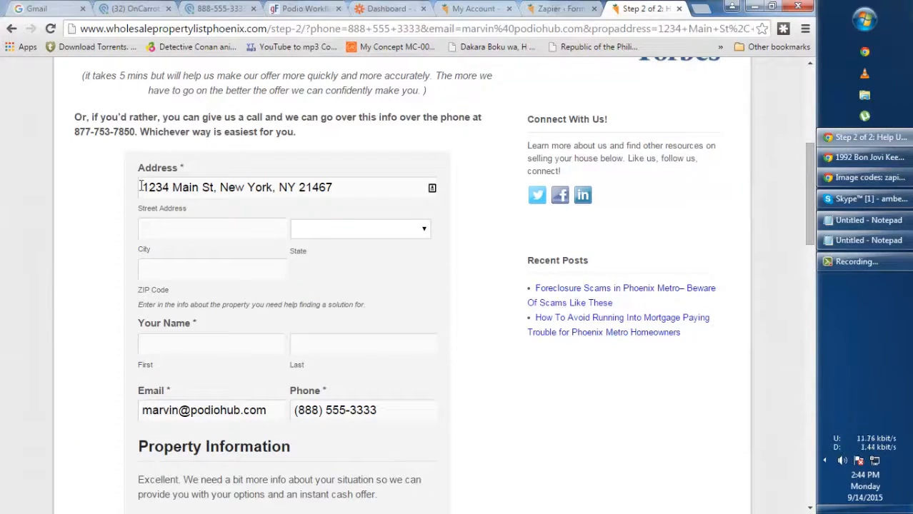
# Move 'New York' from the address into City and select New York as the State
pyautogui.moveTo(141, 186); pyautogui.dragTo(270, 187)
pyautogui.hotkey('ctrl', 'x')
pyautogui.click(198, 228)
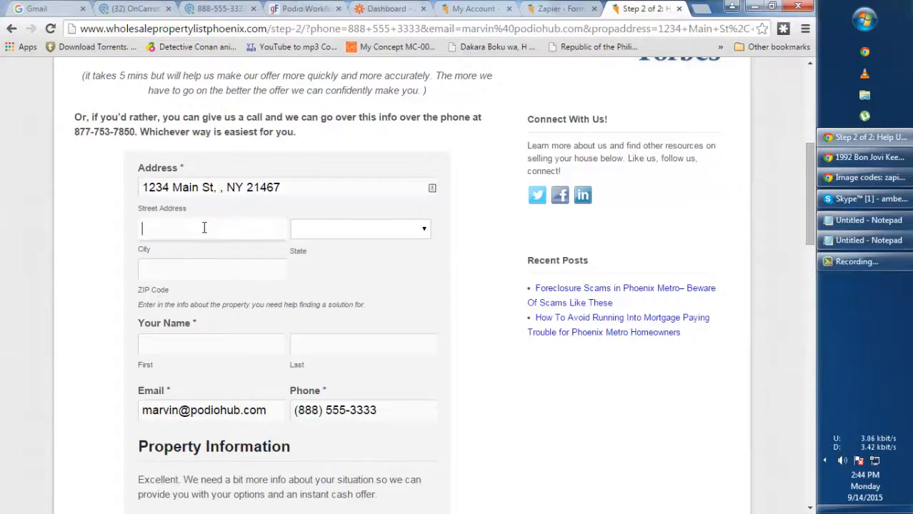
pyautogui.hotkey('ctrl', 'v')
pyautogui.click(344, 227)
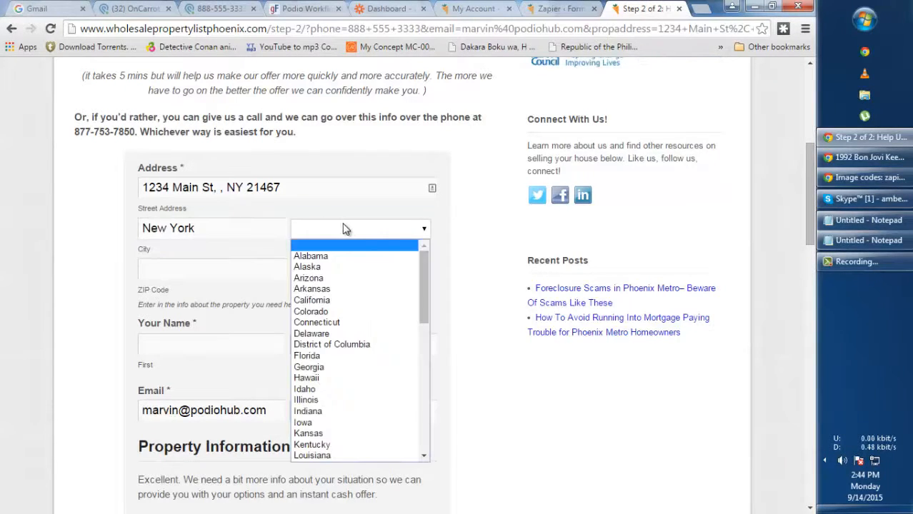
pyautogui.write('new')
pyautogui.scroll(-3, 343, 342)
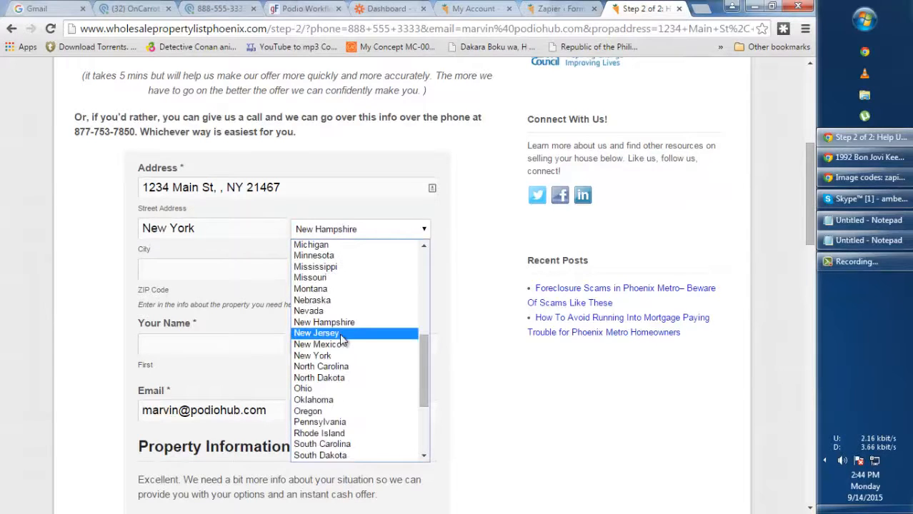
pyautogui.click(335, 356)
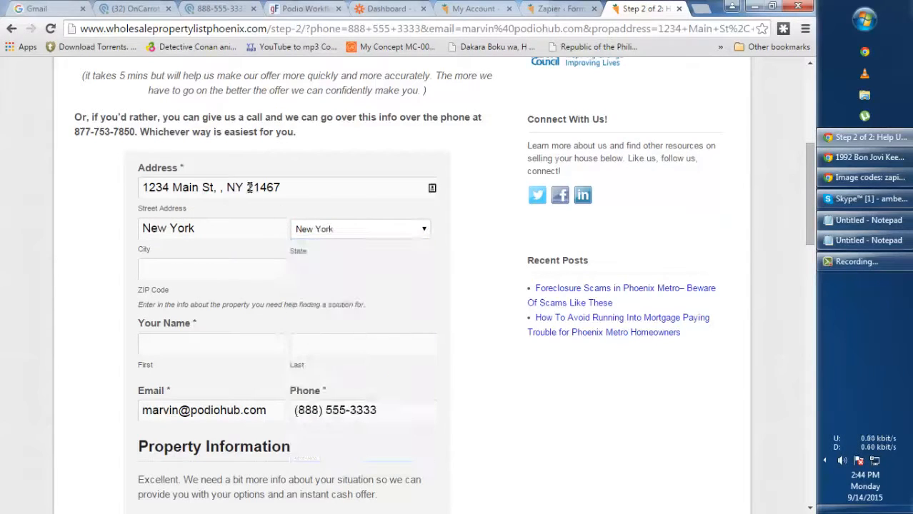
# Move 21467 into ZIP Code and delete the leftover text so the address reads 1234 Main St
pyautogui.moveTo(249, 187); pyautogui.dragTo(331, 186)
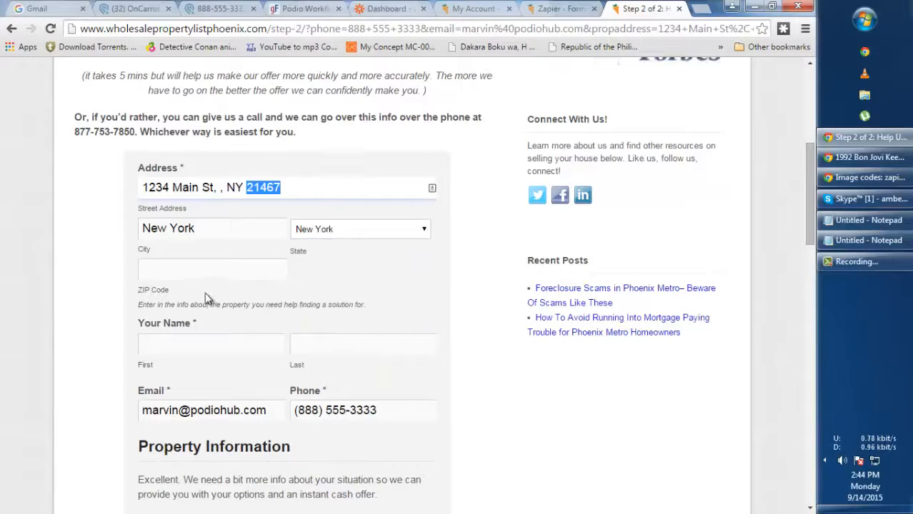
pyautogui.hotkey('ctrl', 'x')
pyautogui.click(207, 270)
pyautogui.hotkey('ctrl', 'v')
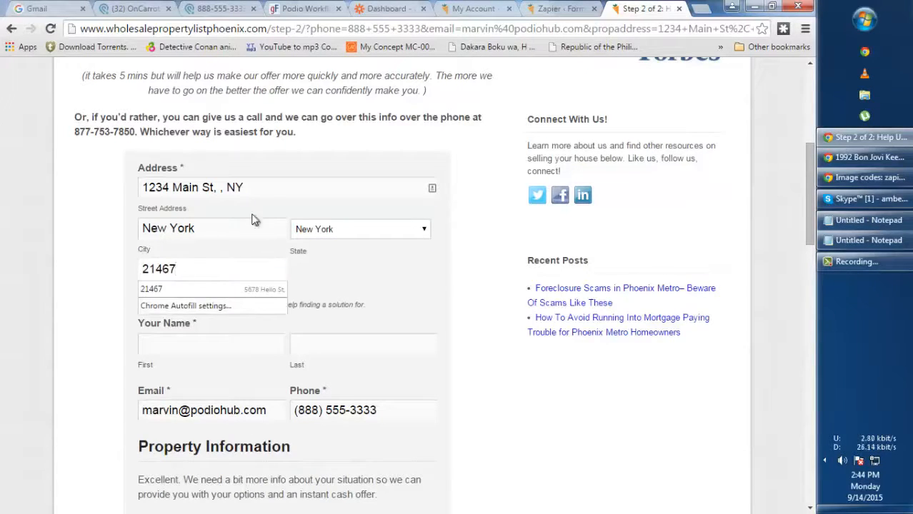
pyautogui.click(219, 191)
pyautogui.moveTo(216, 190); pyautogui.dragTo(303, 186)
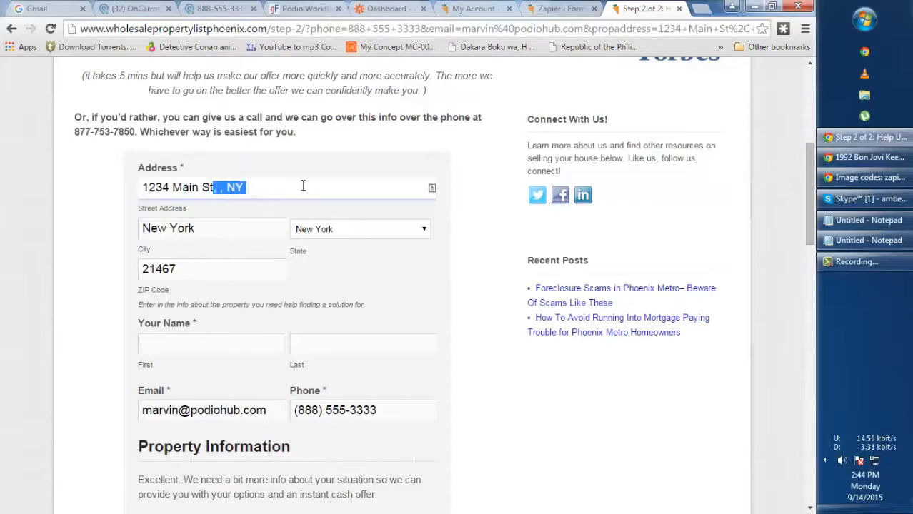
pyautogui.press('BackSpace')
pyautogui.click(438, 276)
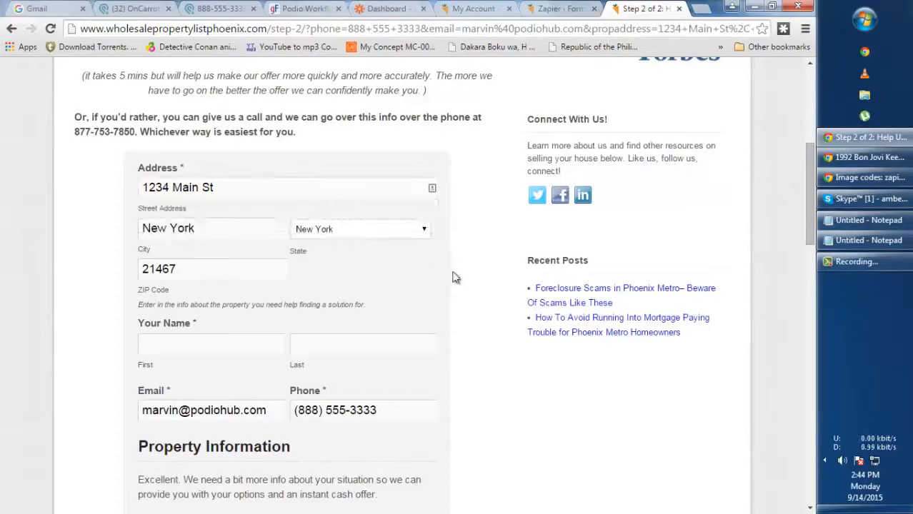
pyautogui.scroll(-1, 429, 315)
pyautogui.click(246, 275)
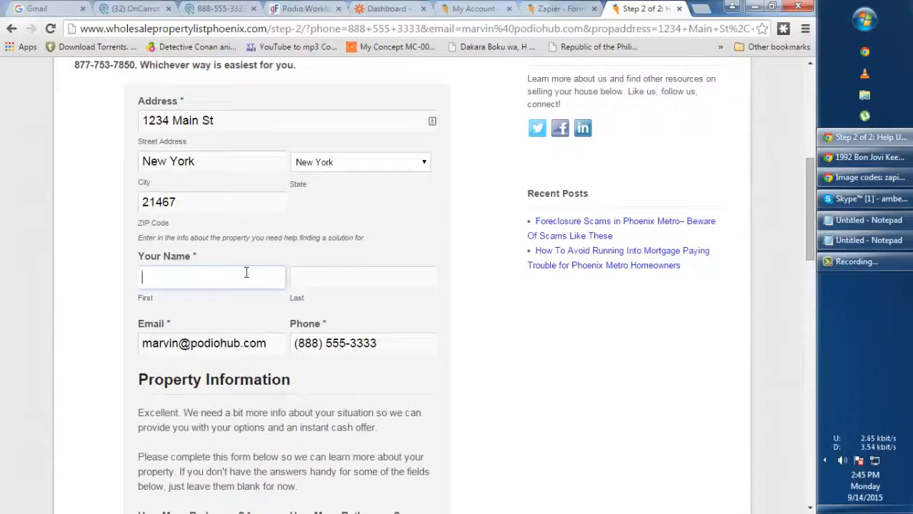
# Finish the seller's last name and undo an accidental move of the phone number into Email
pyautogui.press('Tab')
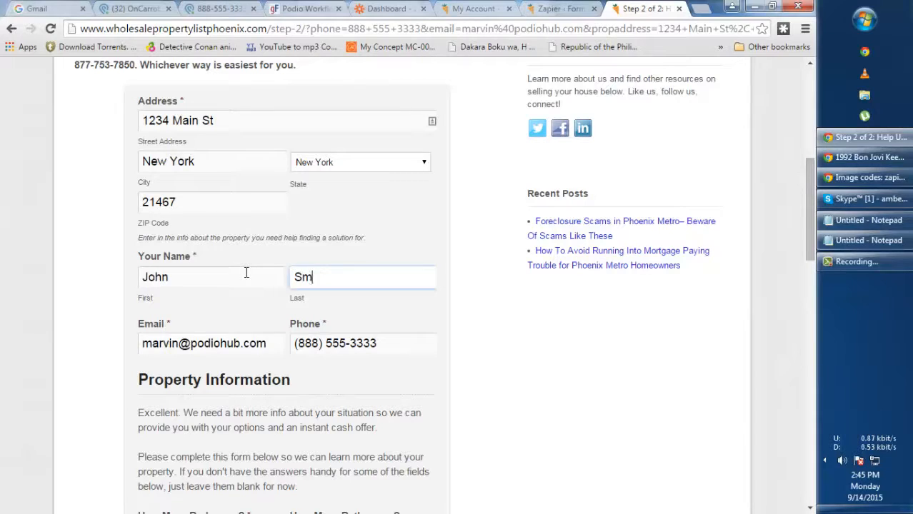
pyautogui.click(514, 354)
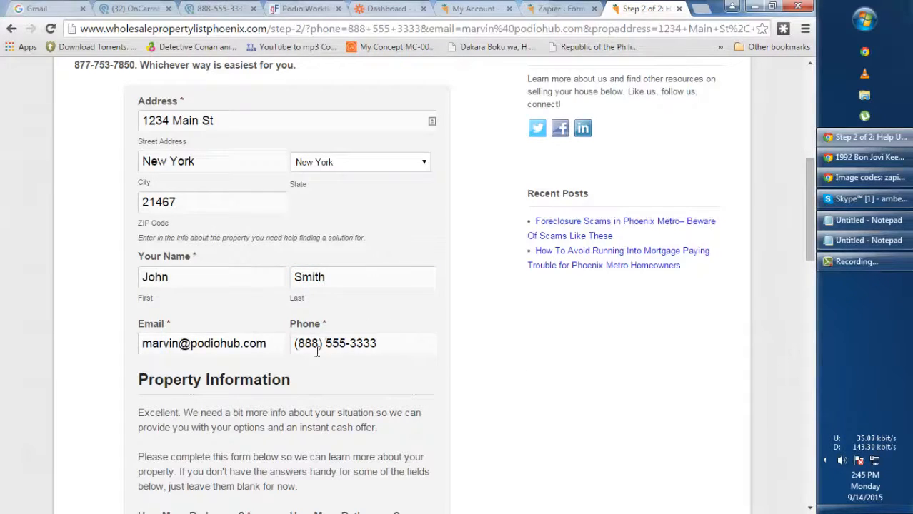
pyautogui.scroll(-2, 317, 350)
pyautogui.moveTo(391, 213); pyautogui.dragTo(241, 215)
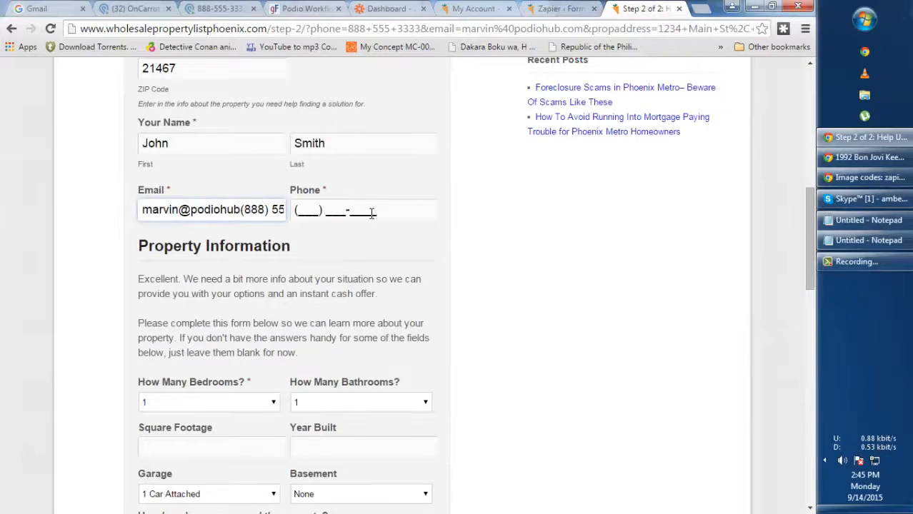
pyautogui.hotkey('ctrl', 'z')
pyautogui.click(498, 222)
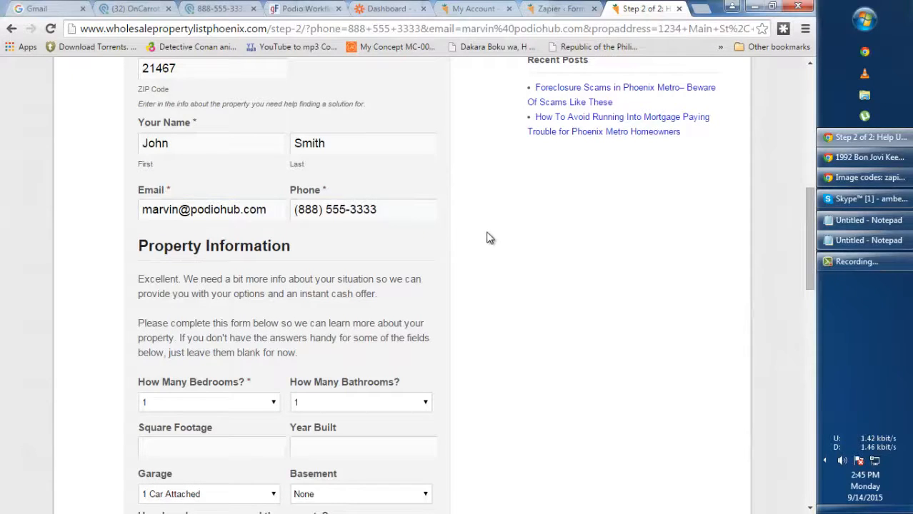
pyautogui.moveTo(408, 210)
pyautogui.mouseDown()
pyautogui.moveTo(345, 210)
pyautogui.moveTo(420, 214)
pyautogui.mouseUp()
pyautogui.click(407, 214)
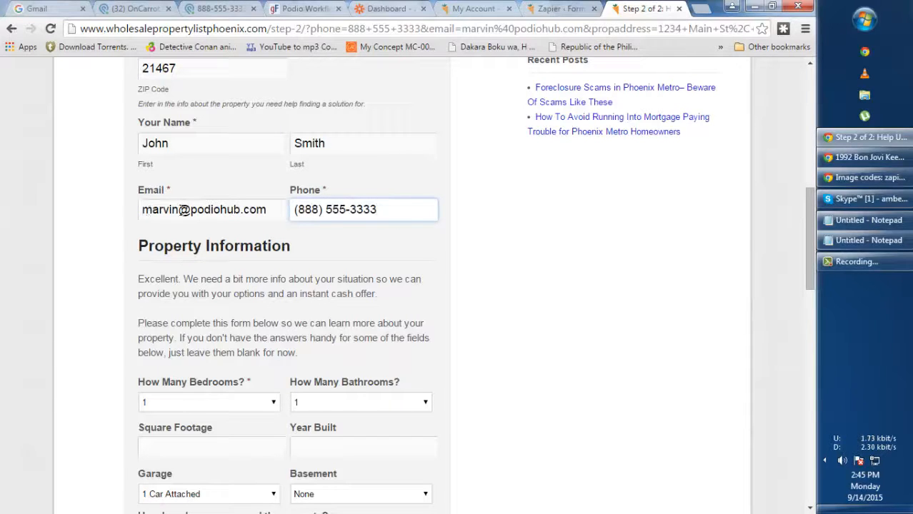
pyautogui.scroll(-1, 292, 349)
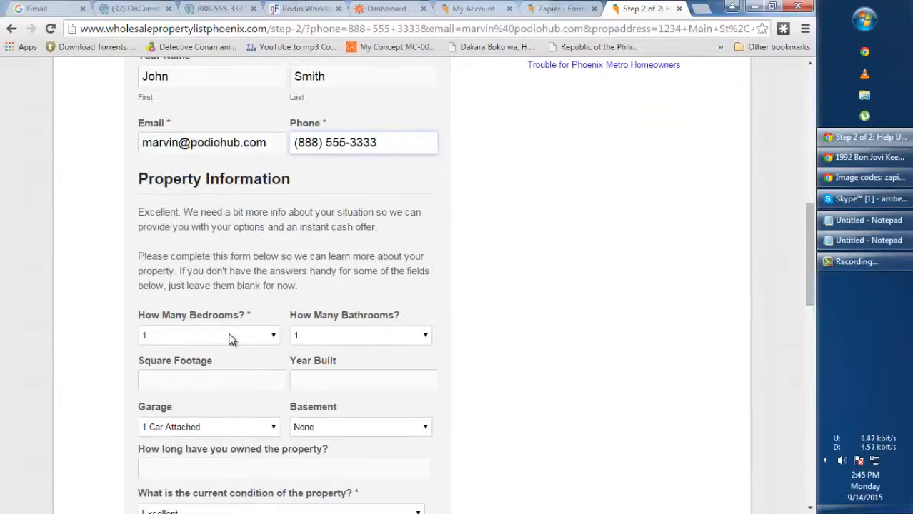
# Set Bedrooms to 5, Bathrooms to 2, square footage 5000 and year built 1900
pyautogui.click(230, 336)
pyautogui.click(172, 390)
pyautogui.click(361, 343)
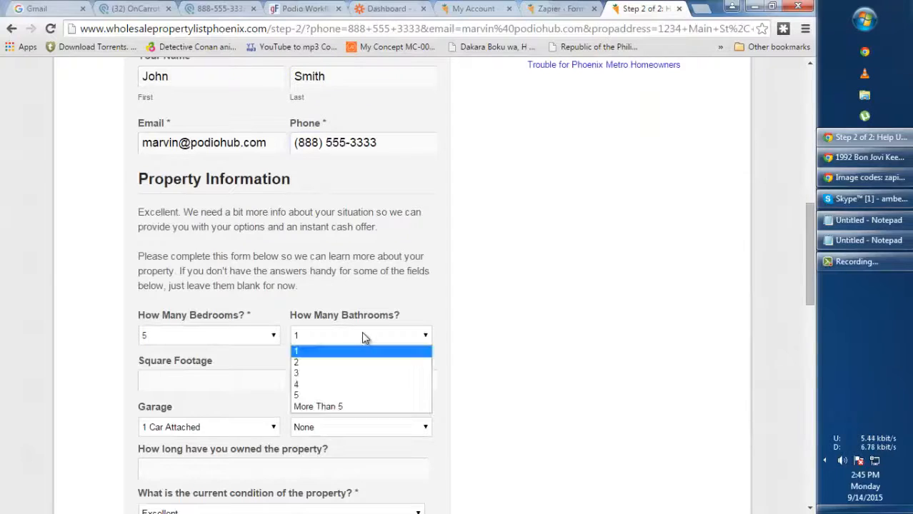
pyautogui.click(315, 360)
pyautogui.scroll(-2, 521, 345)
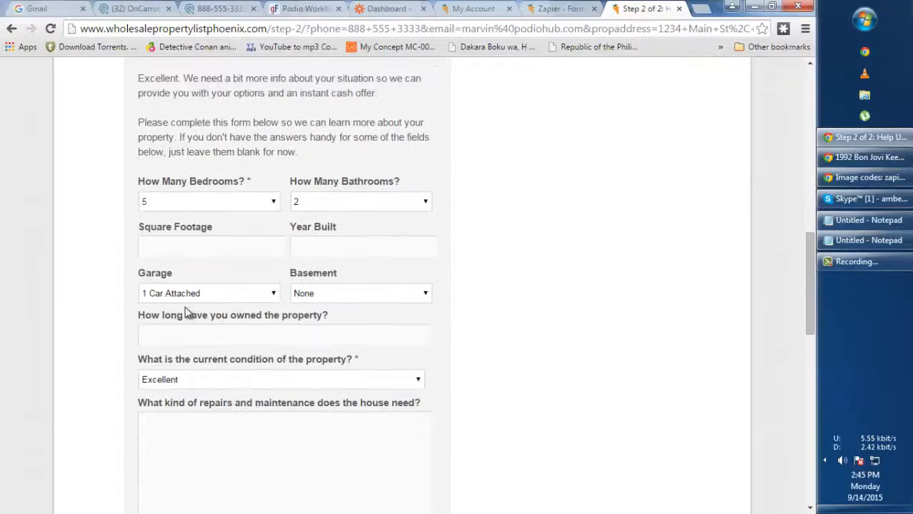
pyautogui.click(196, 248)
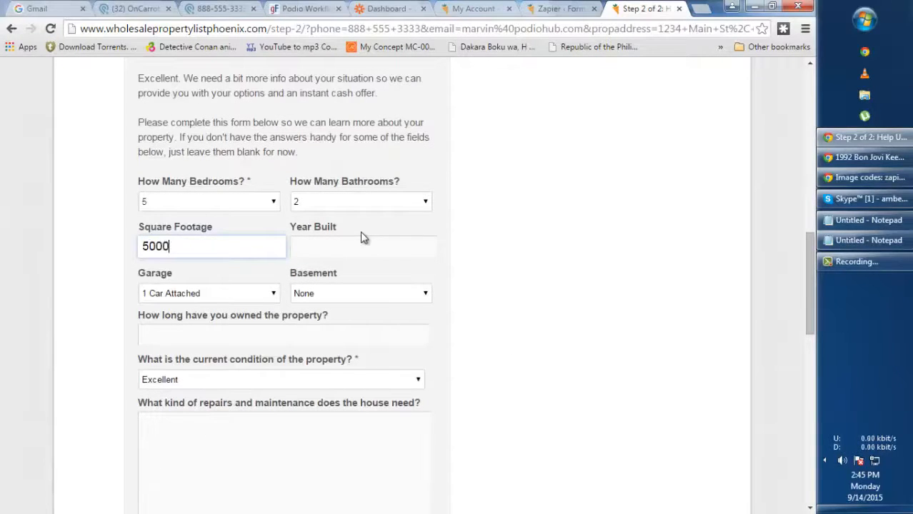
pyautogui.click(374, 248)
pyautogui.write('1900')
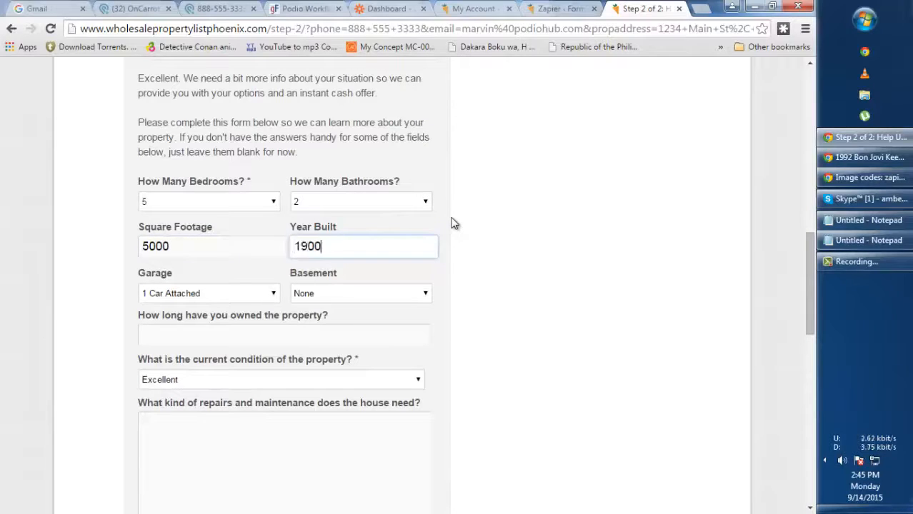
# Set Basement to Crawl Space, ownership length 'Since 1900', and property condition Terrible
pyautogui.scroll(-1, 524, 239)
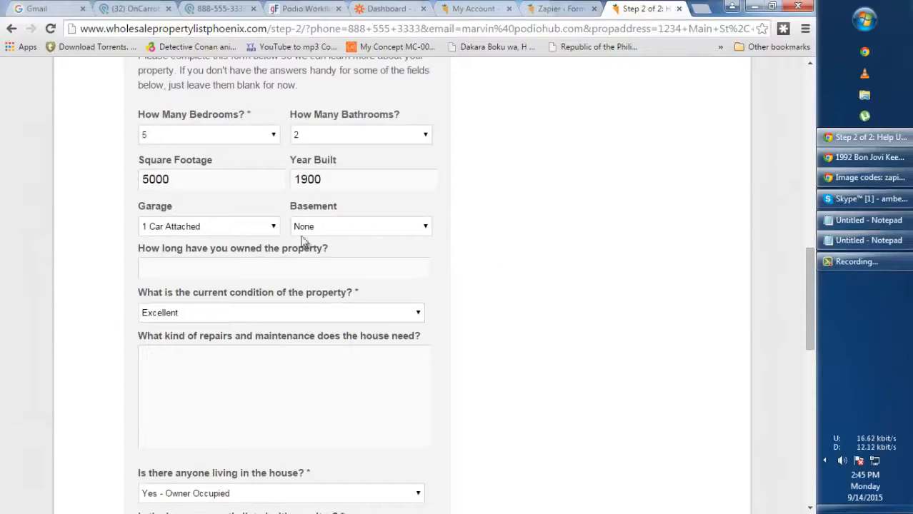
pyautogui.click(332, 229)
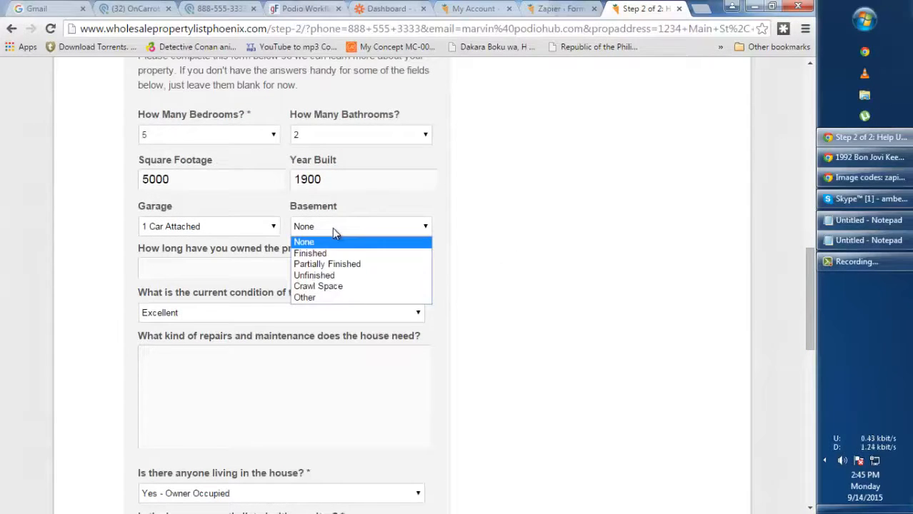
pyautogui.click(336, 286)
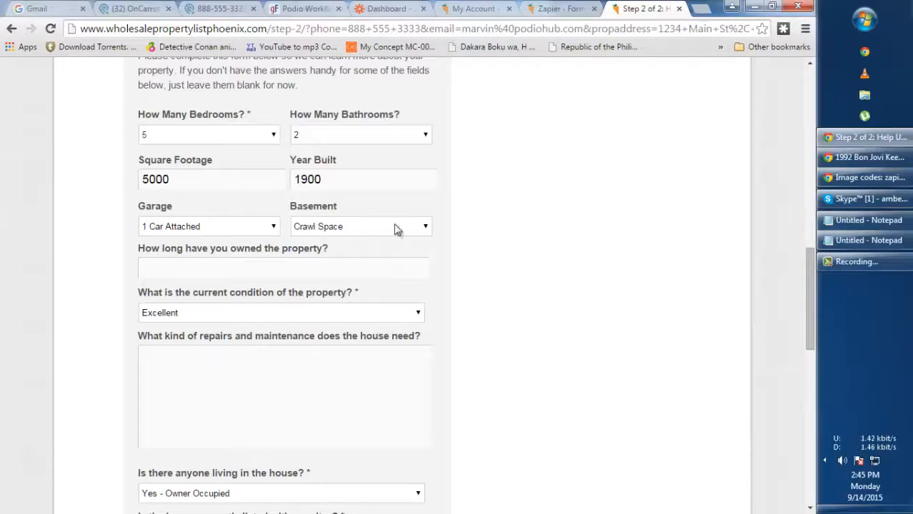
pyautogui.click(240, 266)
pyautogui.write('Since 1')
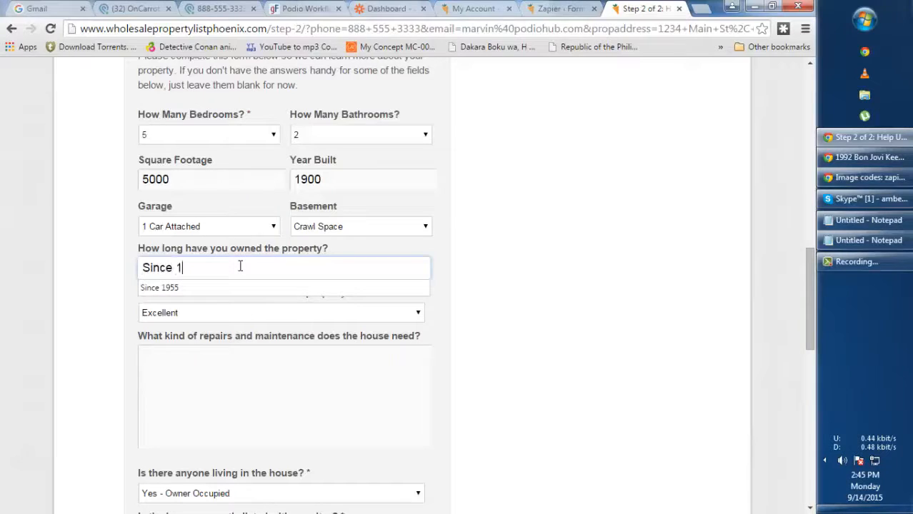
pyautogui.write('900')
pyautogui.click(490, 271)
pyautogui.scroll(-1, 285, 248)
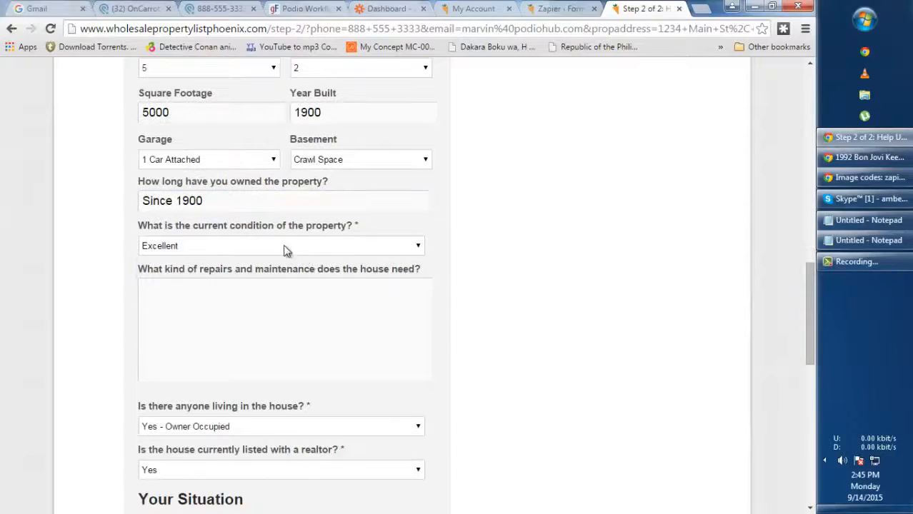
pyautogui.click(285, 248)
pyautogui.click(156, 305)
# Describe the needed repairs and enter the goal 'Is to get rid of this property.'
pyautogui.scroll(-2, 519, 254)
pyautogui.click(316, 214)
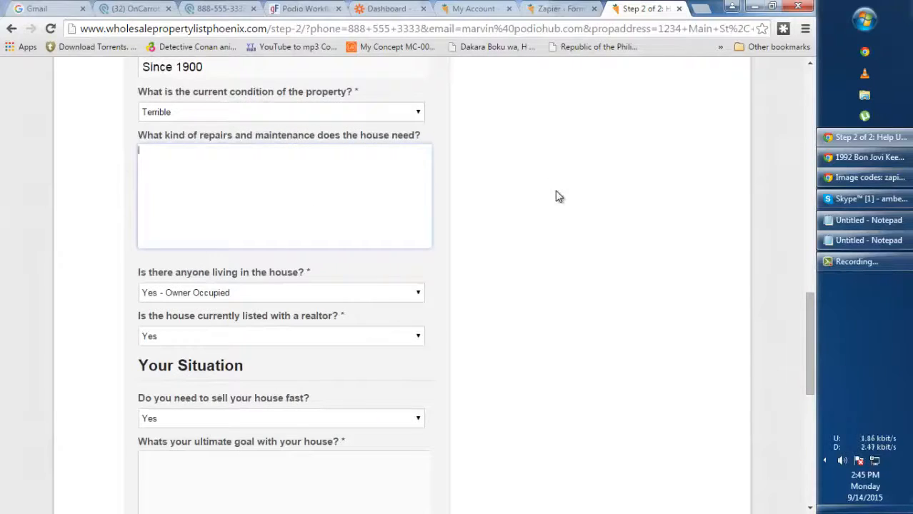
pyautogui.scroll(2, 559, 197)
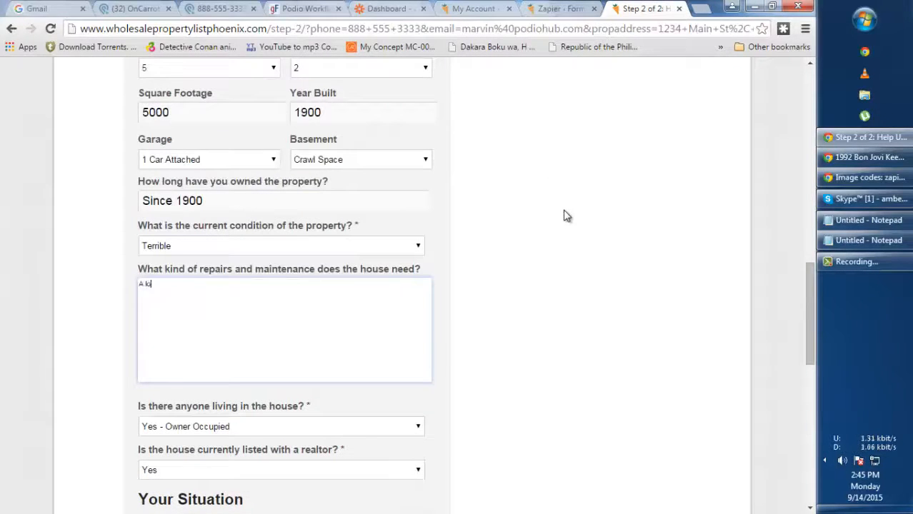
pyautogui.scroll(-3, 564, 216)
pyautogui.scroll(-1, 564, 216)
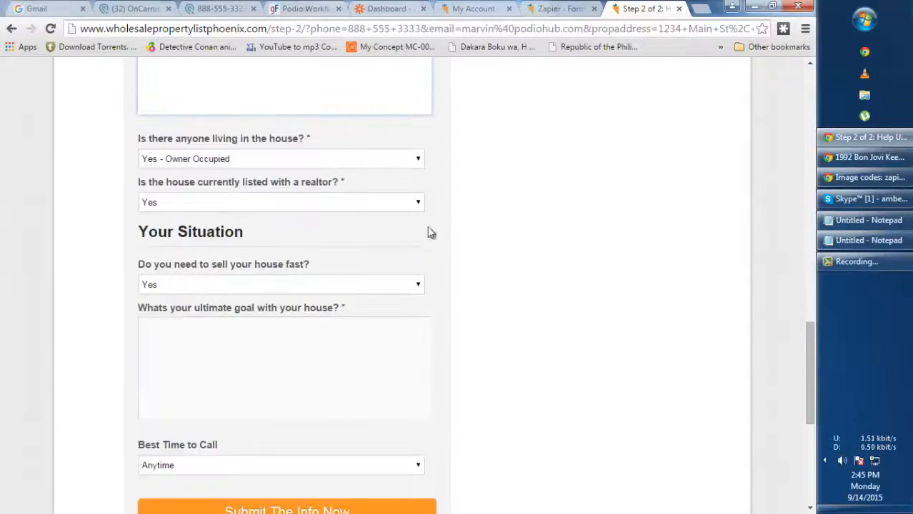
pyautogui.click(268, 342)
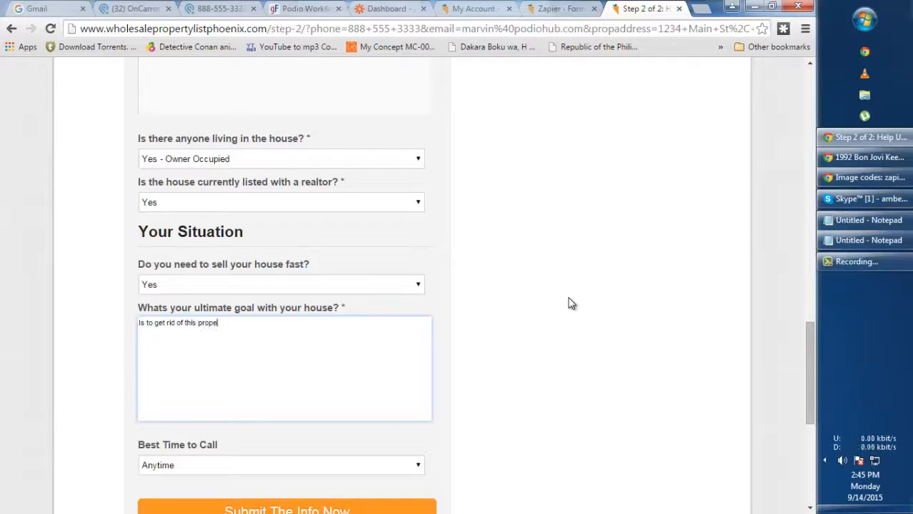
pyautogui.click(570, 275)
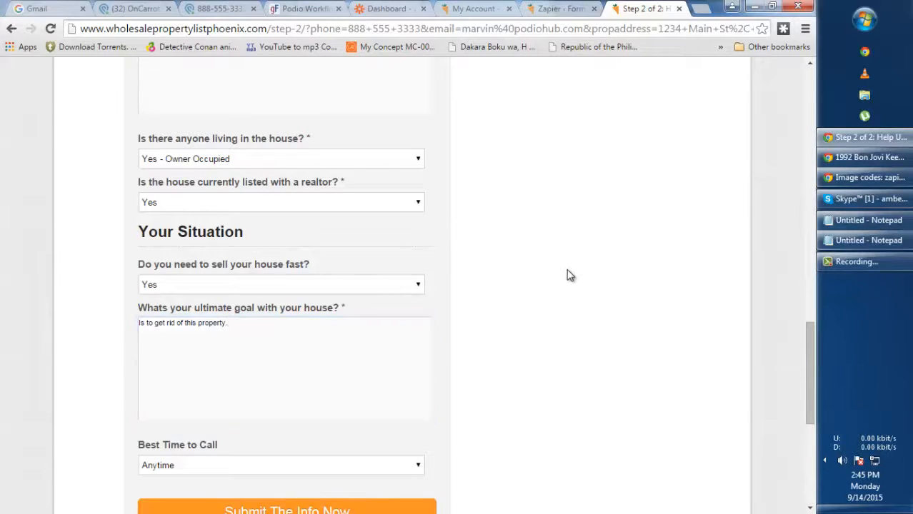
pyautogui.scroll(-5, 575, 268)
pyautogui.scroll(3, 571, 264)
pyautogui.scroll(2, 572, 256)
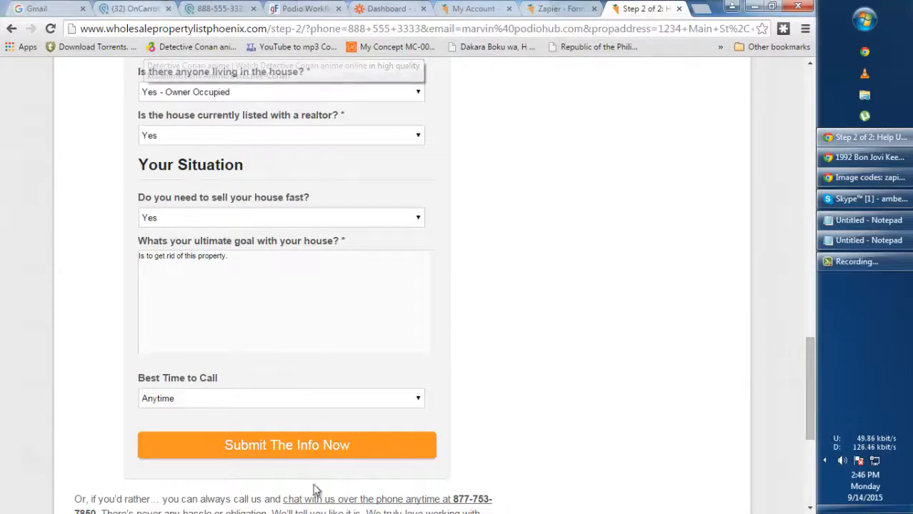
pyautogui.click(129, 10)
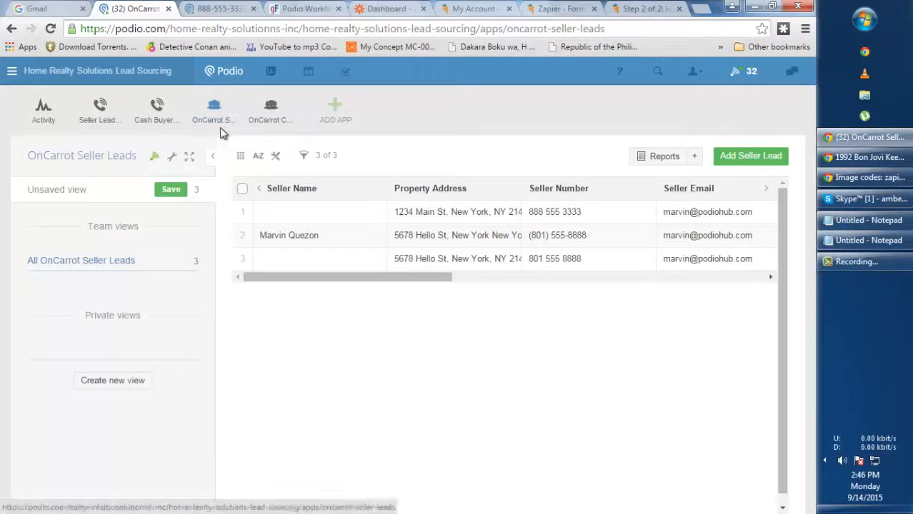
pyautogui.click(214, 10)
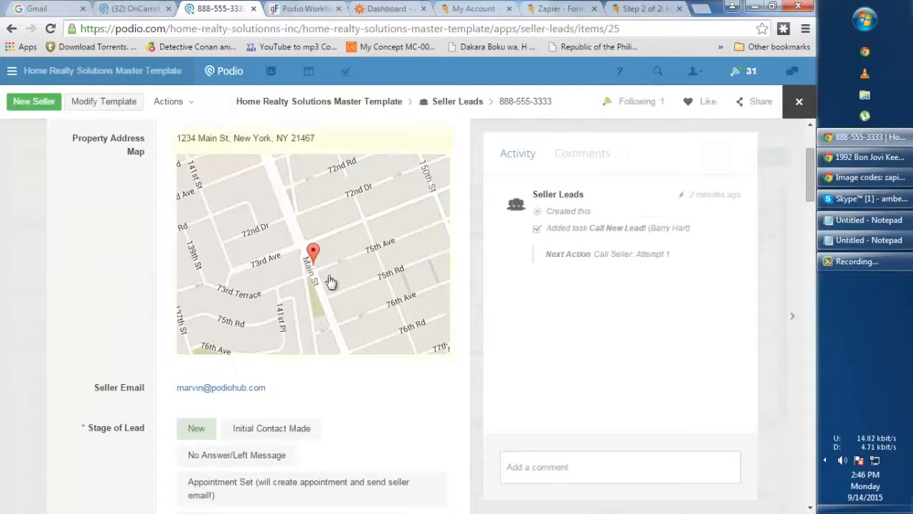
pyautogui.scroll(-3, 332, 257)
pyautogui.scroll(-2, 340, 275)
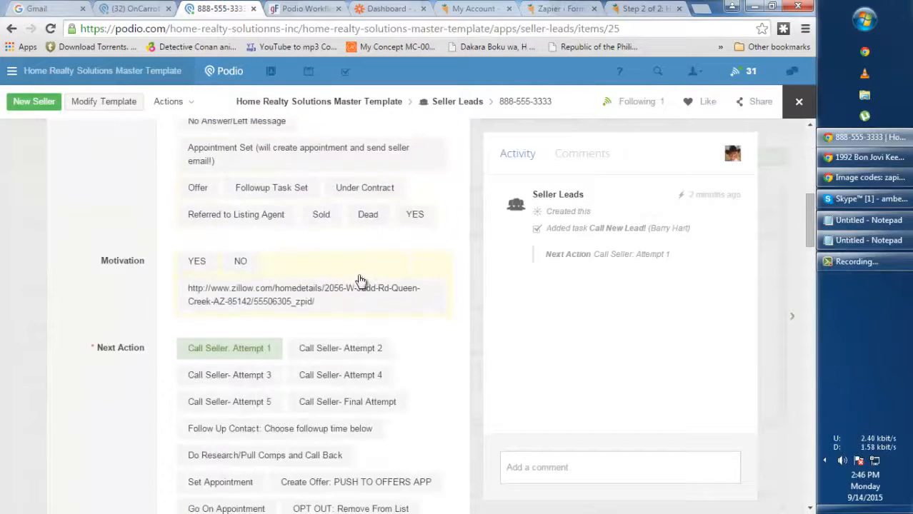
pyautogui.scroll(5, 355, 279)
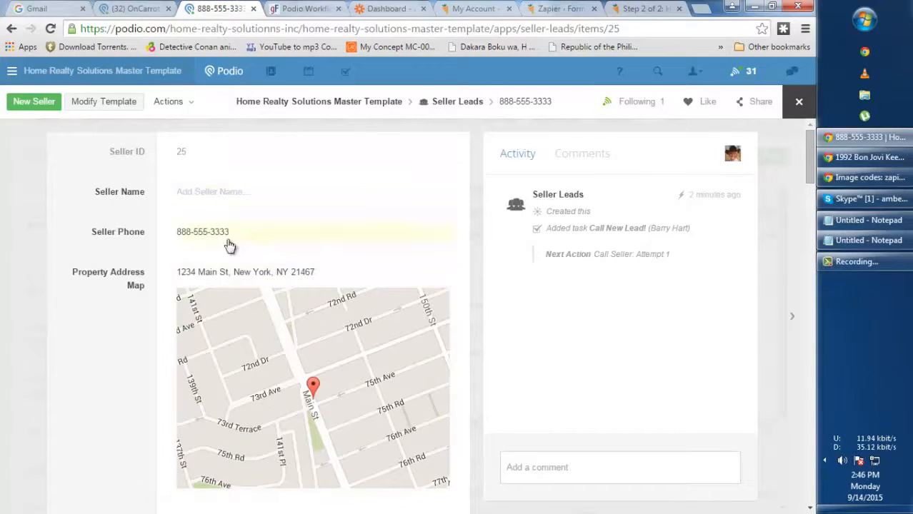
pyautogui.scroll(-5, 390, 243)
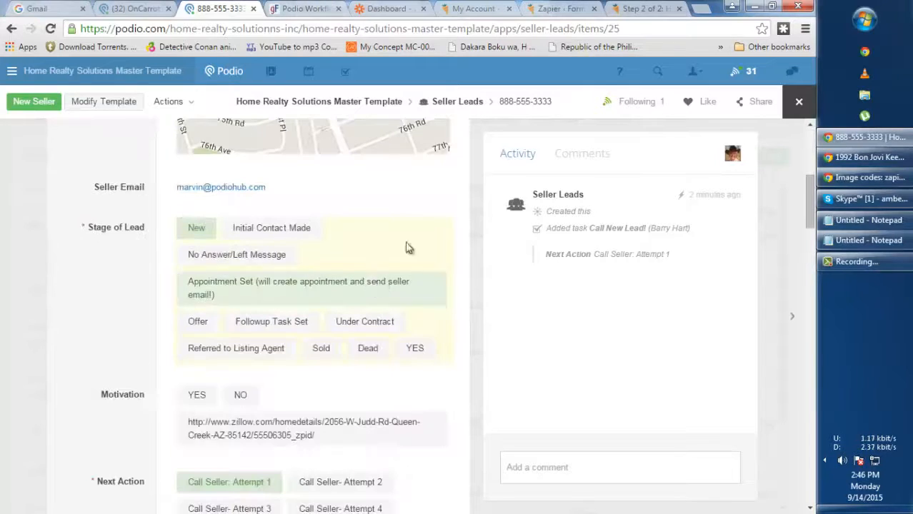
pyautogui.click(643, 8)
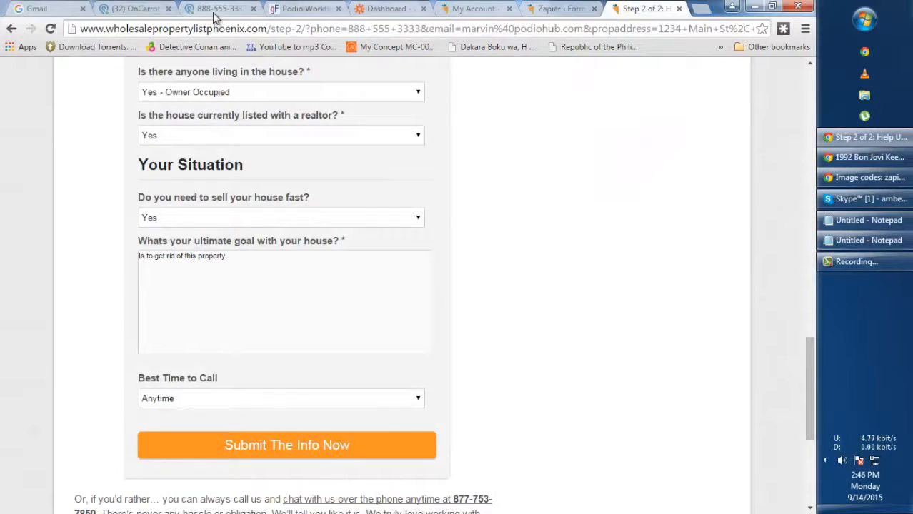
pyautogui.click(227, 10)
pyautogui.scroll(-8, 329, 226)
pyautogui.scroll(-9, 329, 227)
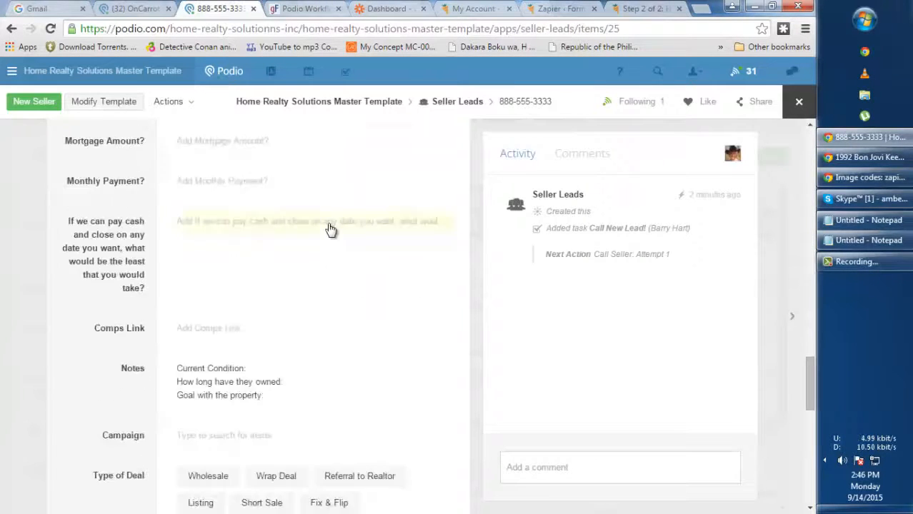
pyautogui.scroll(1, 286, 236)
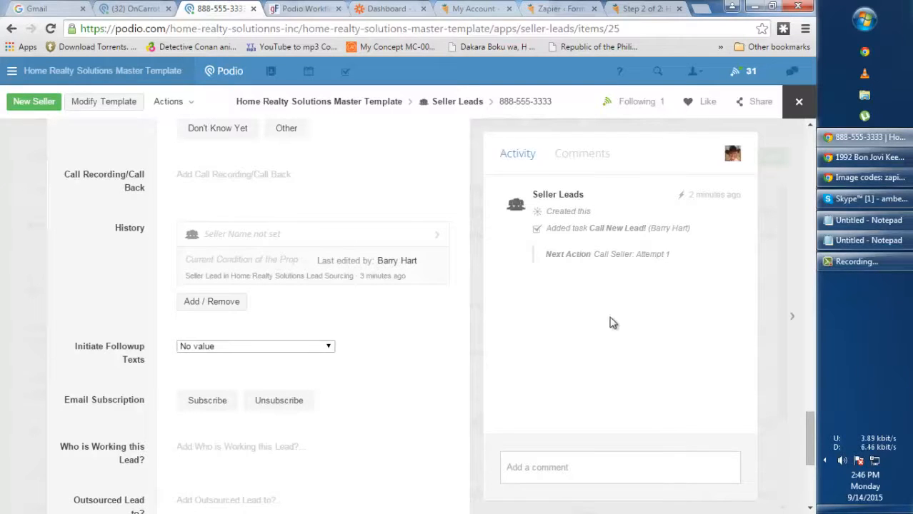
pyautogui.click(638, 11)
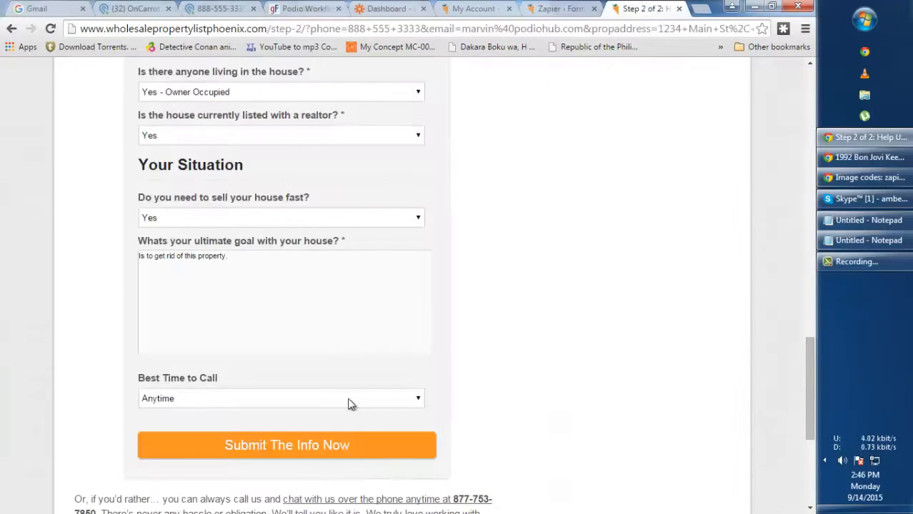
# Submit the step-2 form, confirm OnCarrot Seller Leads now shows 4 leads, and return to the lead record
pyautogui.click(273, 446)
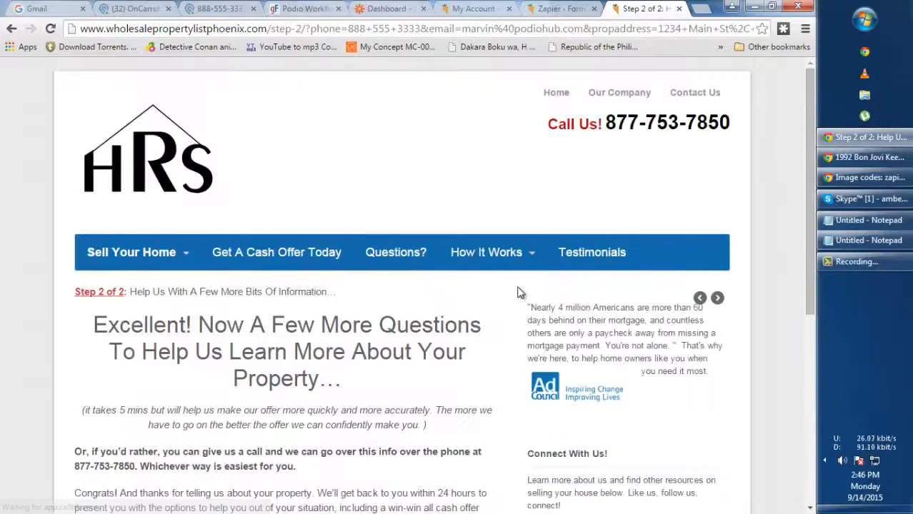
pyautogui.click(150, 10)
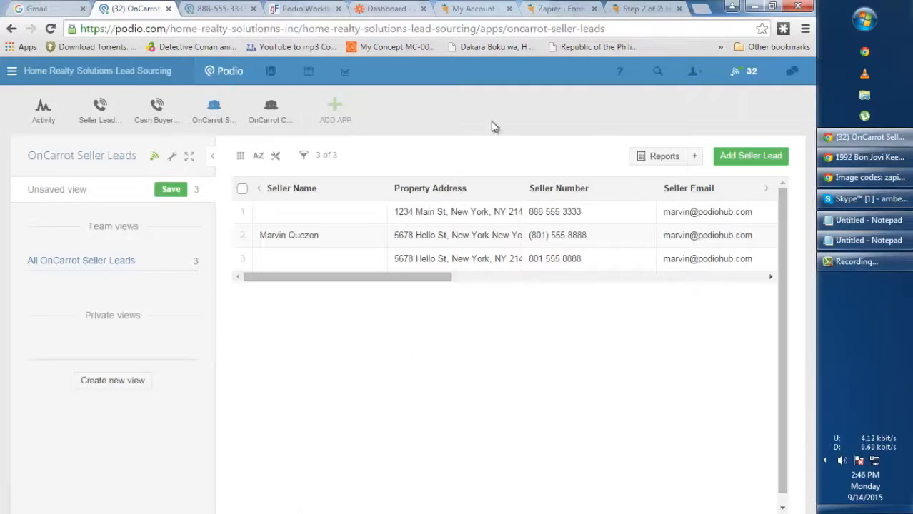
pyautogui.click(215, 114)
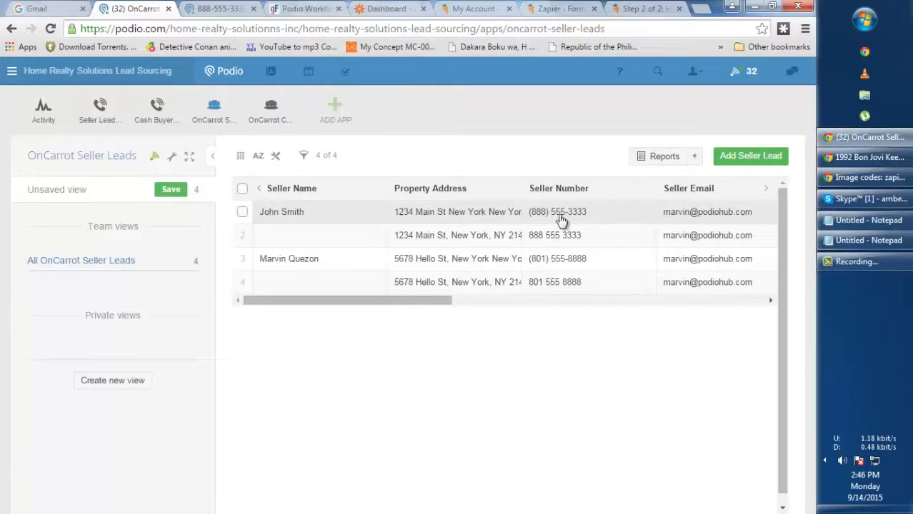
pyautogui.click(221, 8)
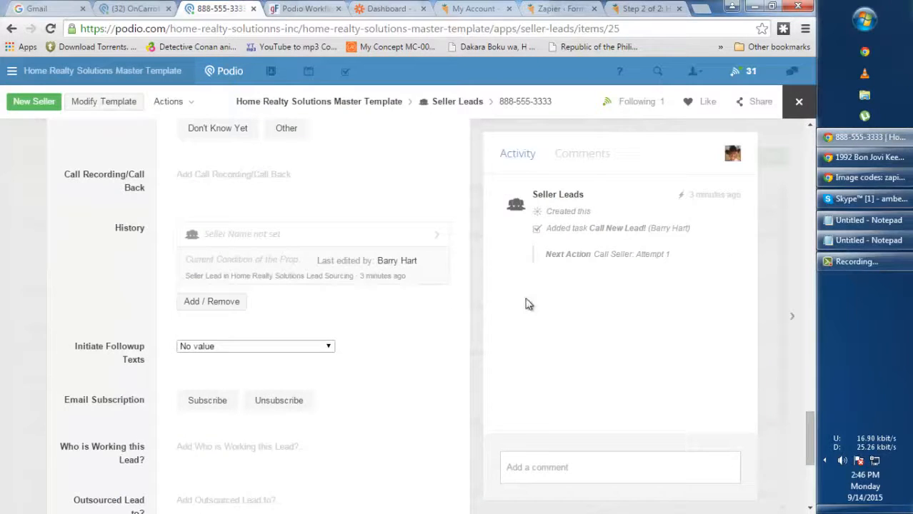
pyautogui.scroll(10, 443, 293)
pyautogui.click(799, 101)
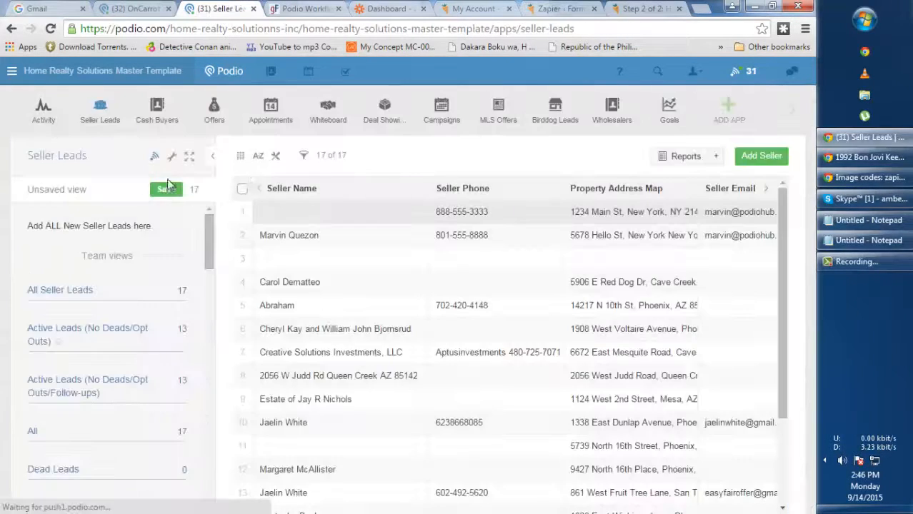
pyautogui.click(152, 120)
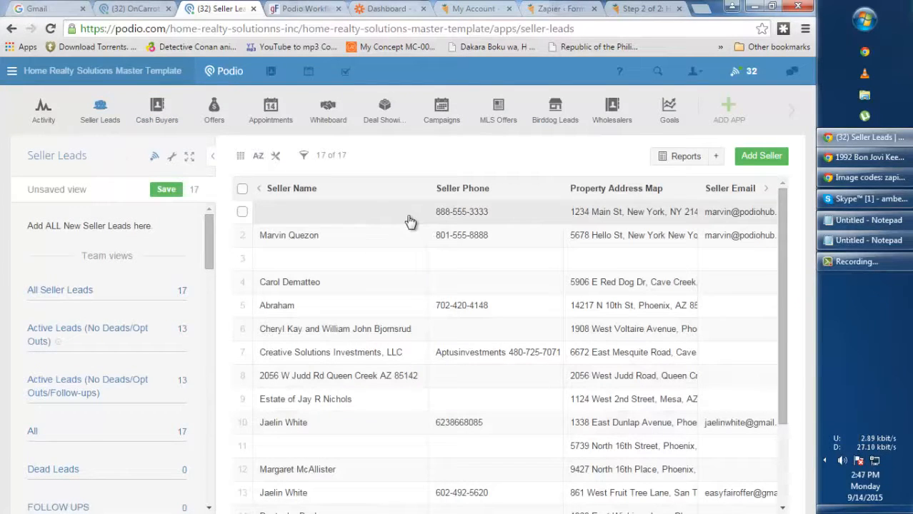
pyautogui.click(33, 118)
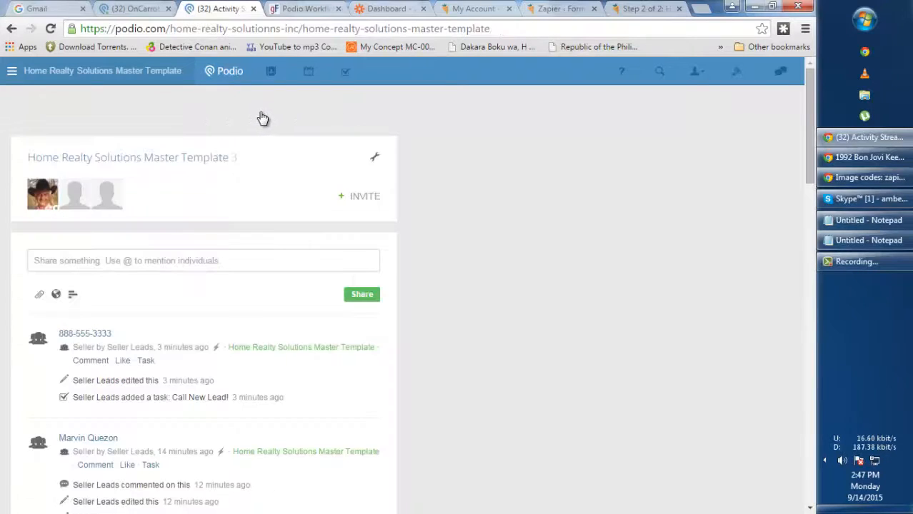
pyautogui.scroll(-1, 286, 259)
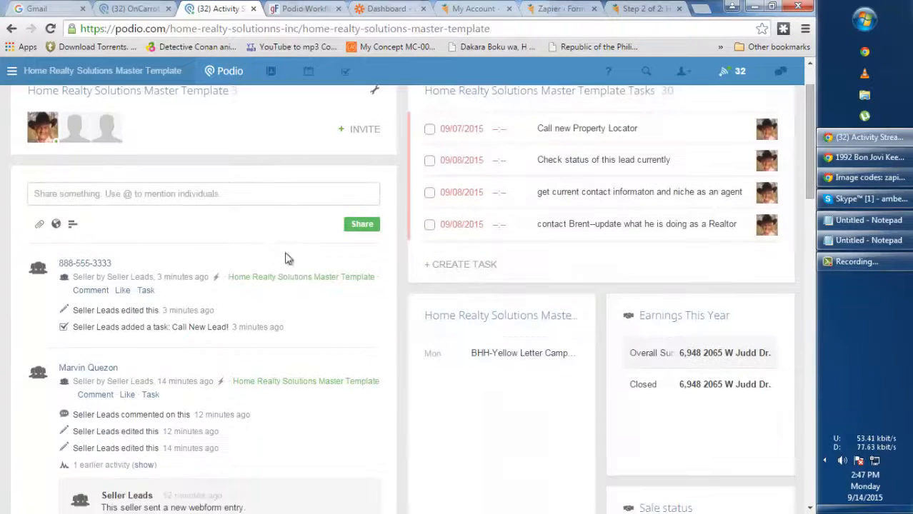
pyautogui.scroll(1, 155, 186)
pyautogui.click(100, 118)
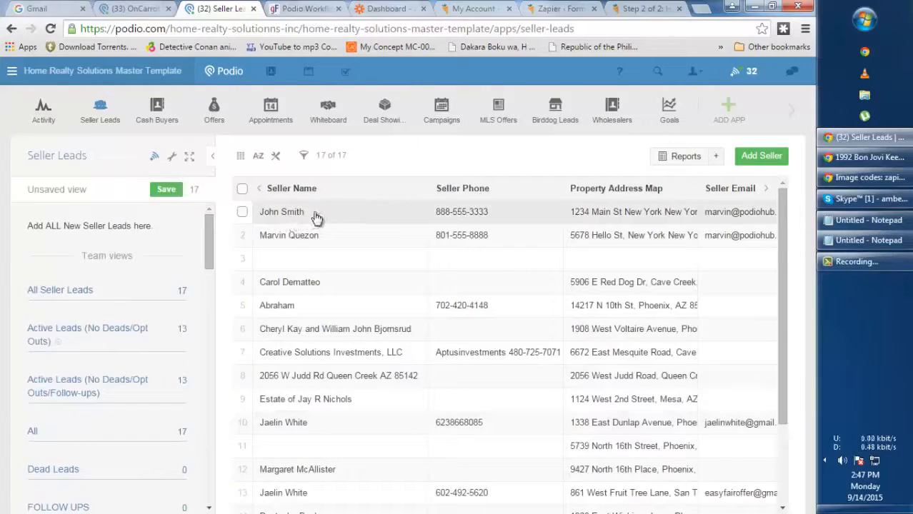
pyautogui.click(488, 220)
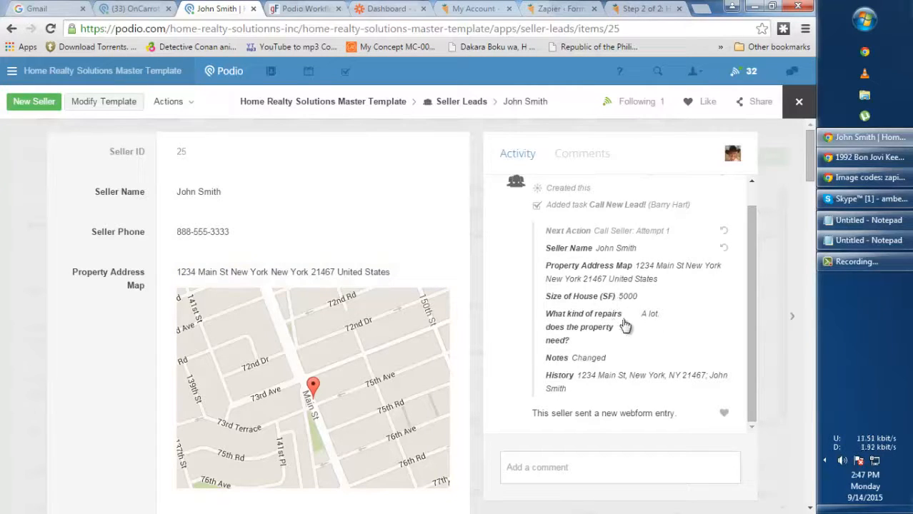
pyautogui.scroll(-10, 351, 336)
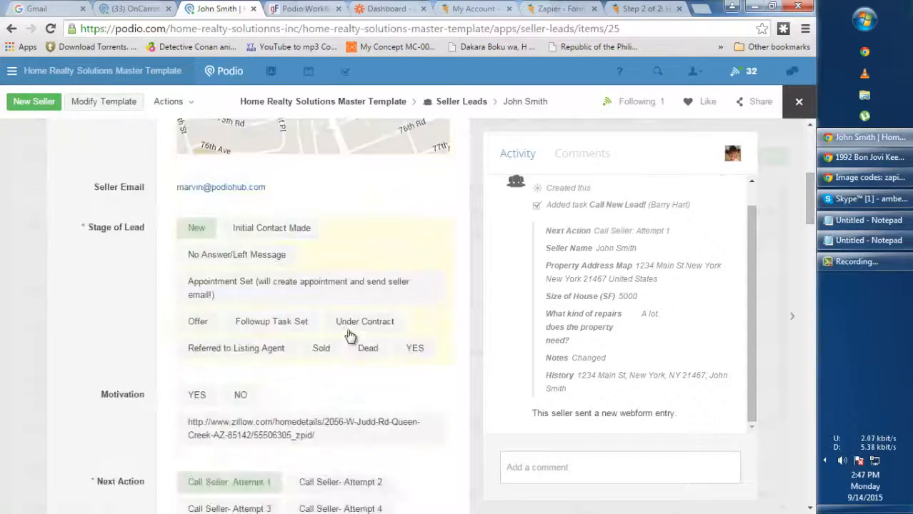
pyautogui.scroll(-12, 350, 336)
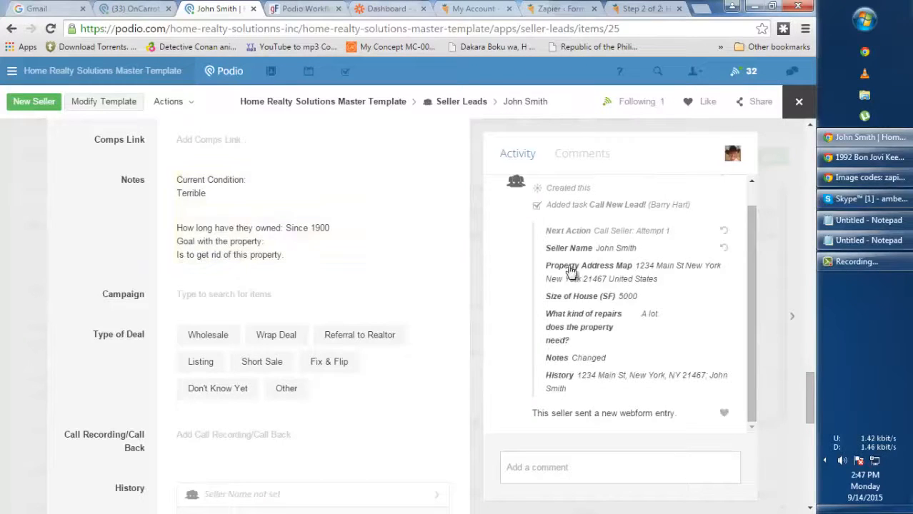
pyautogui.scroll(-4, 301, 276)
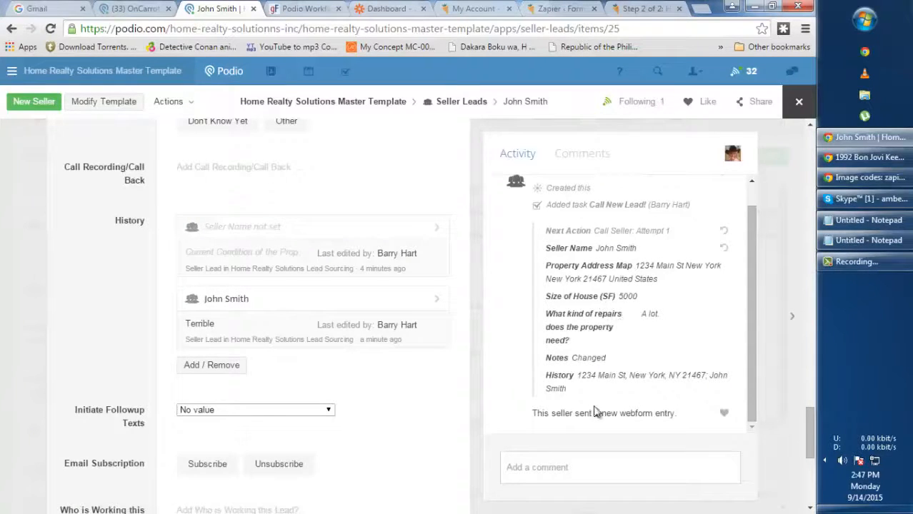
pyautogui.moveTo(532, 417); pyautogui.dragTo(686, 413)
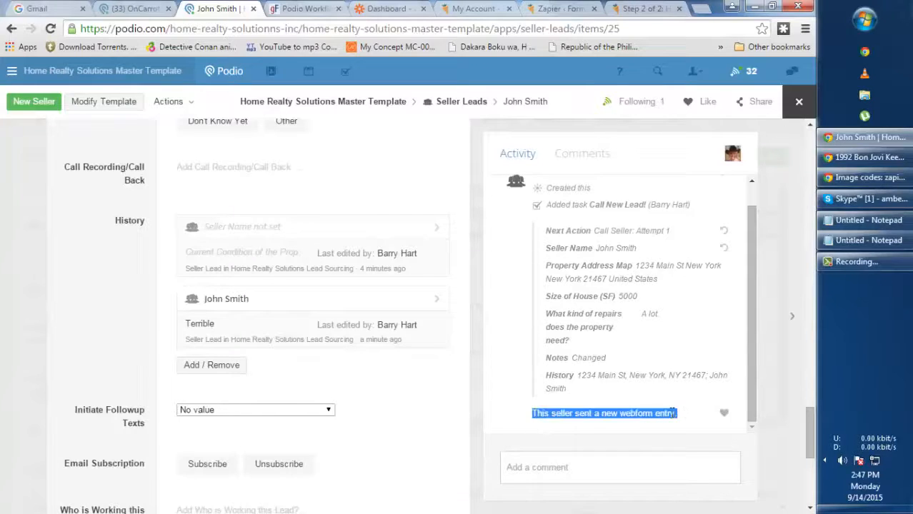
pyautogui.click(692, 326)
pyautogui.scroll(1, 715, 300)
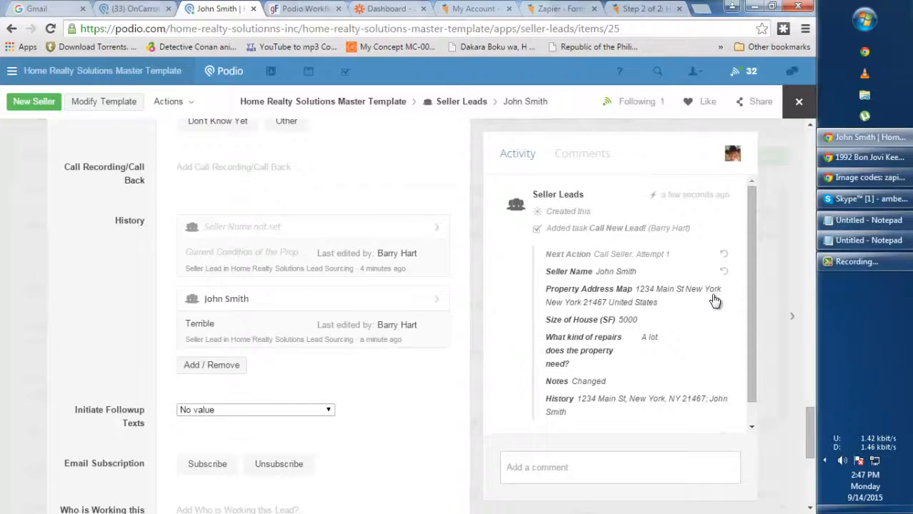
pyautogui.scroll(-1, 715, 302)
pyautogui.scroll(-5, 395, 263)
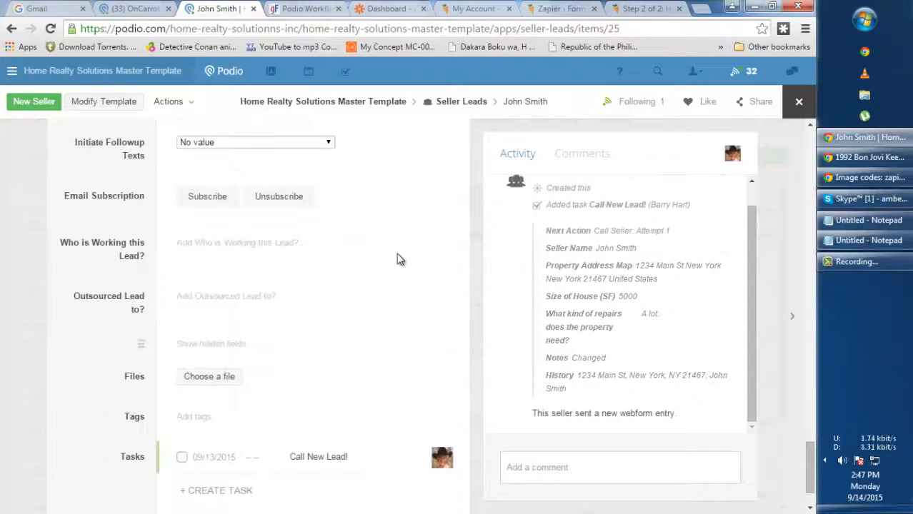
pyautogui.scroll(10, 393, 267)
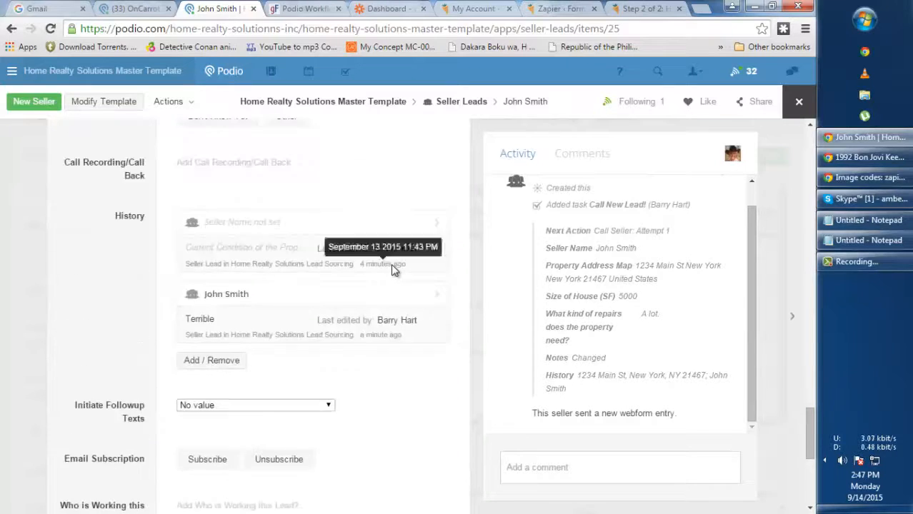
pyautogui.click(800, 102)
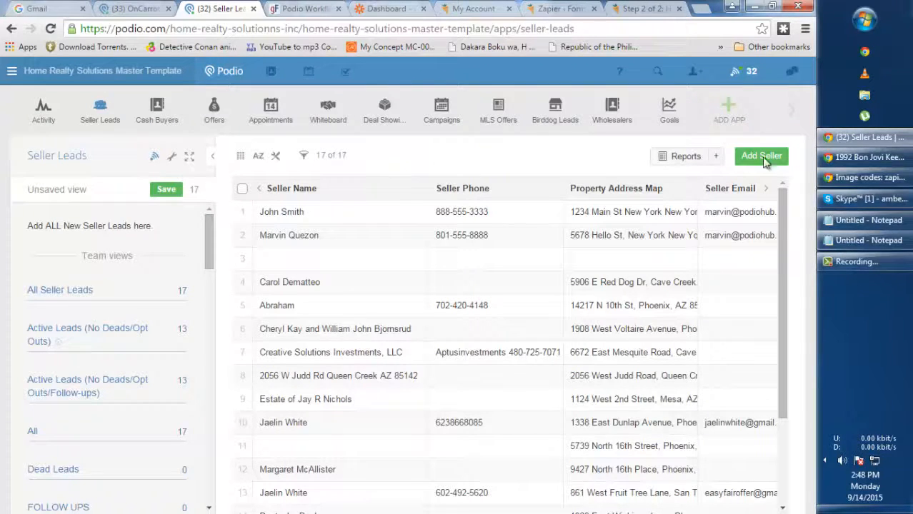
pyautogui.click(829, 263)
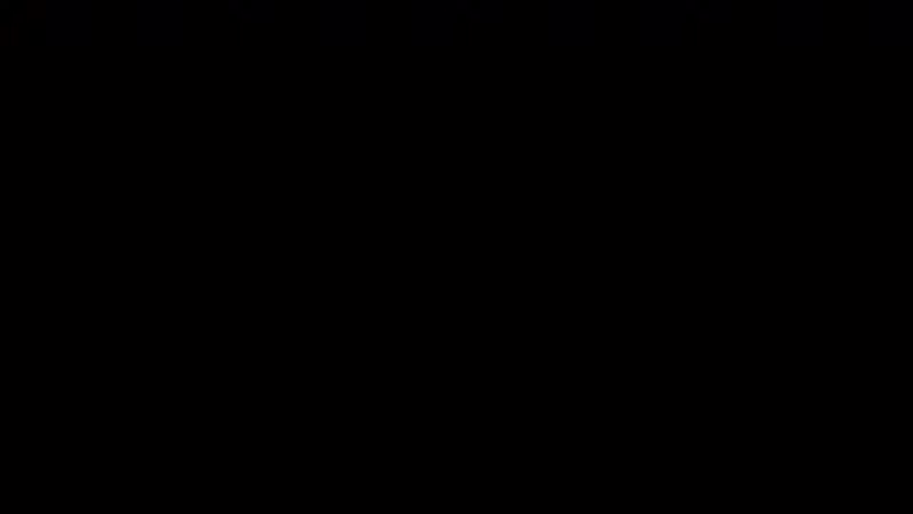